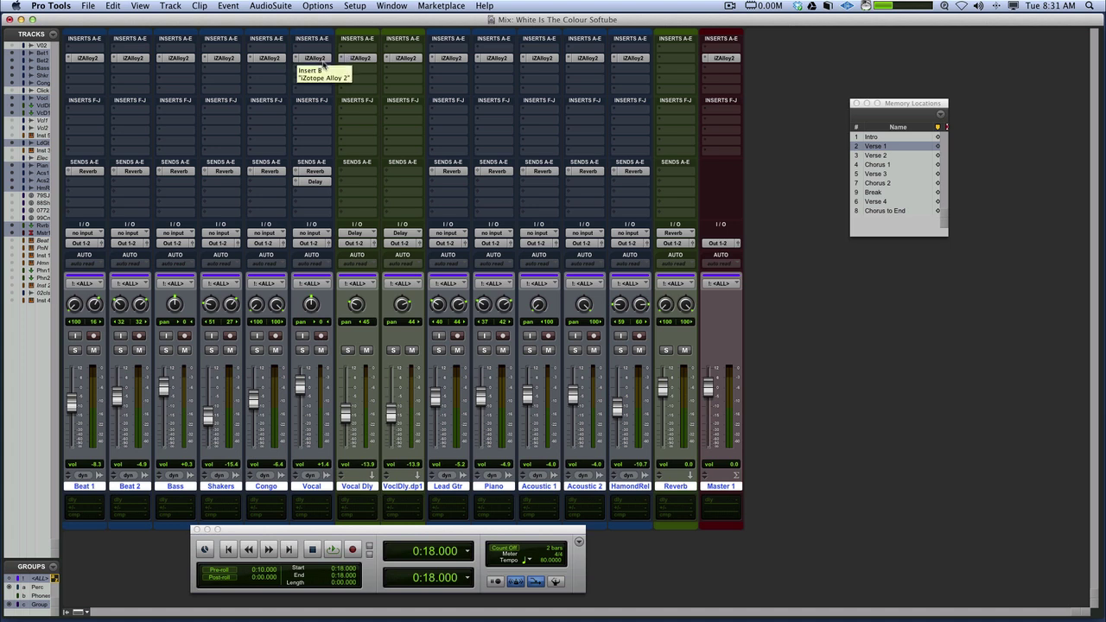
Open the Alloy 2 insert on the Vocal Dly track and review its equalizer, transient, exciter, dynamics, de-esser and limiter modules
left_click_drag(324, 65, 361, 61)
left_click(361, 58)
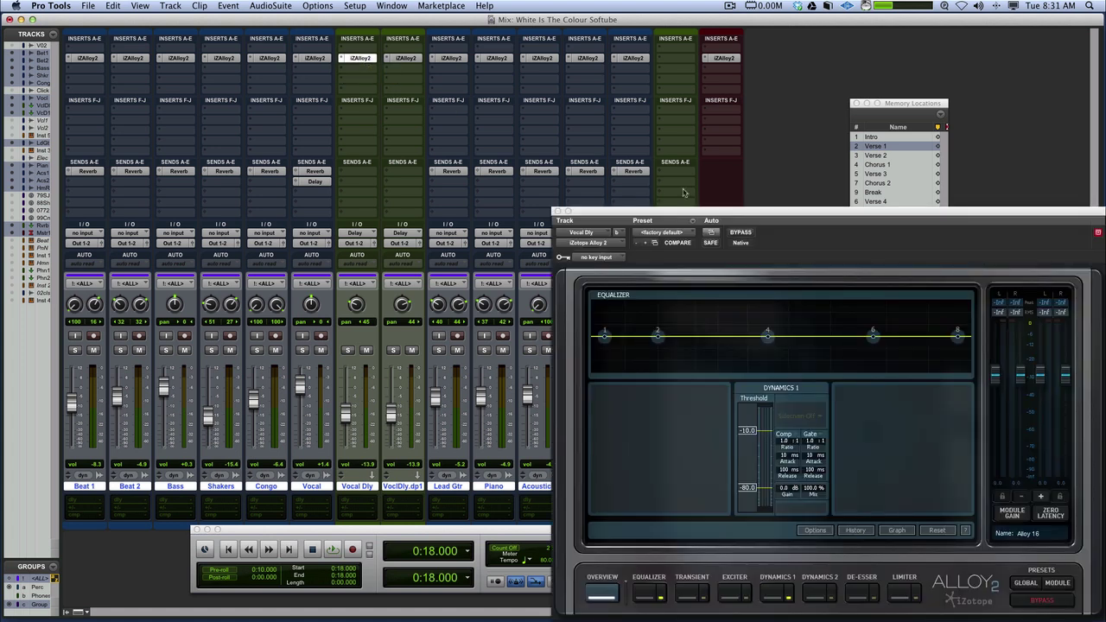
left_click_drag(671, 215, 349, 31)
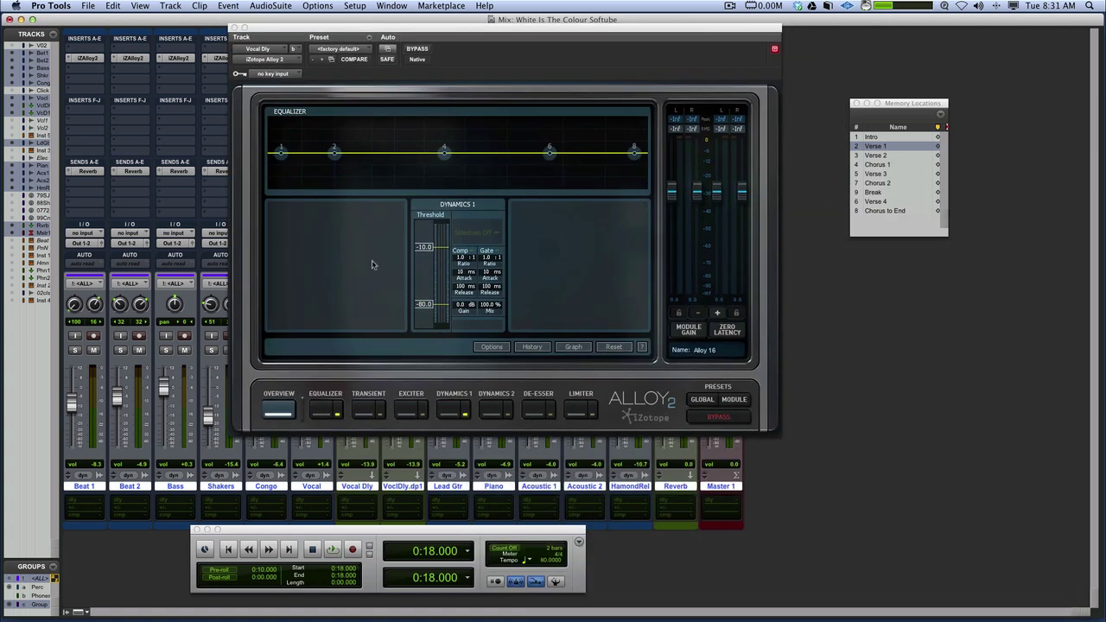
left_click(286, 413)
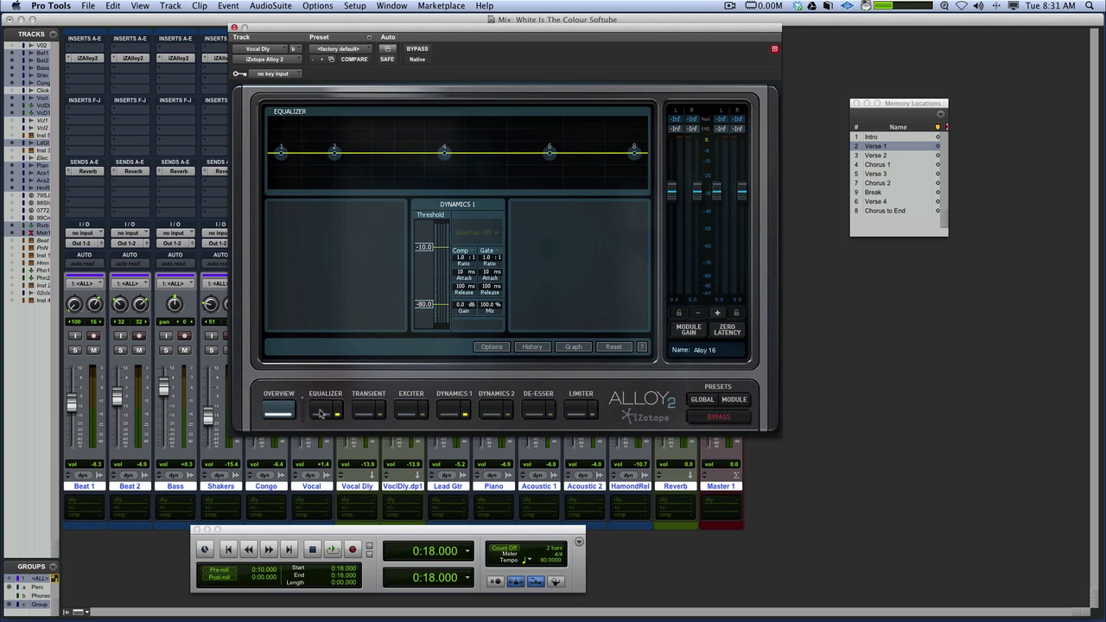
left_click(321, 412)
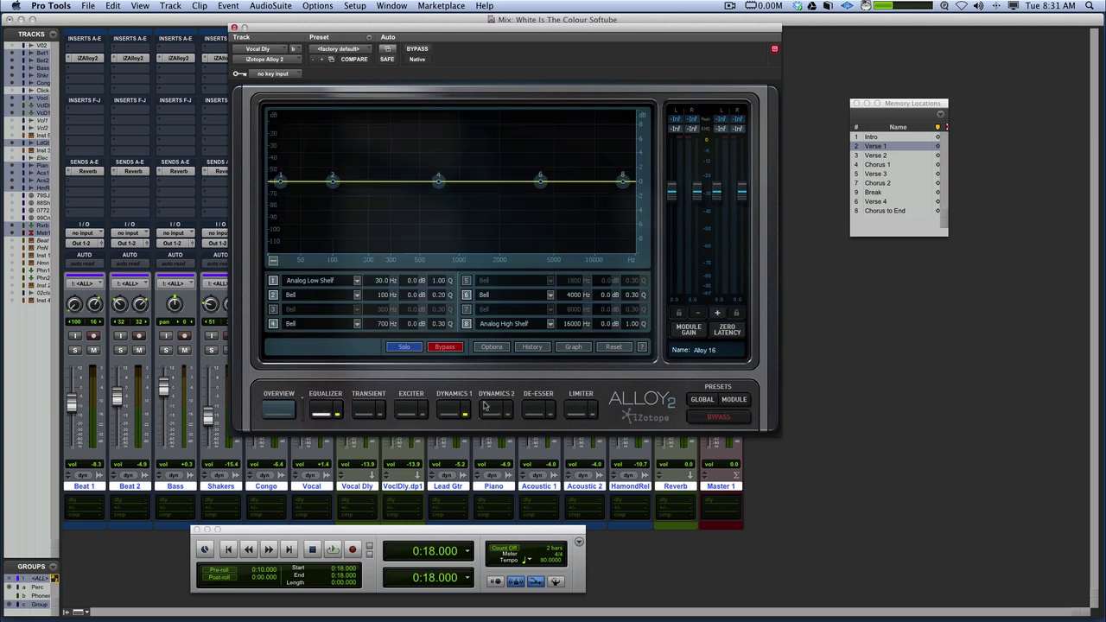
left_click(363, 415)
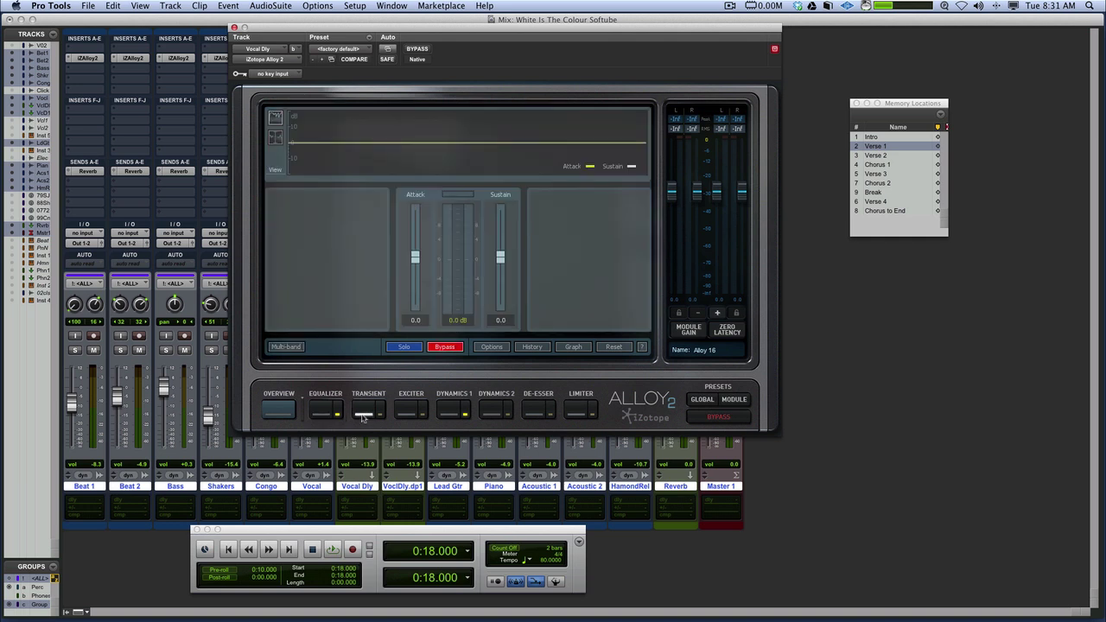
left_click(407, 414)
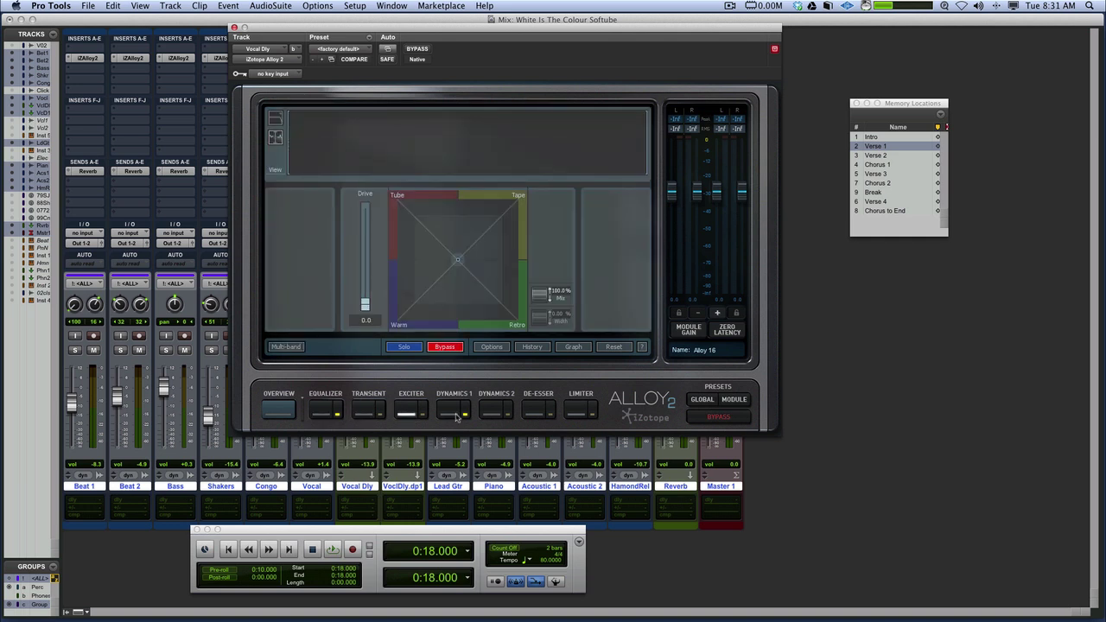
left_click(454, 414)
left_click(490, 415)
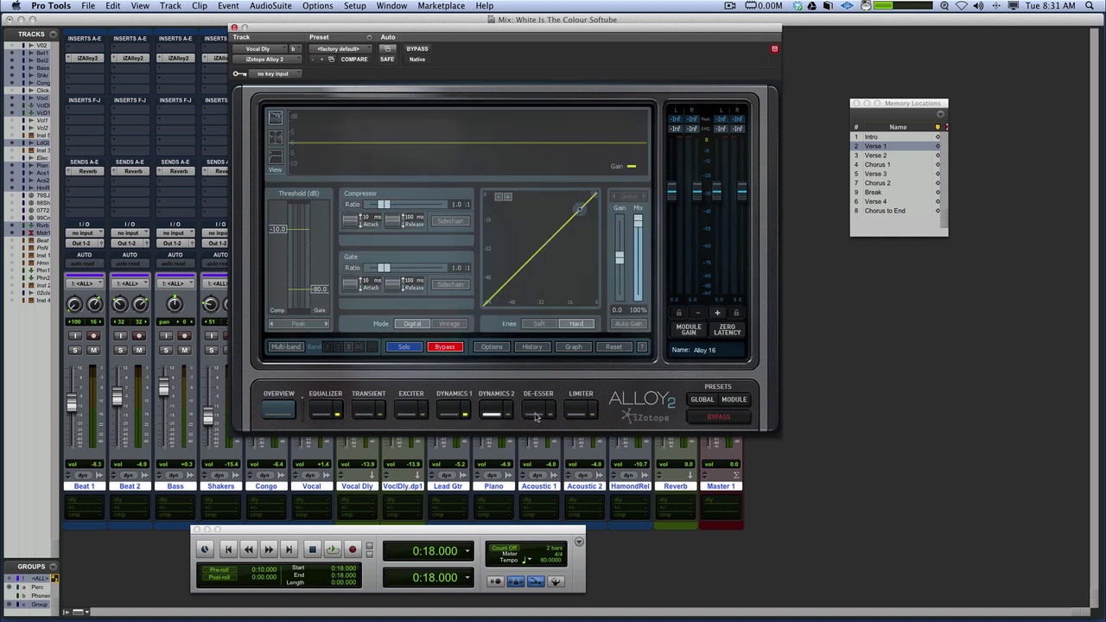
left_click(537, 415)
left_click(577, 414)
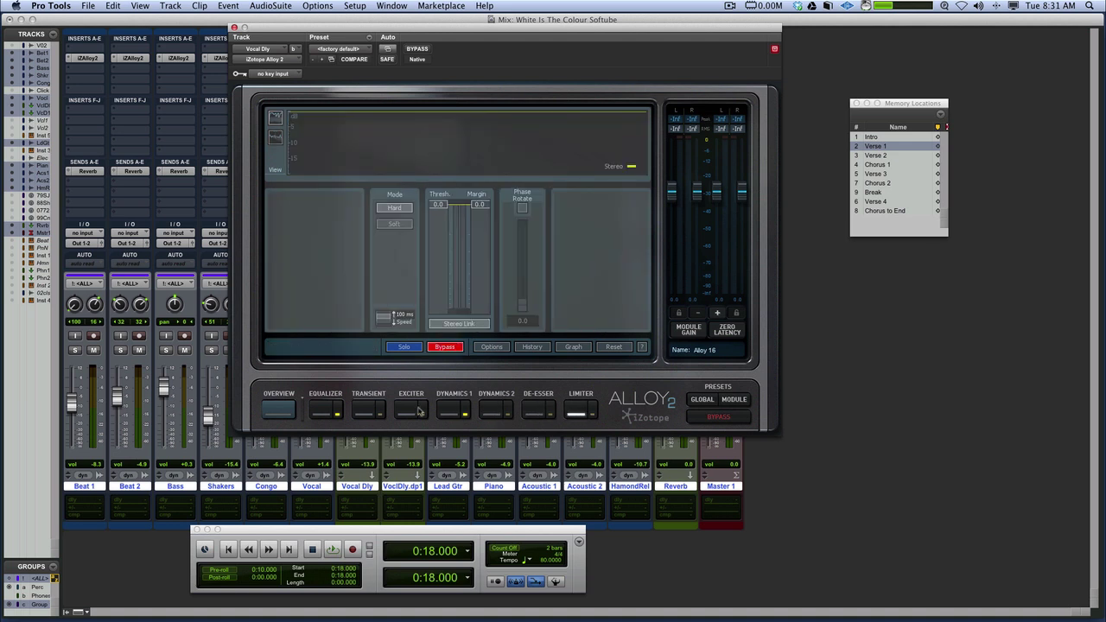
left_click(340, 414)
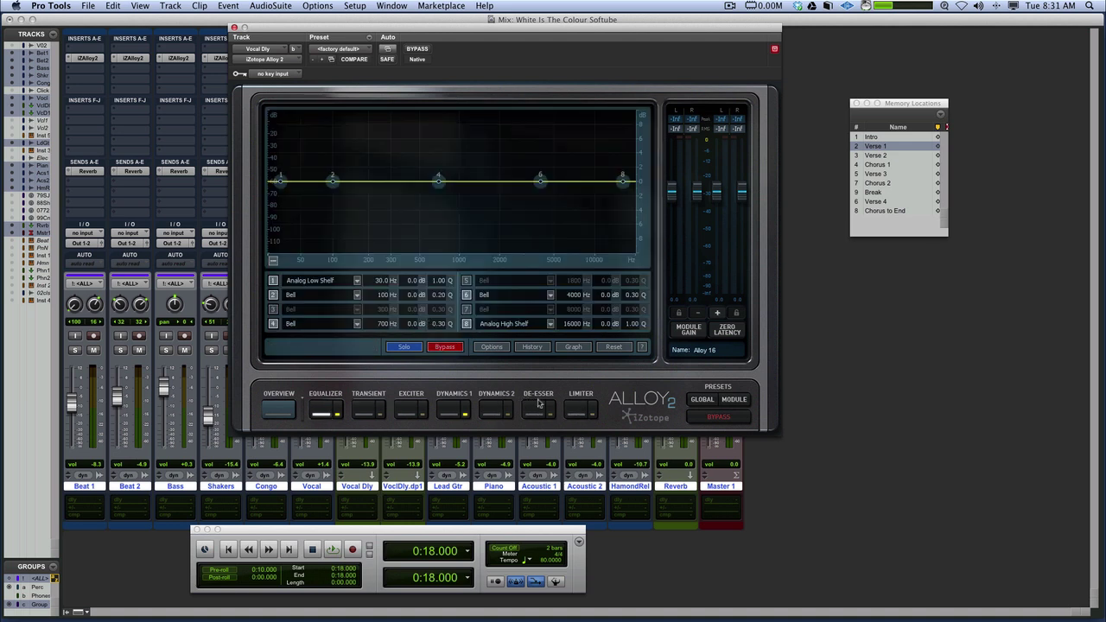
Take the Limiter module out of bypass in the Vocal Dly track's Alloy 2
left_click(569, 414)
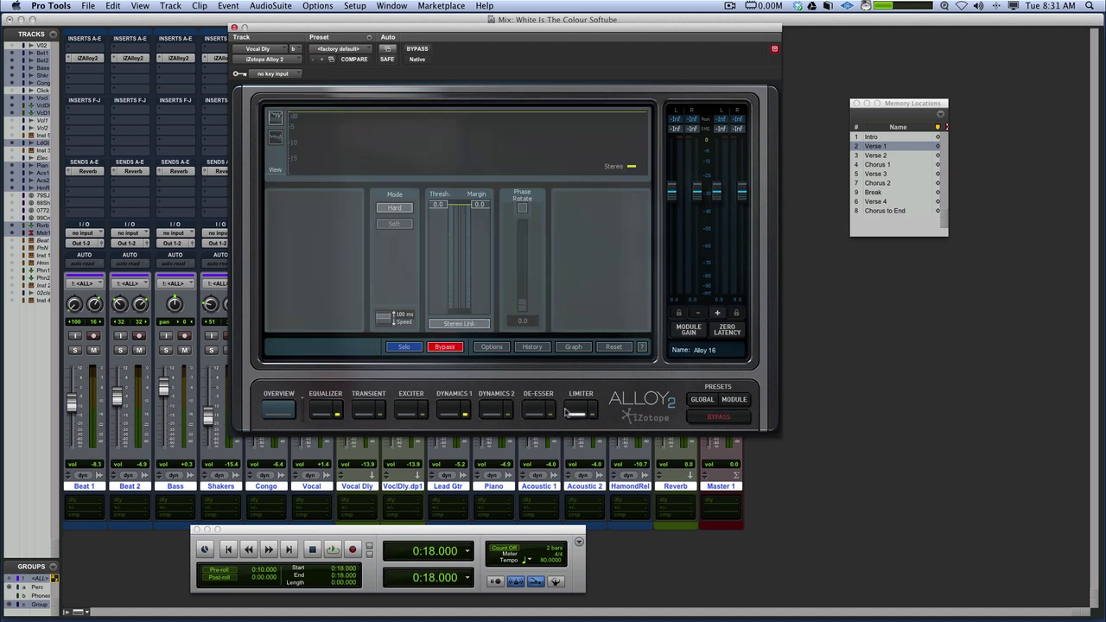
left_click(445, 347)
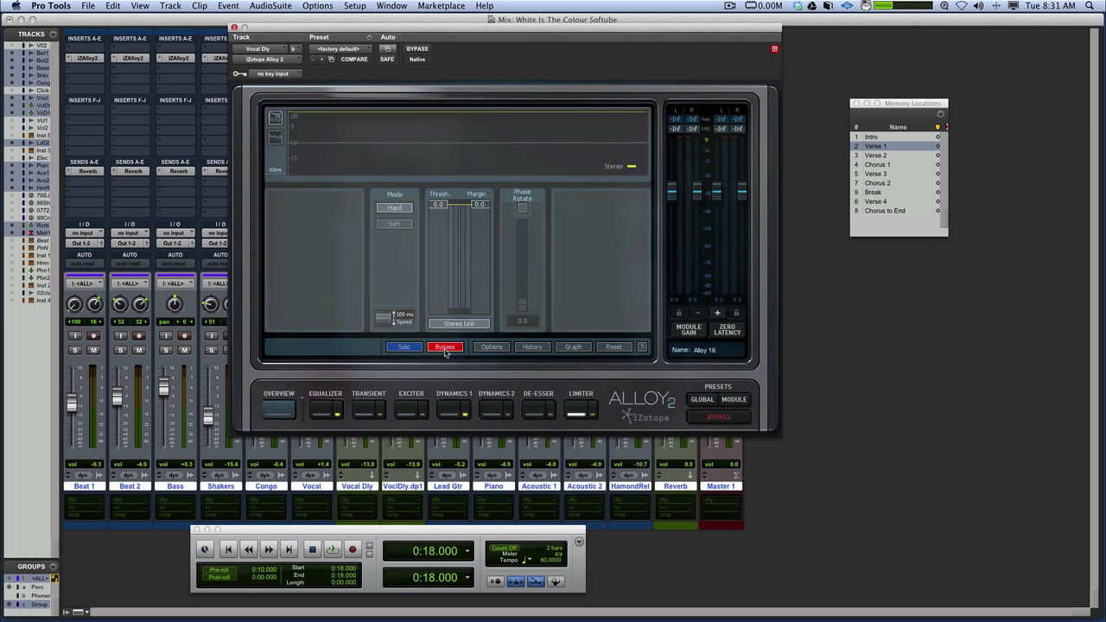
left_click(445, 347)
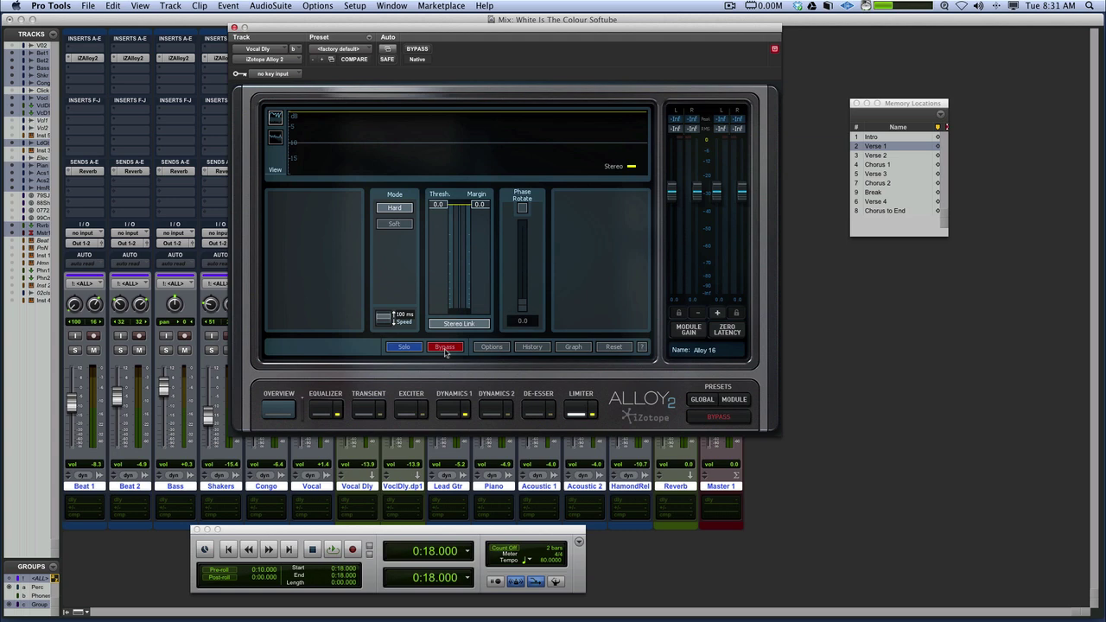
Hide and deactivate the two vocal delay tracks together, and close the remaining plug-in window
left_click_drag(335, 28, 643, 60)
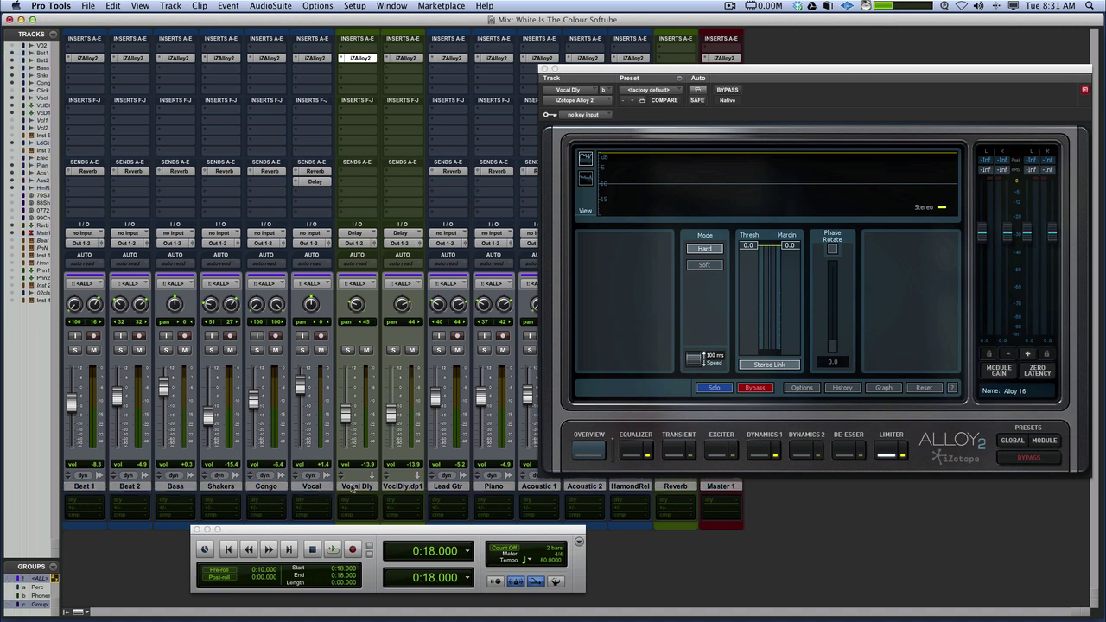
left_click(355, 486)
left_click(388, 487, "shift")
right_click(387, 488)
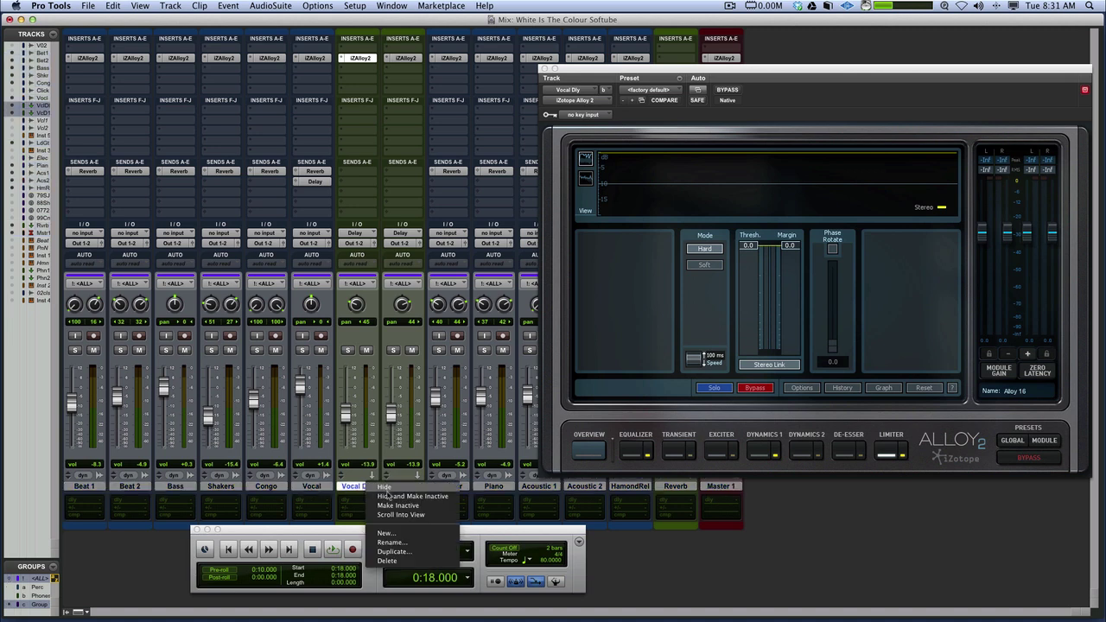
left_click(415, 496)
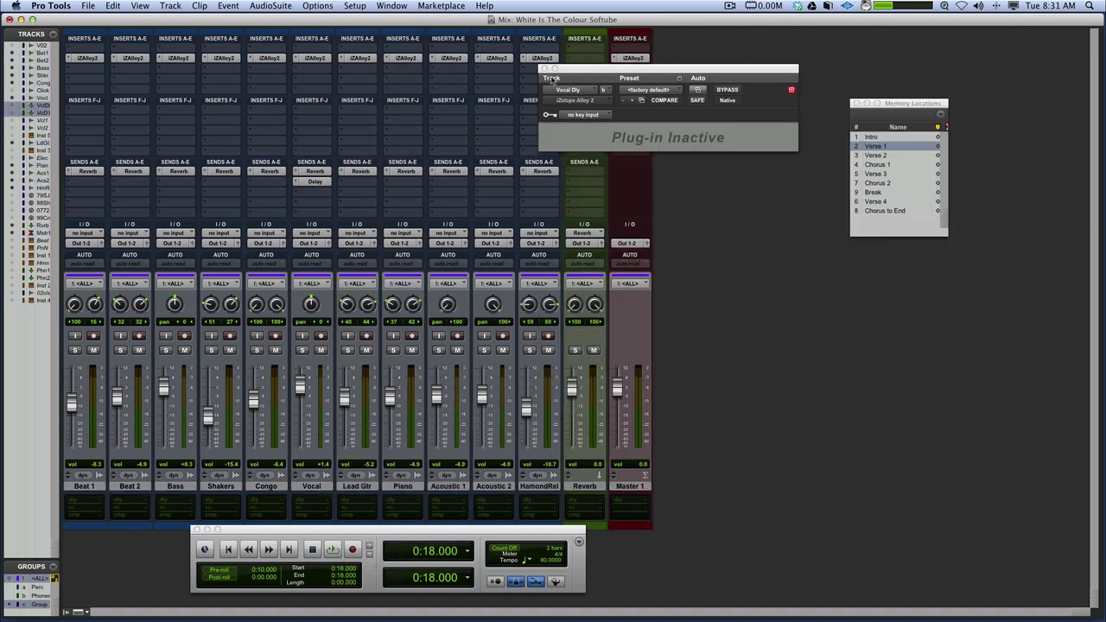
left_click(544, 69)
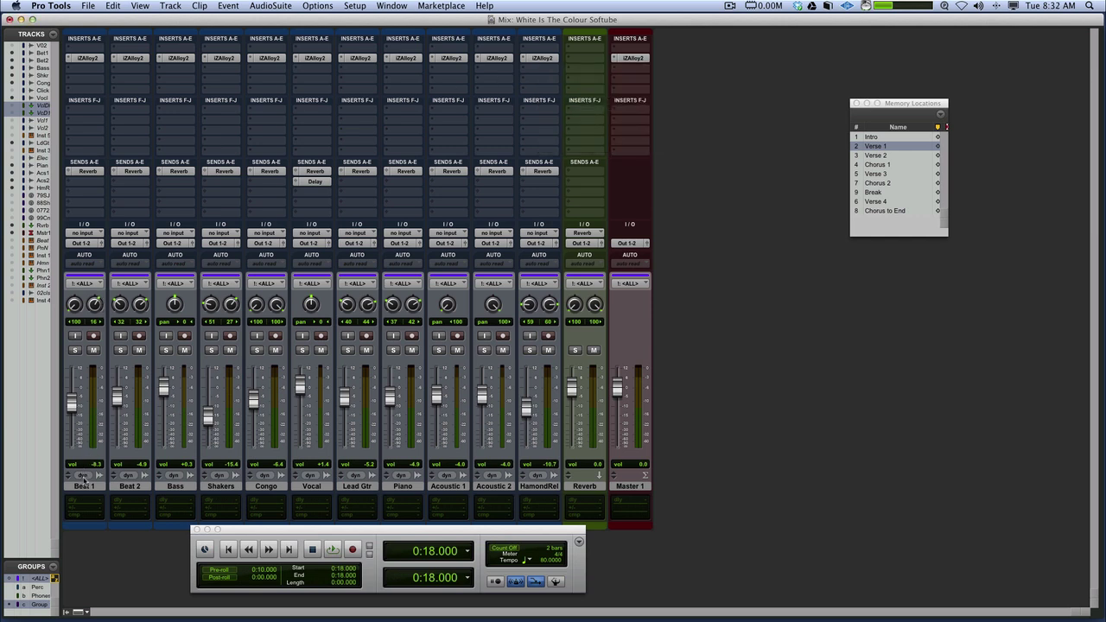
Solo Beat 2 while playing from Chorus 1, and lower the grouped faders until Beat 2 is at -4.3 dB
left_click(120, 350)
left_click(874, 164)
key("space")
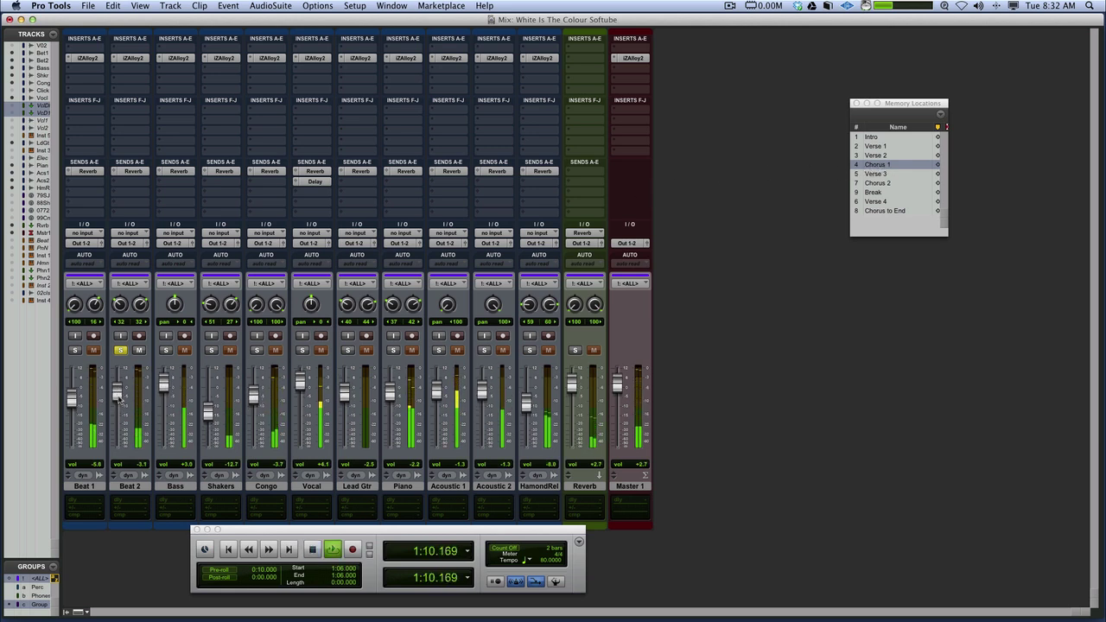
left_click_drag(116, 391, 118, 398)
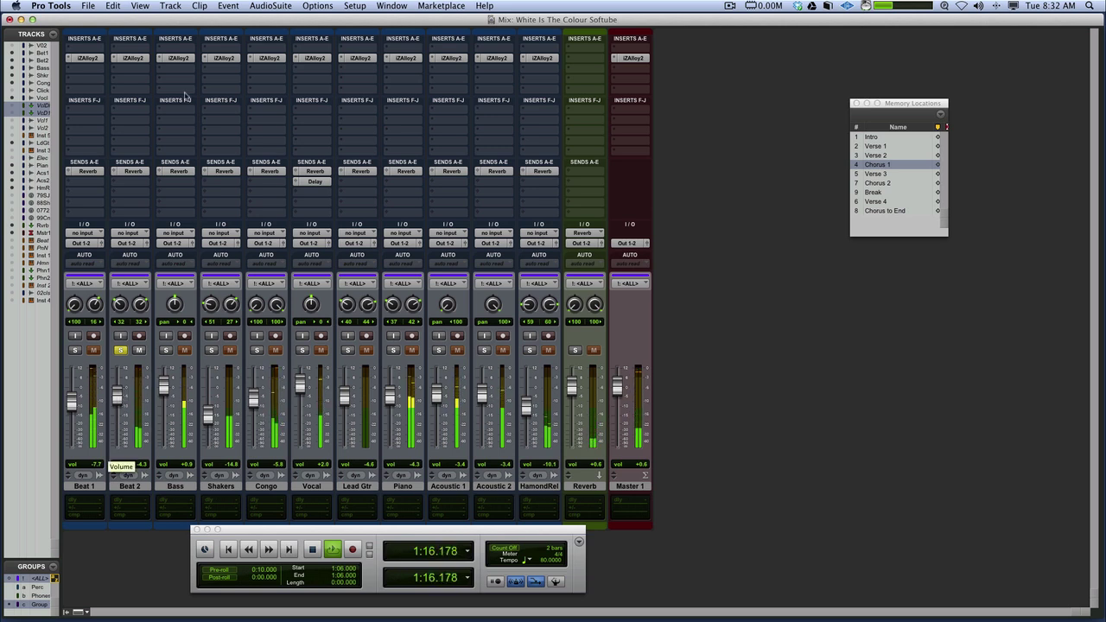
Open Alloy 2 on the Beat 2 track, stop playback and take its Transient module out of bypass
left_click(133, 58)
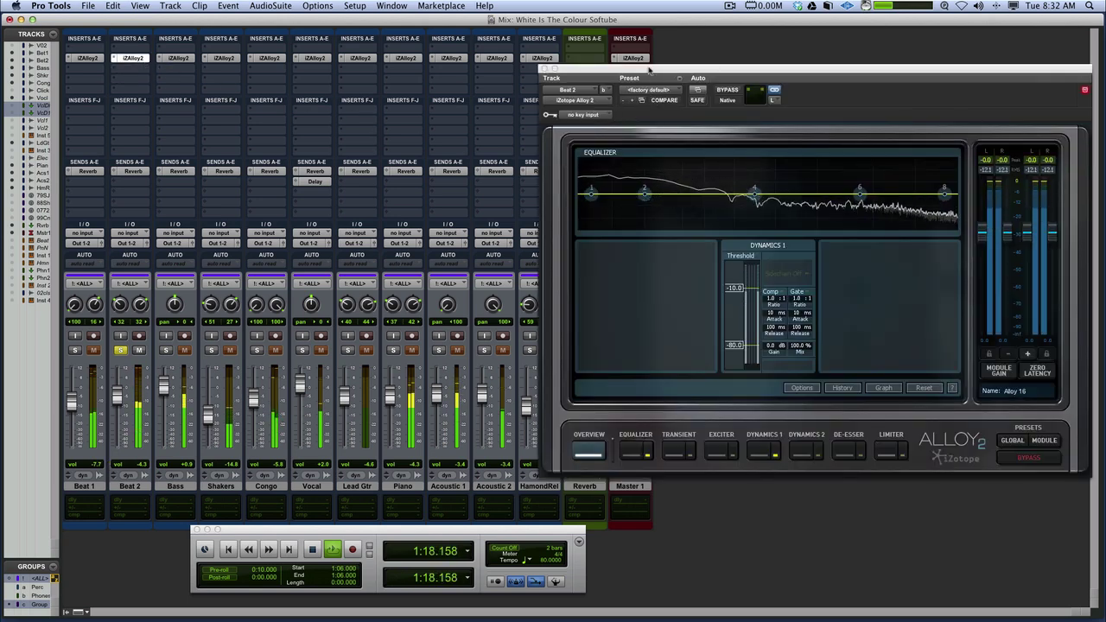
left_click_drag(743, 69, 518, 30)
key("space")
left_click(446, 412)
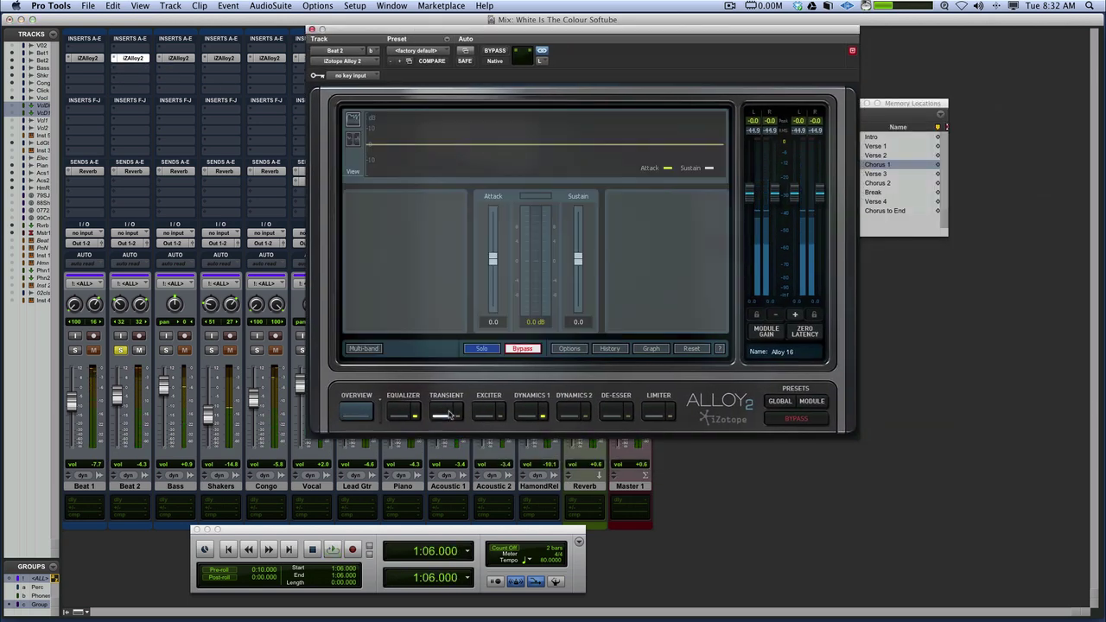
left_click(529, 351)
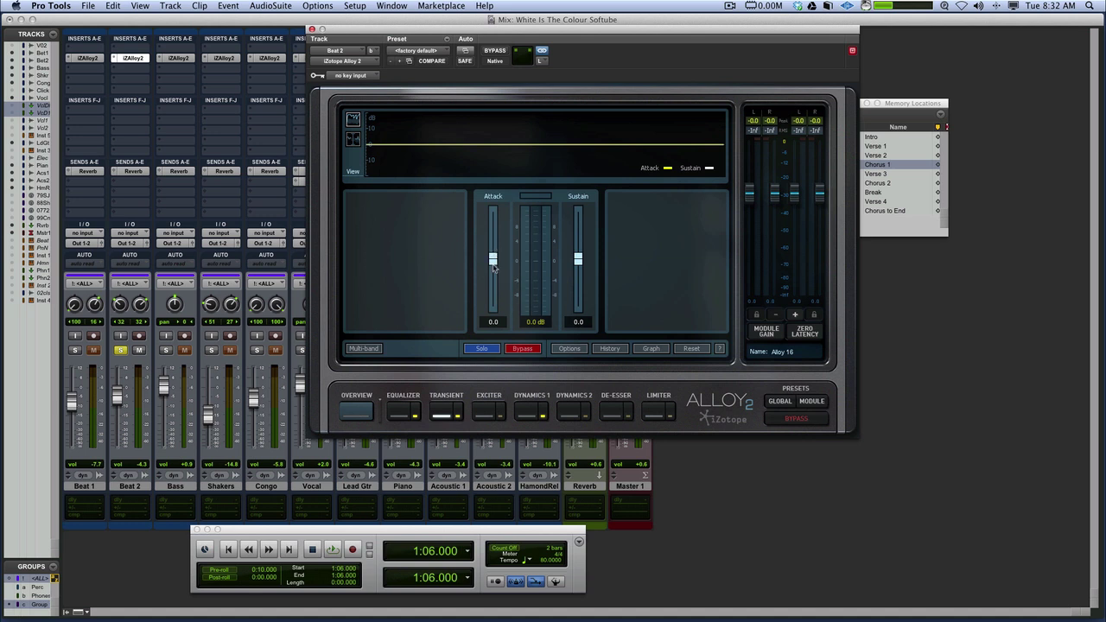
During playback, set the Transient attack to 1.9 and lower Alloy 2's input and output gains on Beat 2
key("space")
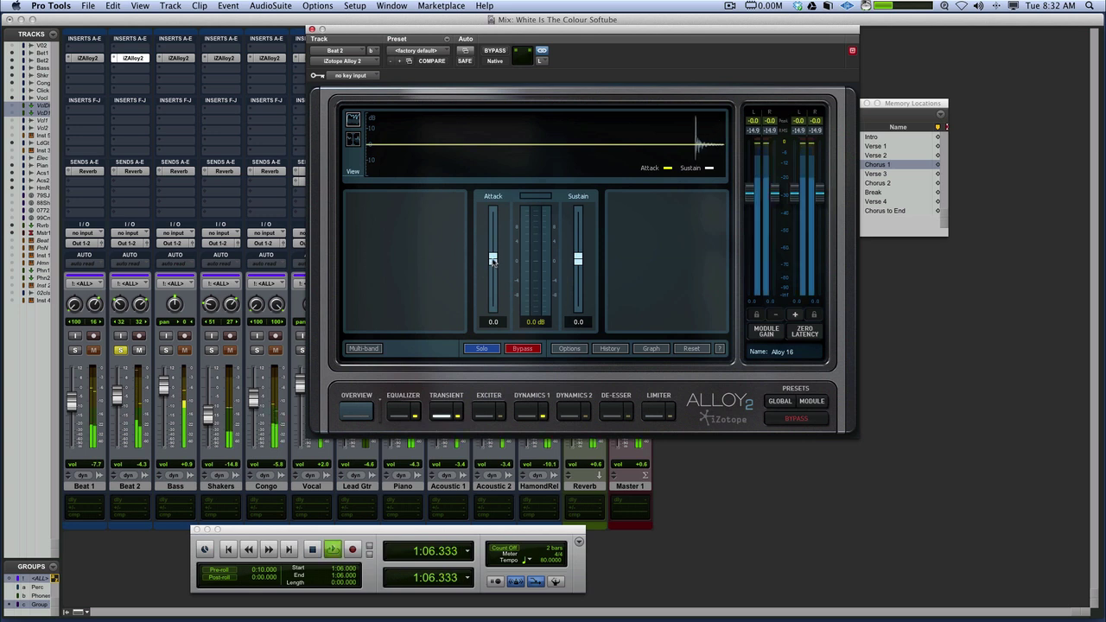
left_click_drag(492, 260, 493, 253)
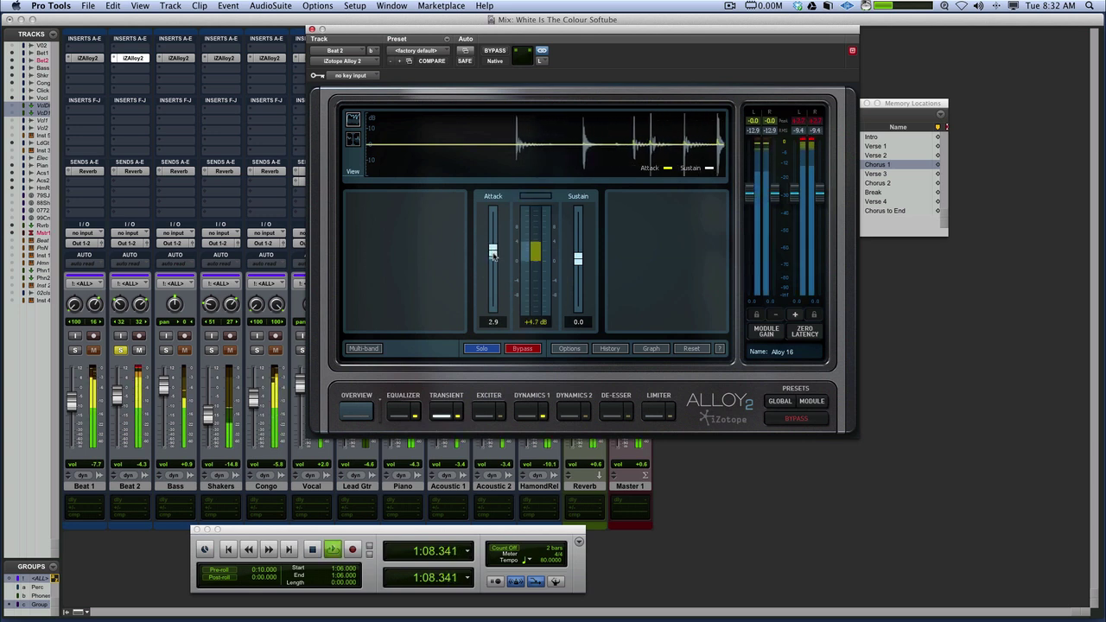
left_click_drag(754, 196, 754, 214)
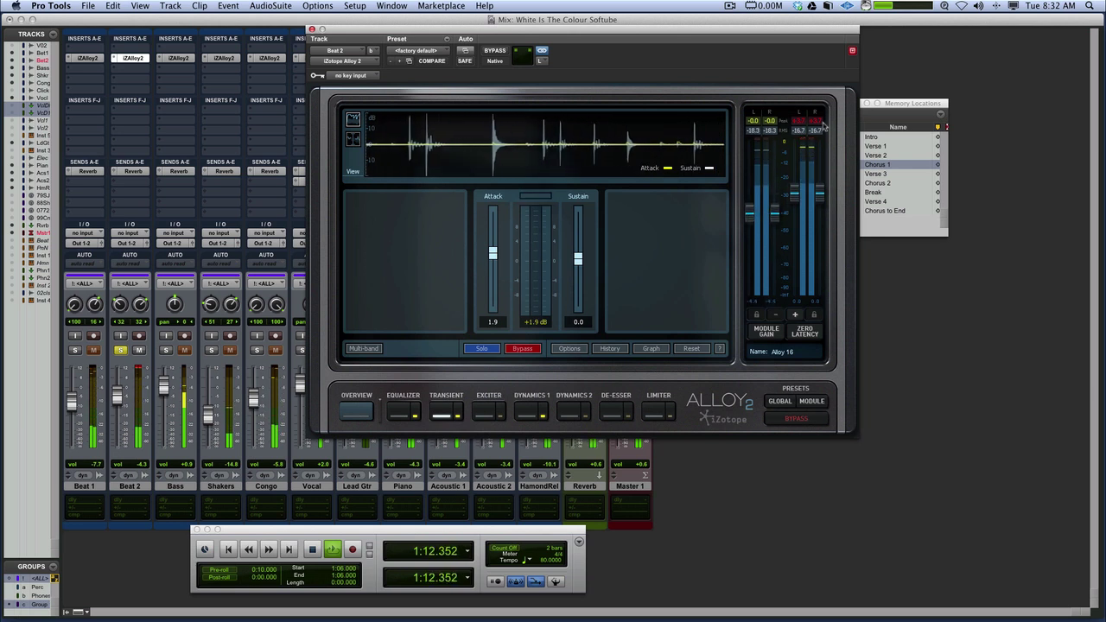
left_click_drag(818, 192, 818, 211)
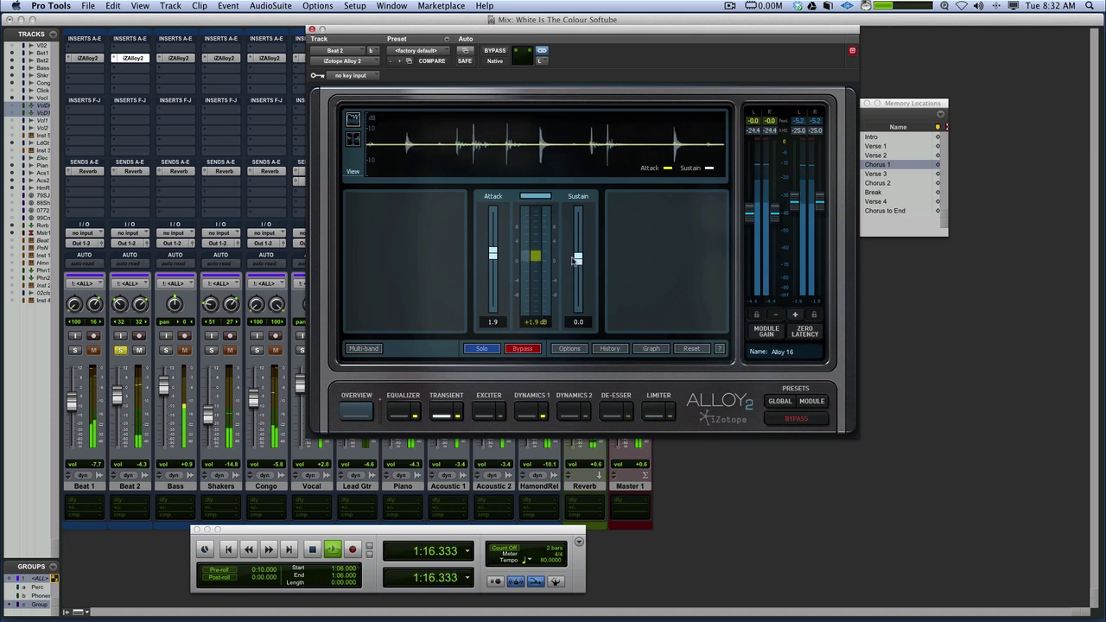
Set the single-band Transient attack to 3.6 and sustain to -8.0, and reset the output peak readings
mouse_move(492, 253)
left_mouse_down()
mouse_move(494, 232)
mouse_move(492, 290)
mouse_move(493, 233)
mouse_move(493, 249)
left_mouse_up()
left_click_drag(577, 259, 578, 286)
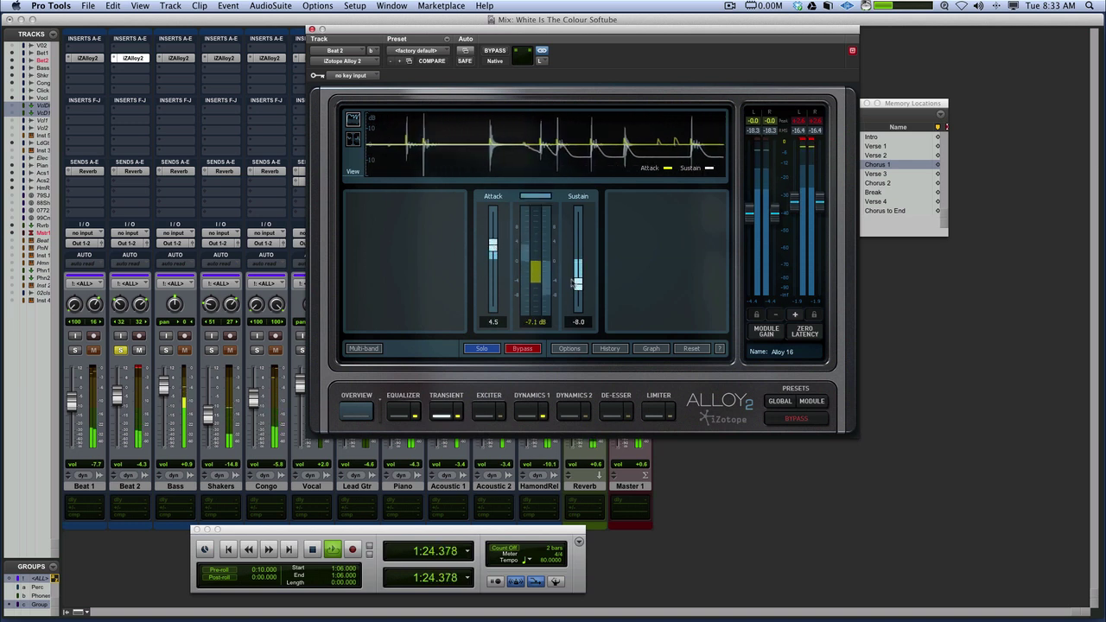
left_click_drag(493, 247, 493, 250)
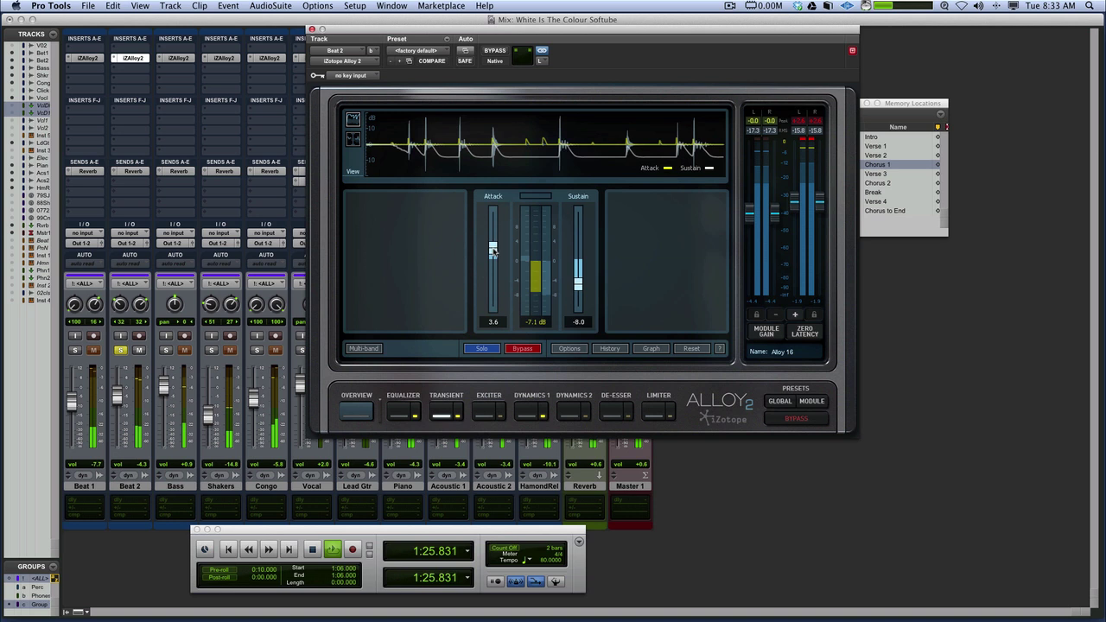
left_click(799, 127)
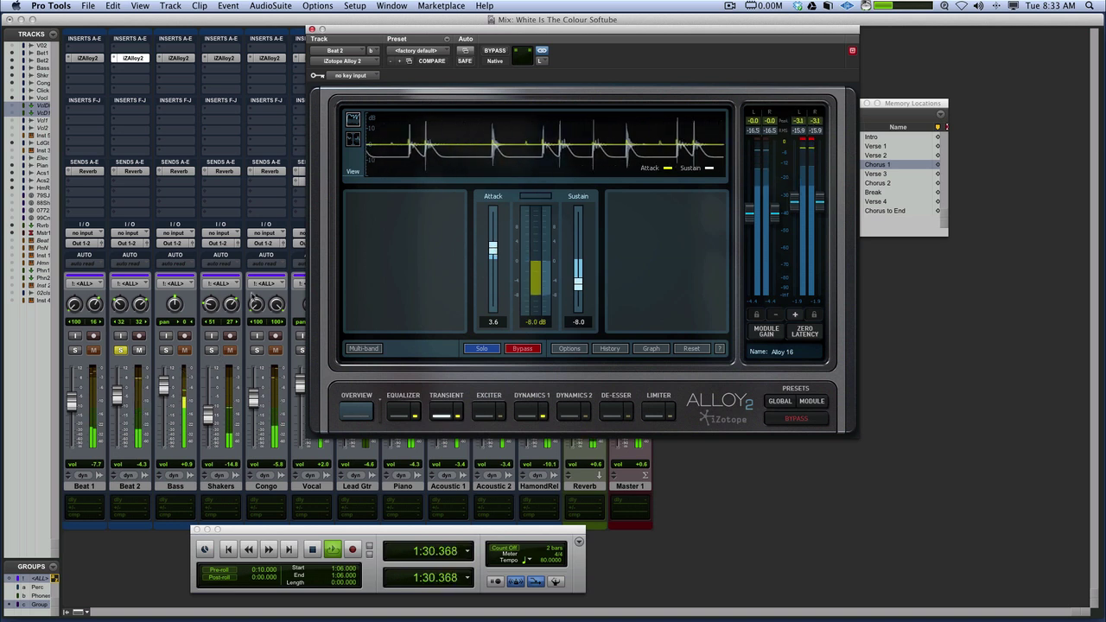
Switch Beat 2's Transient module to multi-band mode and display the crossover spectrum view
left_click_drag(402, 38, 223, 40)
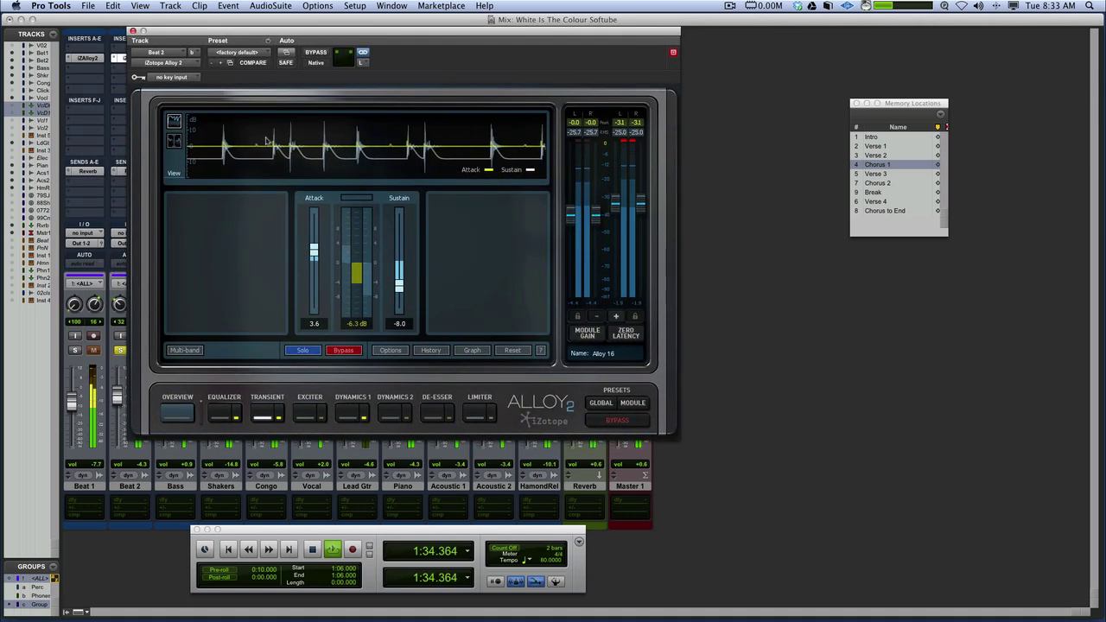
left_click(181, 351)
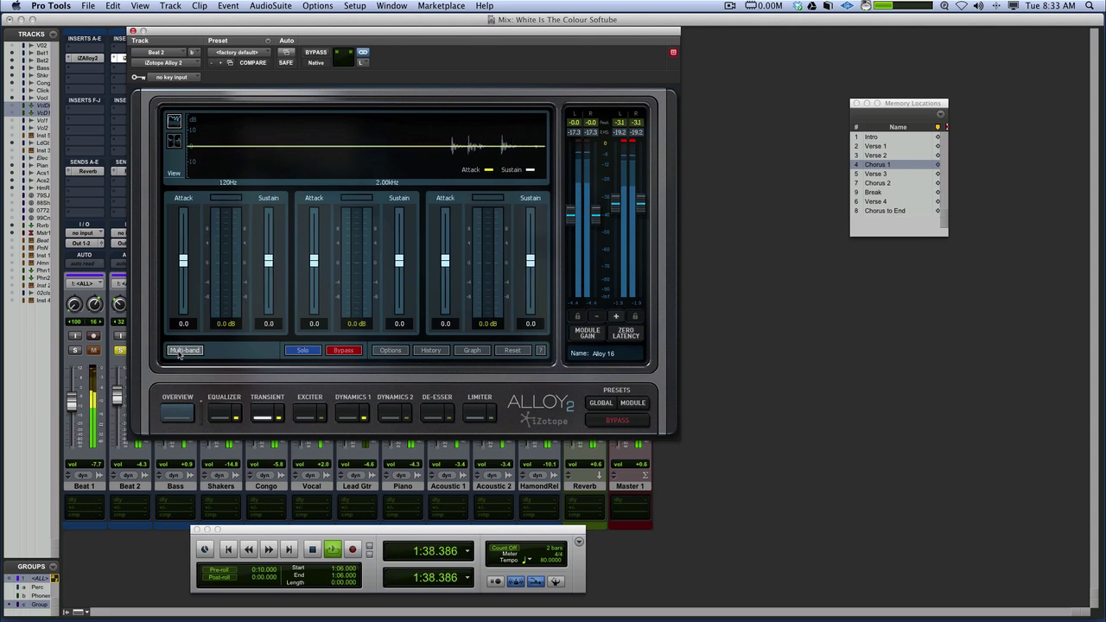
left_click(176, 140)
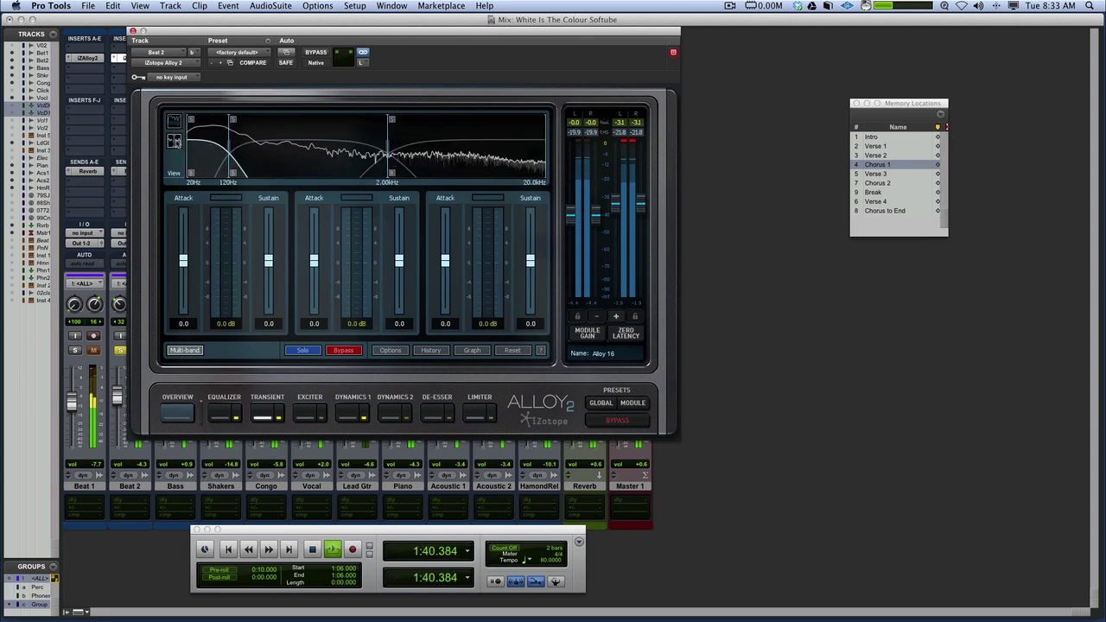
Restart playback, set the low band's Transient attack to 5.1 and sustain to -6.2, and raise the mid-band attack to 3.2
key("space")
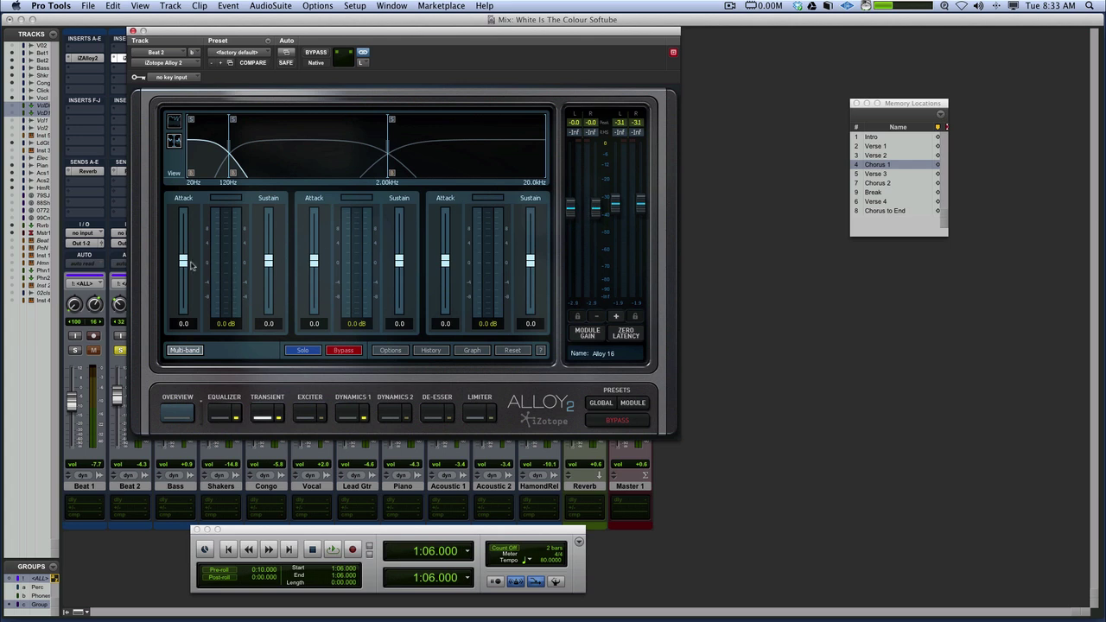
key("space")
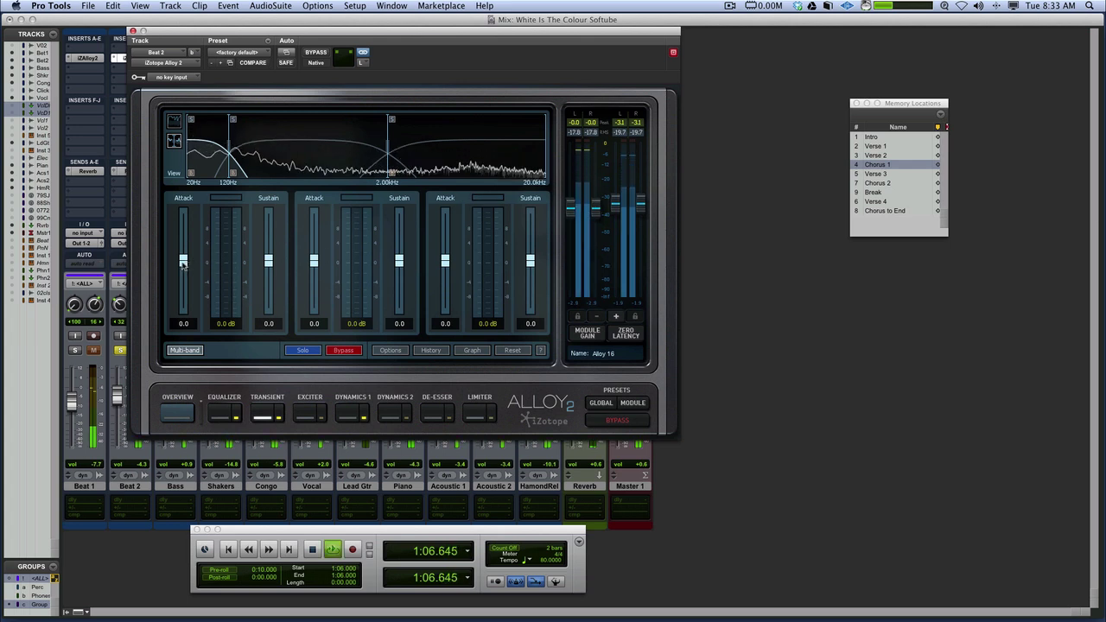
left_click_drag(186, 264, 184, 251)
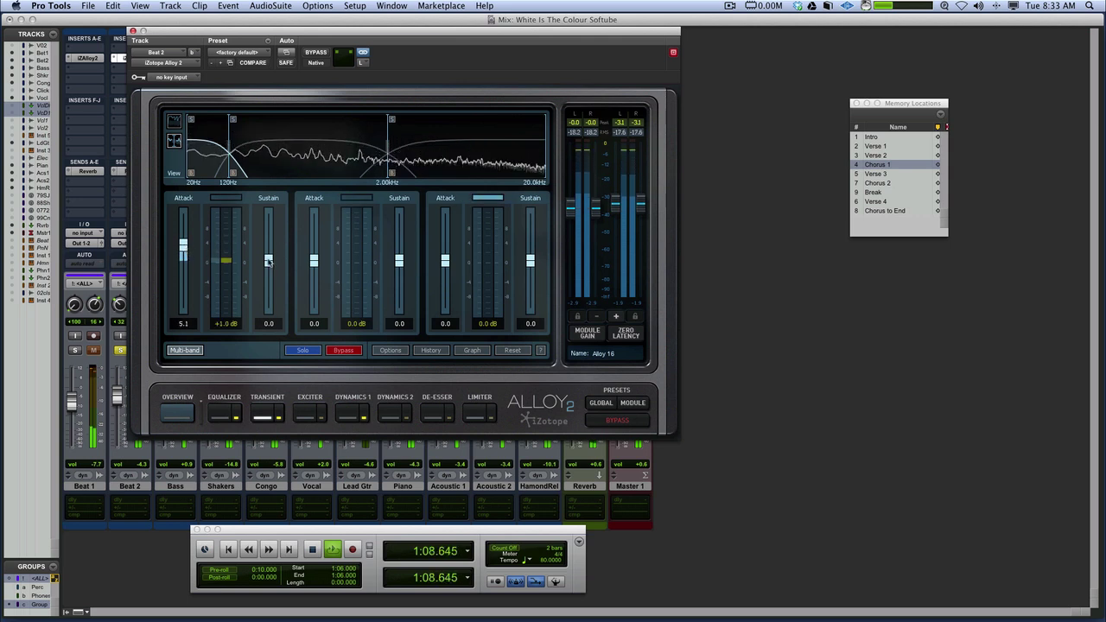
left_click_drag(268, 260, 313, 252)
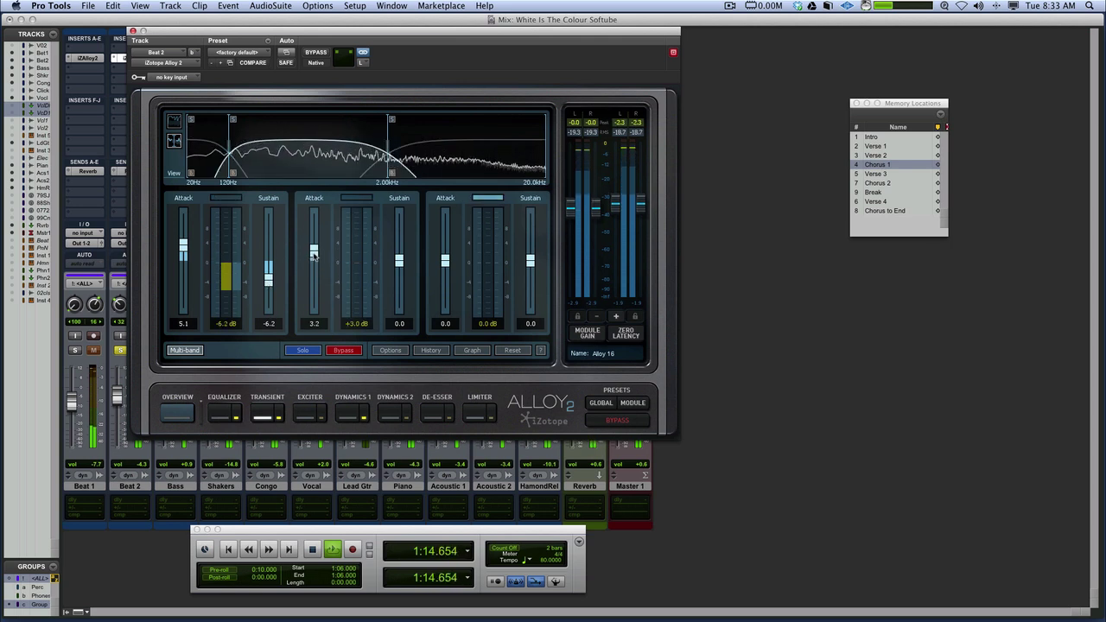
Set the mid band's Transient attack to 5.1 and sustain to -7.3, and the high band's attack to 6.5 and sustain to -3.0
left_click_drag(399, 261, 398, 287)
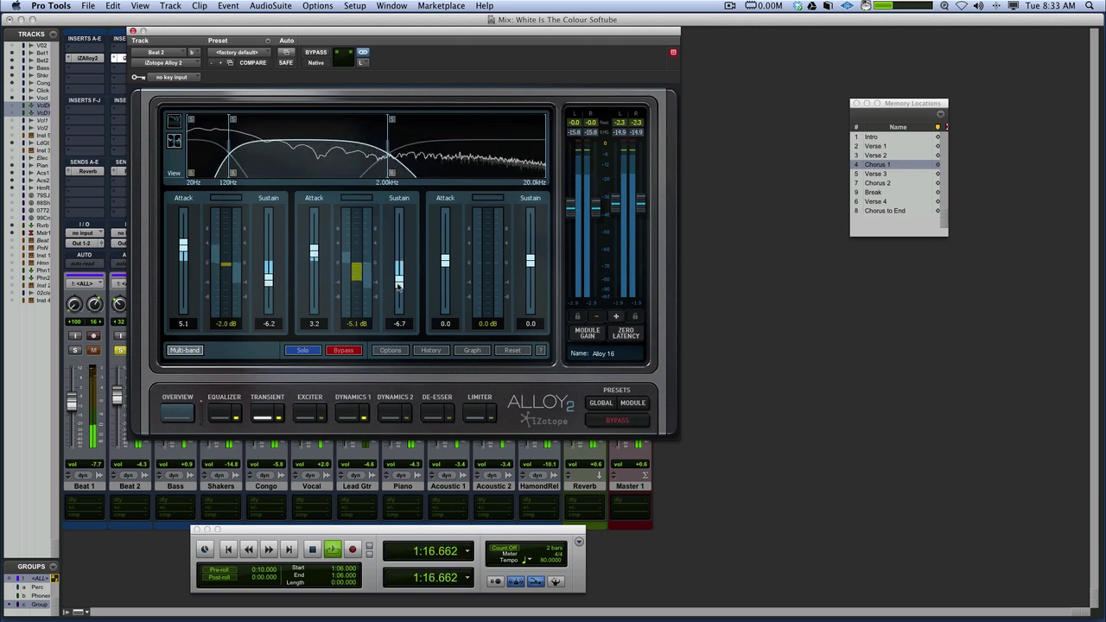
left_click_drag(314, 252, 314, 250)
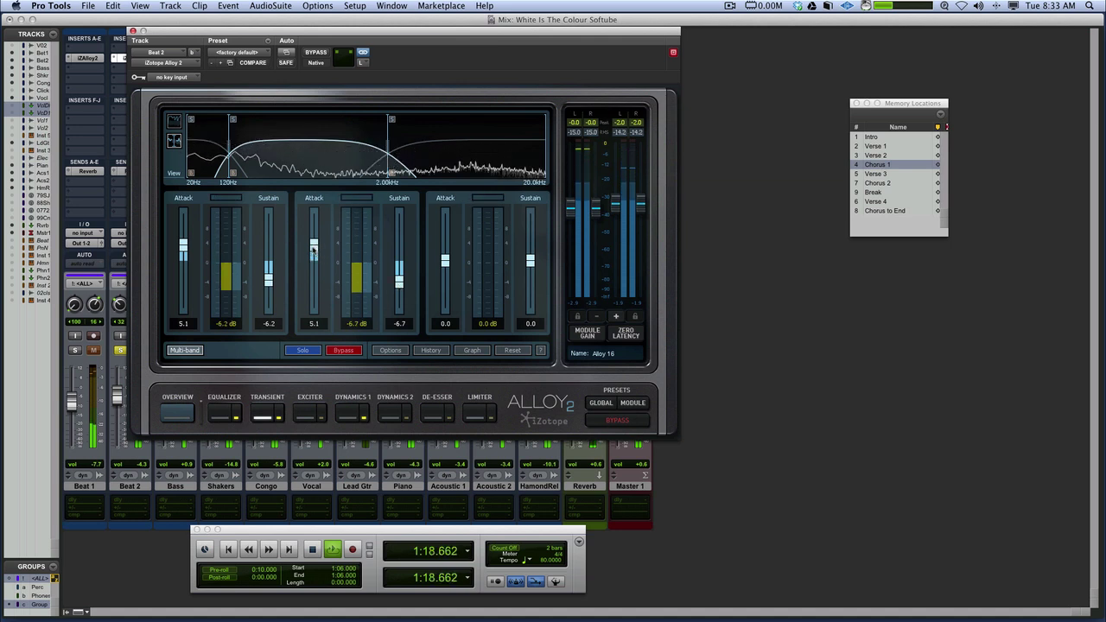
left_click_drag(399, 284, 447, 245)
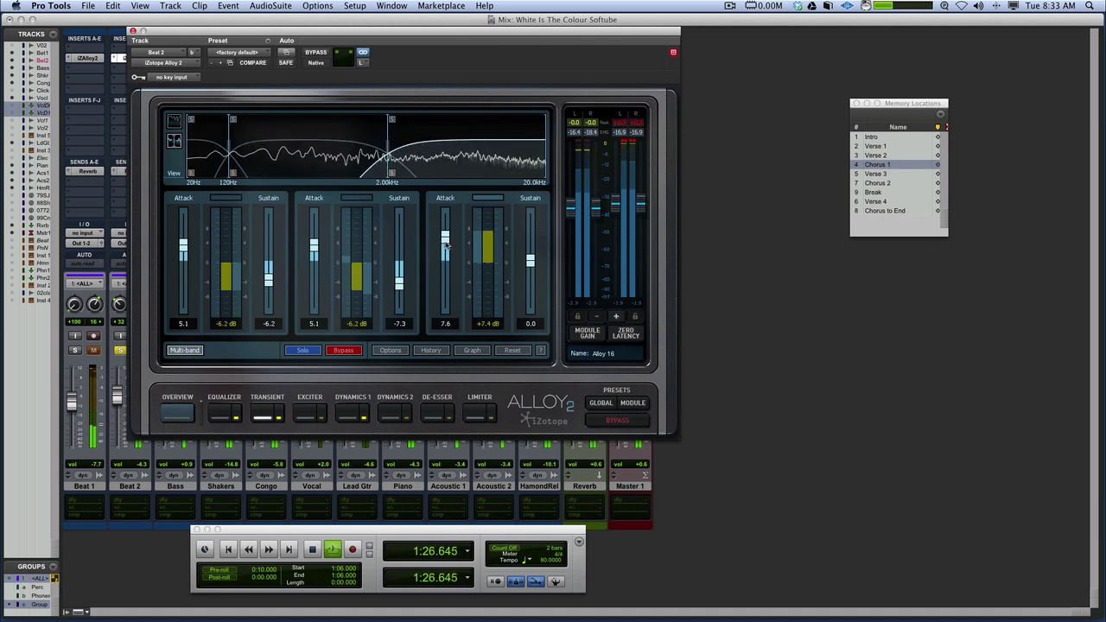
left_click_drag(523, 269, 523, 277)
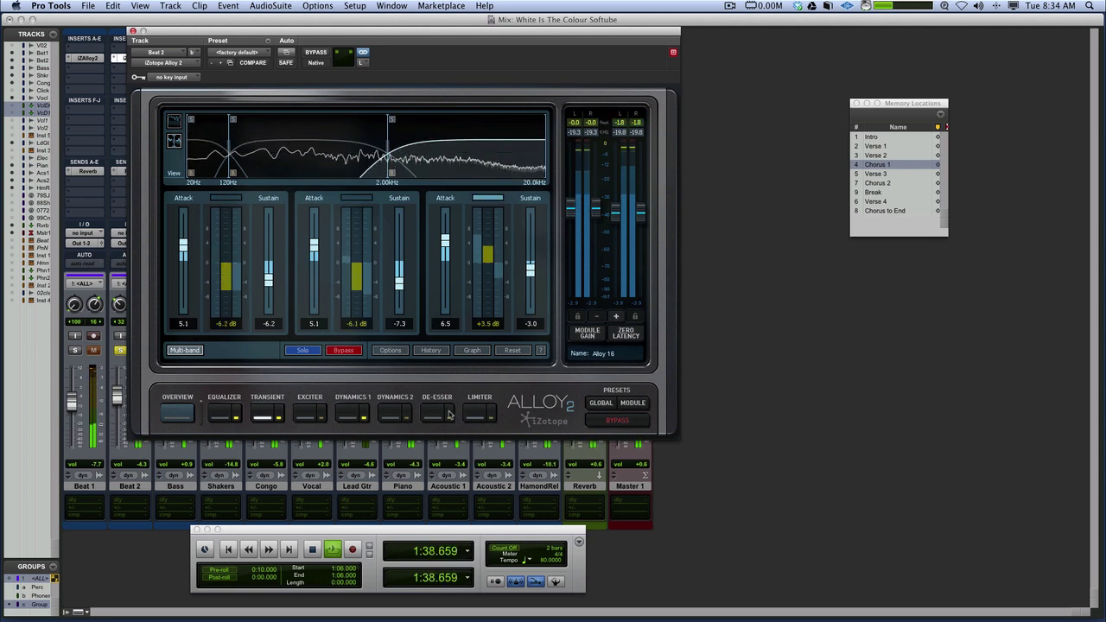
Enable the Limiter with threshold -1.9 and margin -2.4, raise the output gain, and compare the sound with Alloy 2 bypassed
left_click(474, 416)
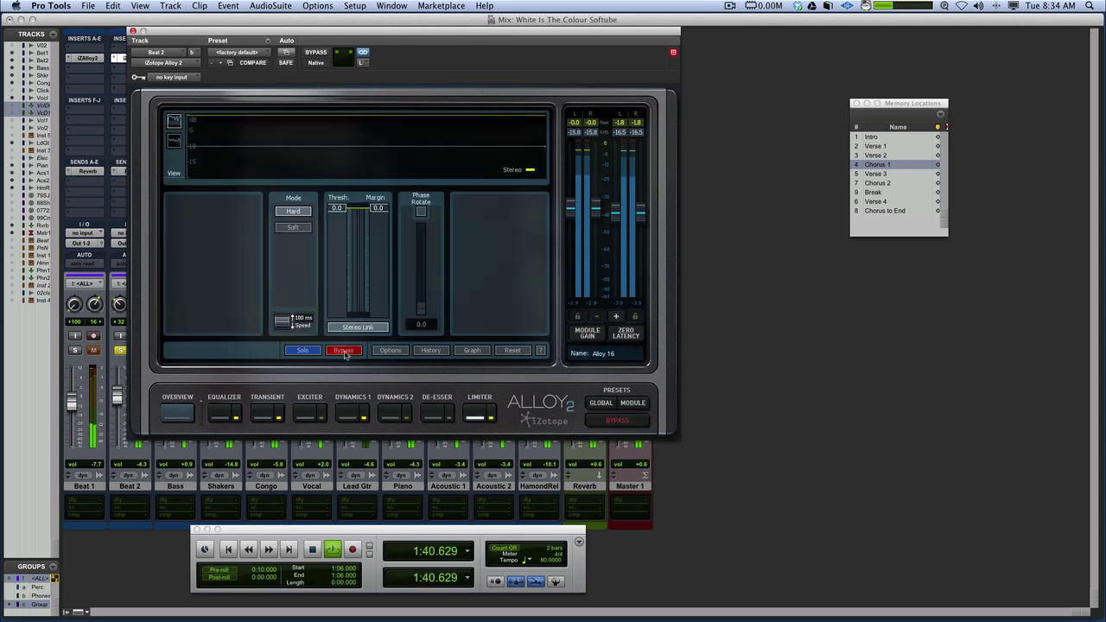
left_click_drag(357, 210, 337, 231)
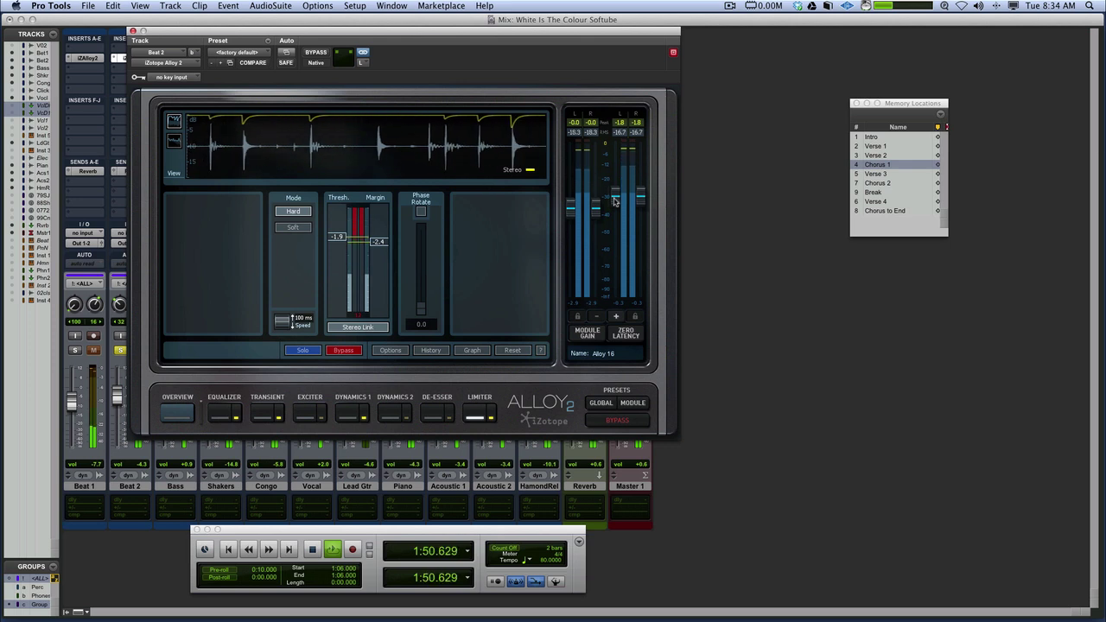
left_click(603, 421)
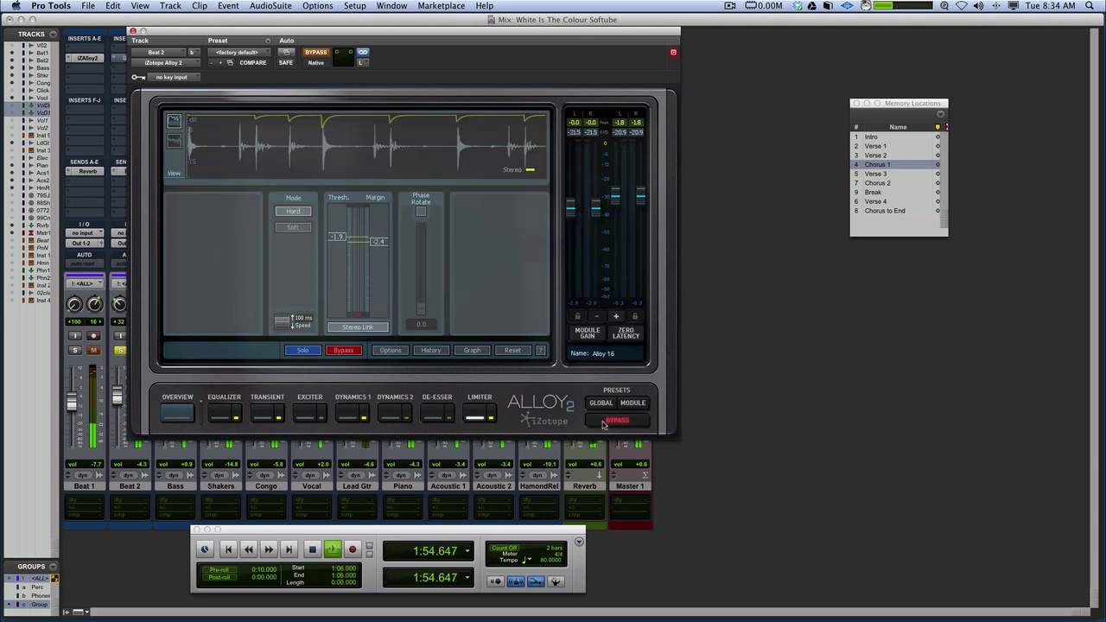
left_click(604, 421)
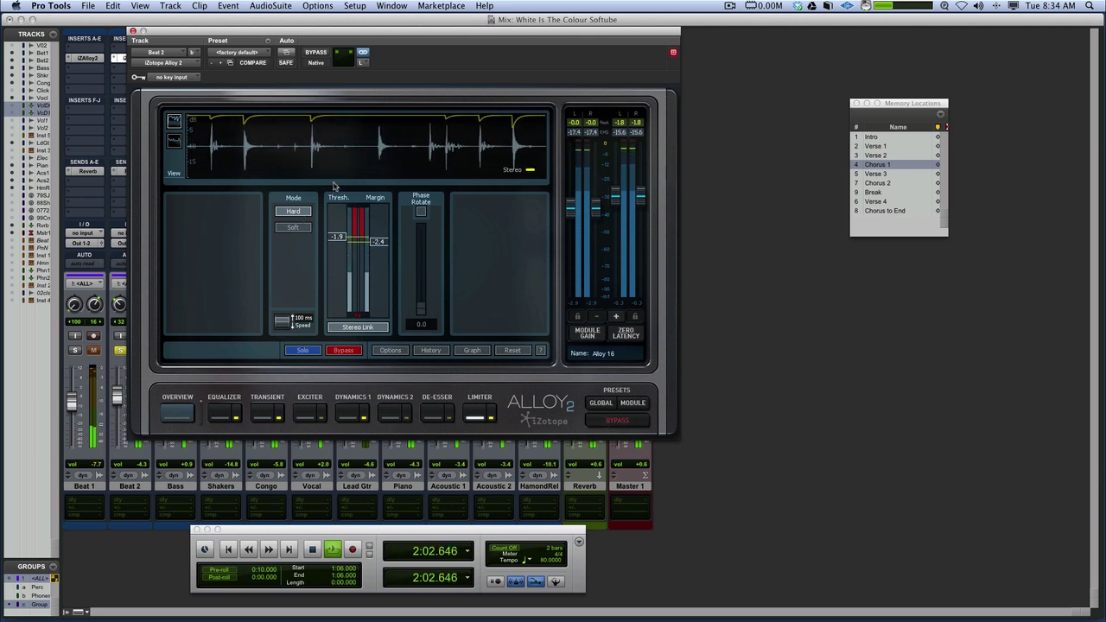
Audition the Limiter's Soft mode against Hard, and compare the sound with the Limiter bypassed and active
left_click(293, 229)
left_click(293, 212)
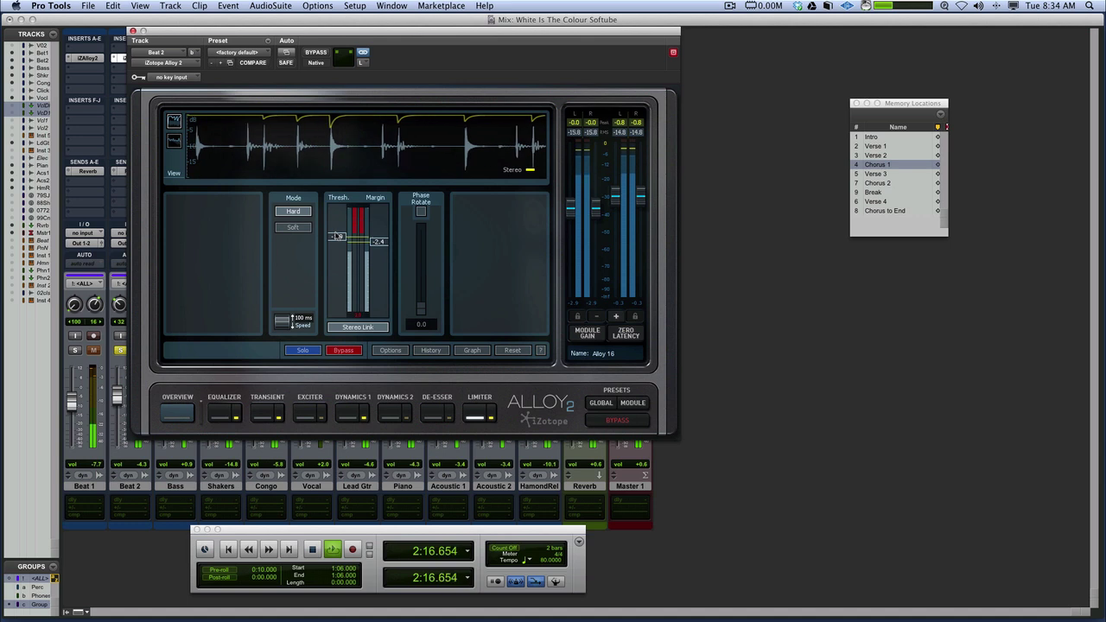
left_click(348, 351)
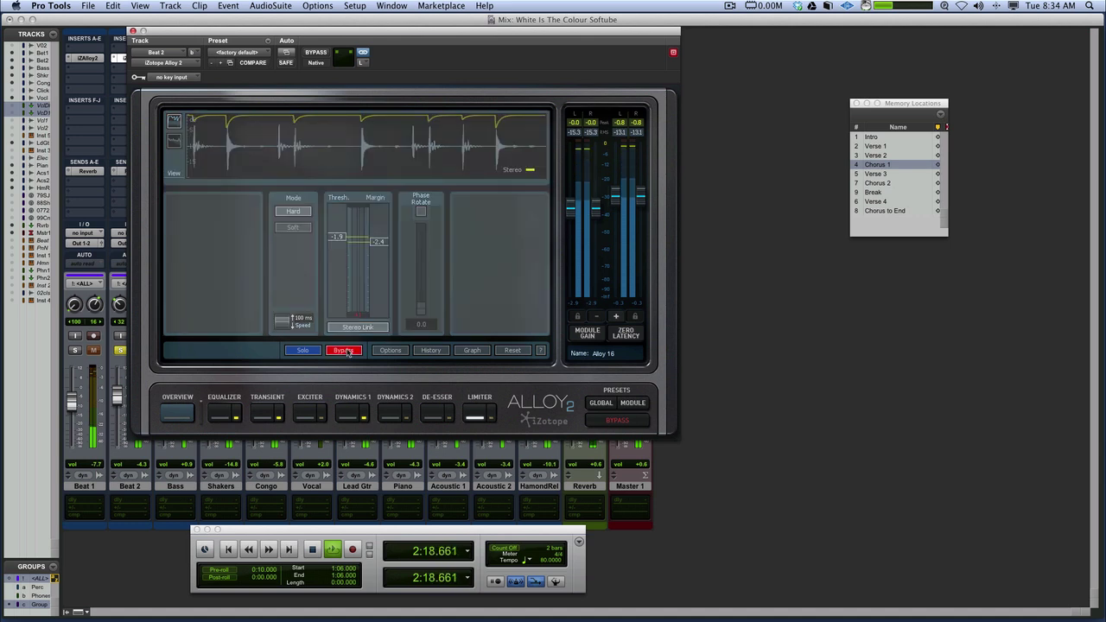
left_click(348, 352)
left_click(348, 352)
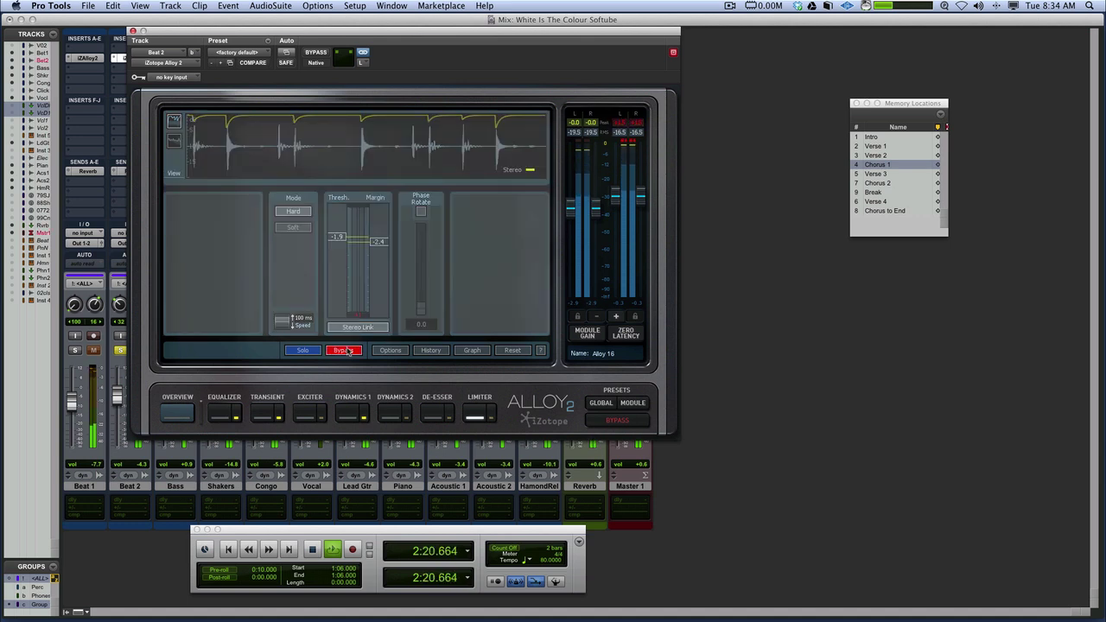
left_click(348, 351)
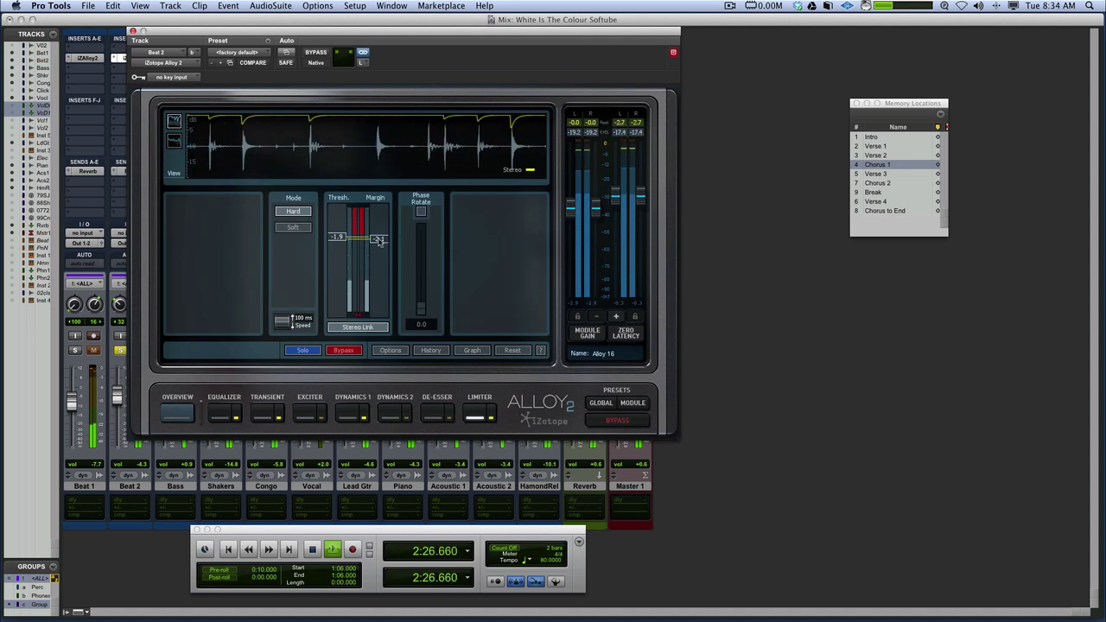
Set the Limiter's margin to -1.5 and its speed to 40 ms, then stop playback
left_click_drag(378, 243, 379, 234)
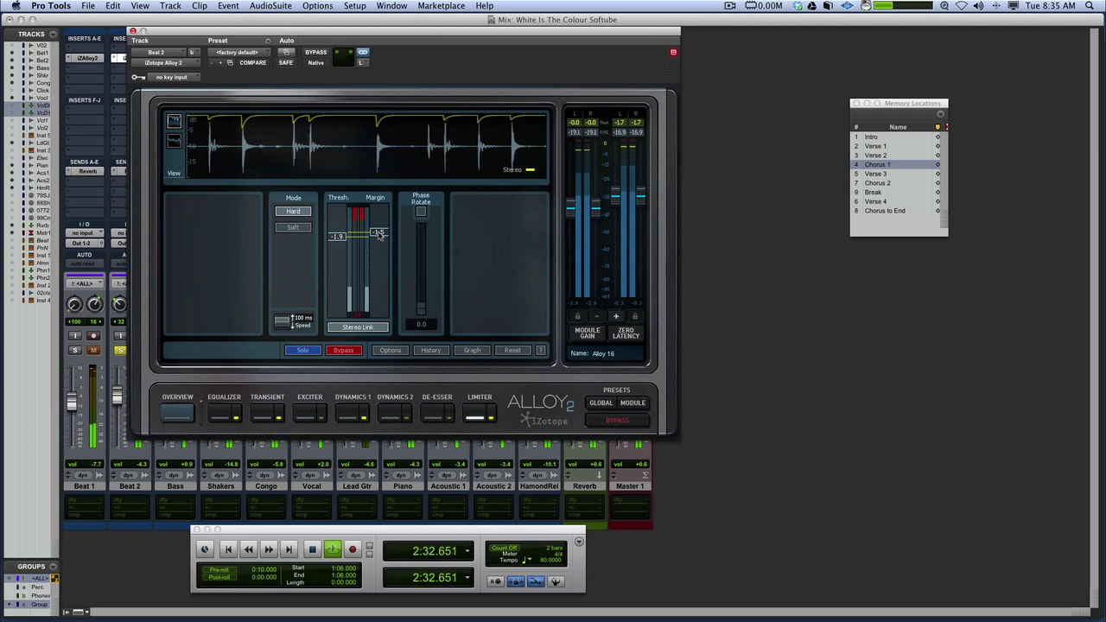
left_click_drag(284, 324, 282, 439)
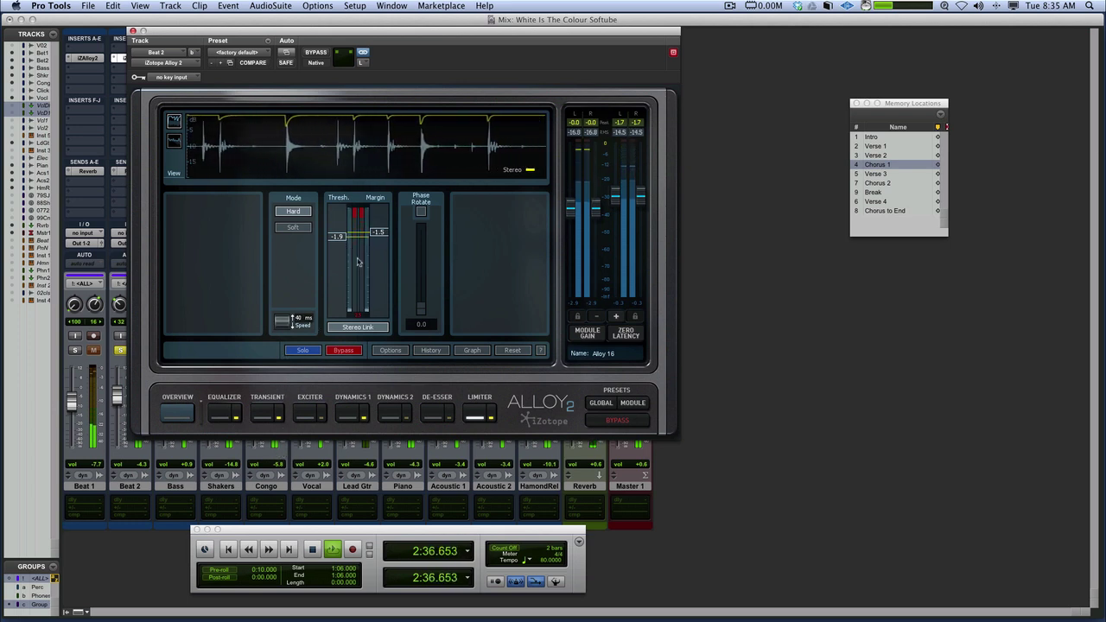
key("space")
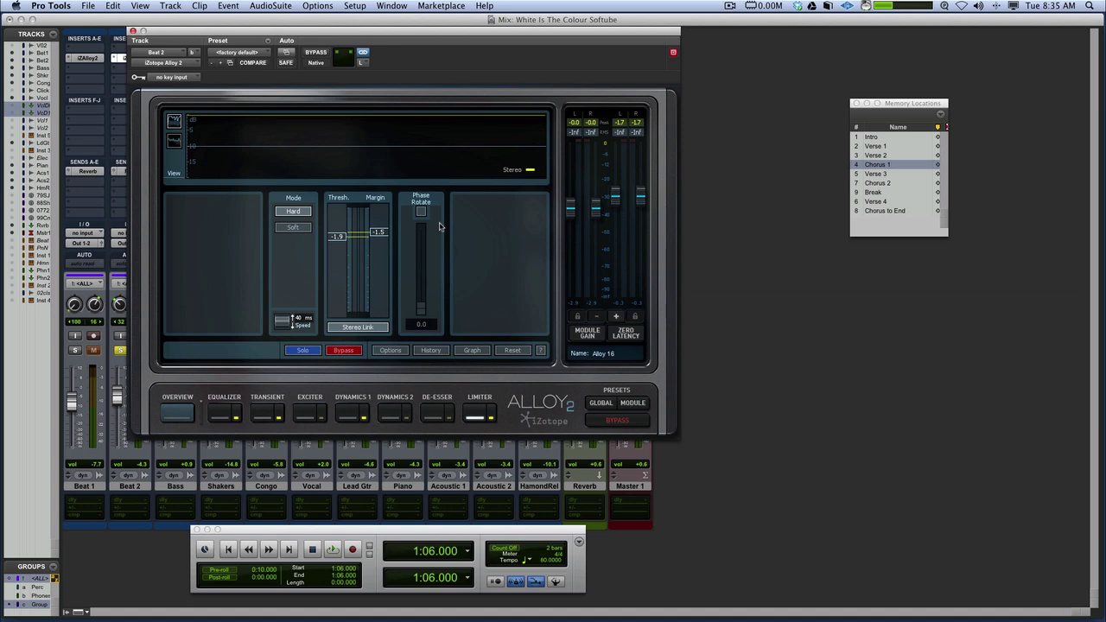
Return to the Transient module, close Beat 2's Alloy 2 window and unsolo the track
left_click(258, 418)
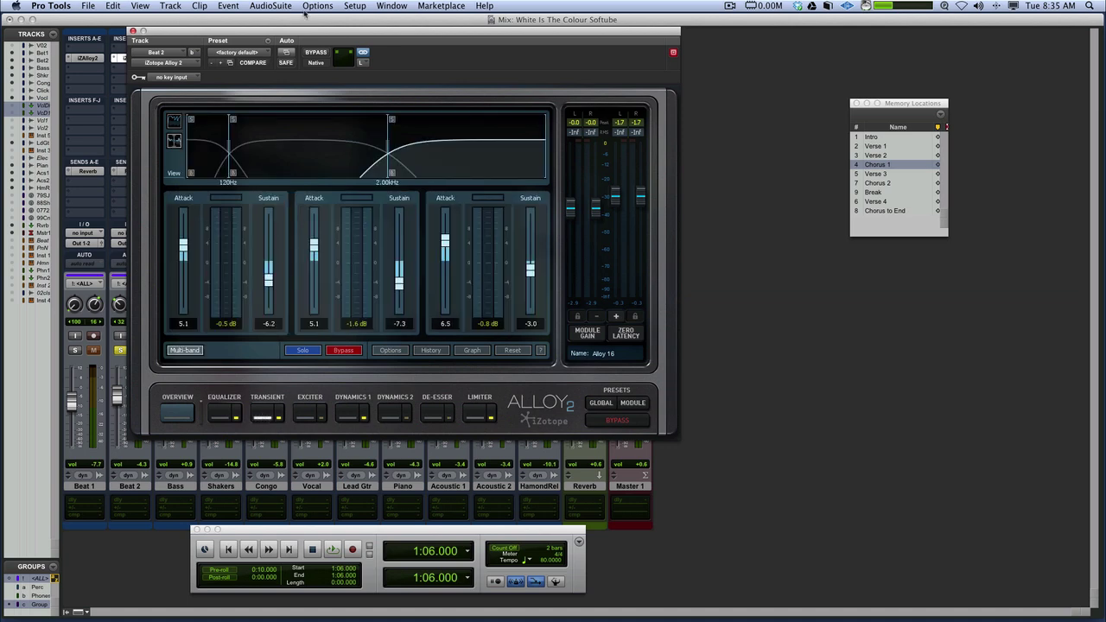
left_click_drag(236, 40, 539, 50)
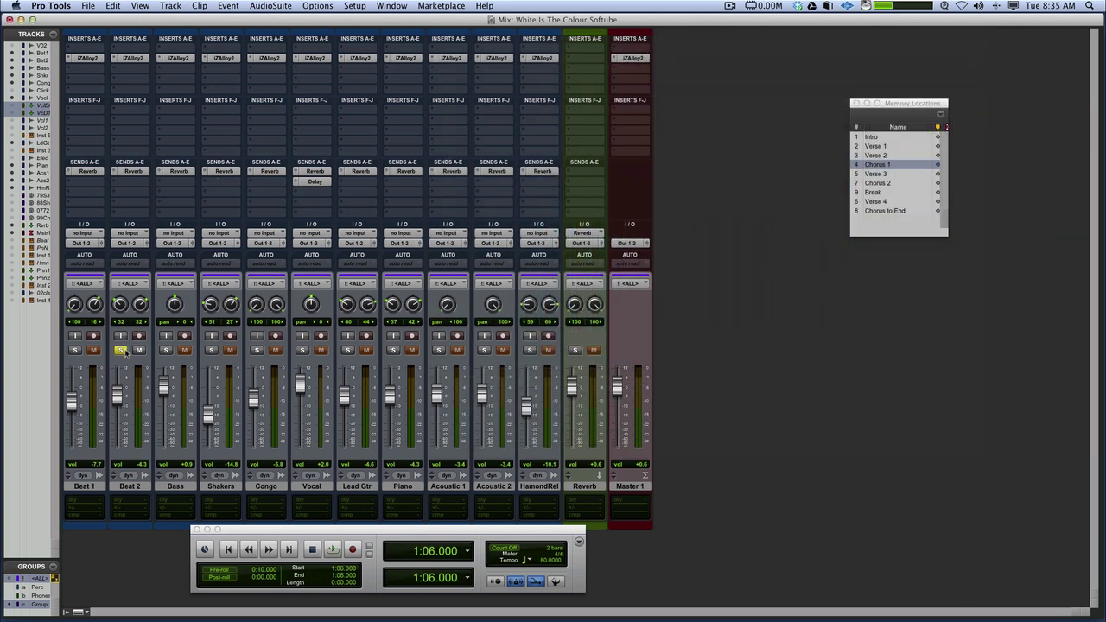
left_click(123, 351)
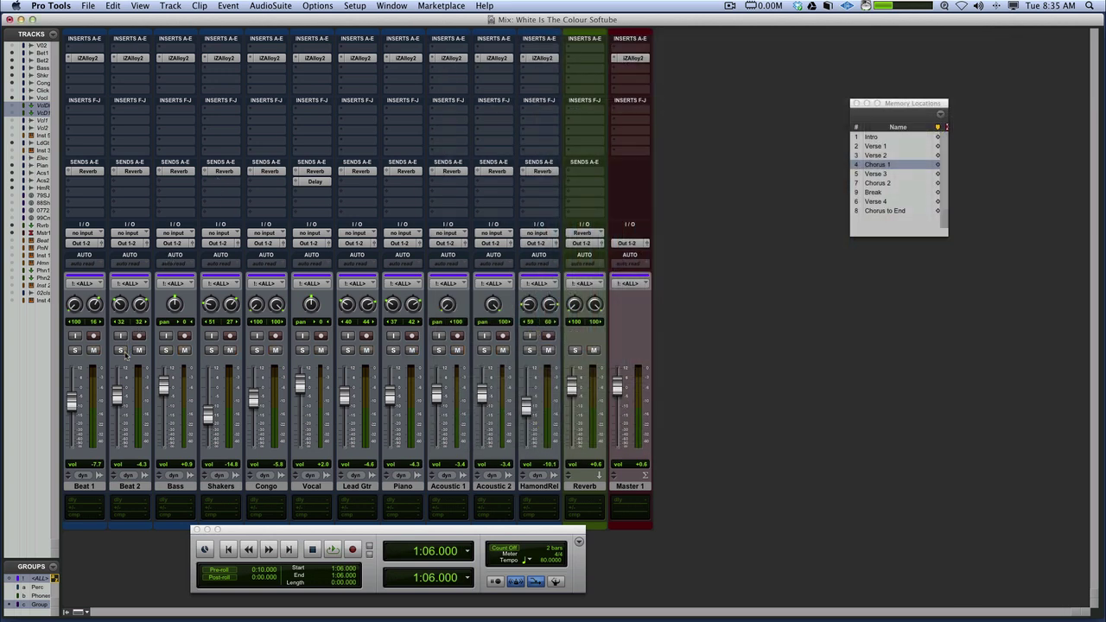
Solo the Lead Gtr track and open its Alloy 2 plug-in on the Exciter module
left_click(347, 350)
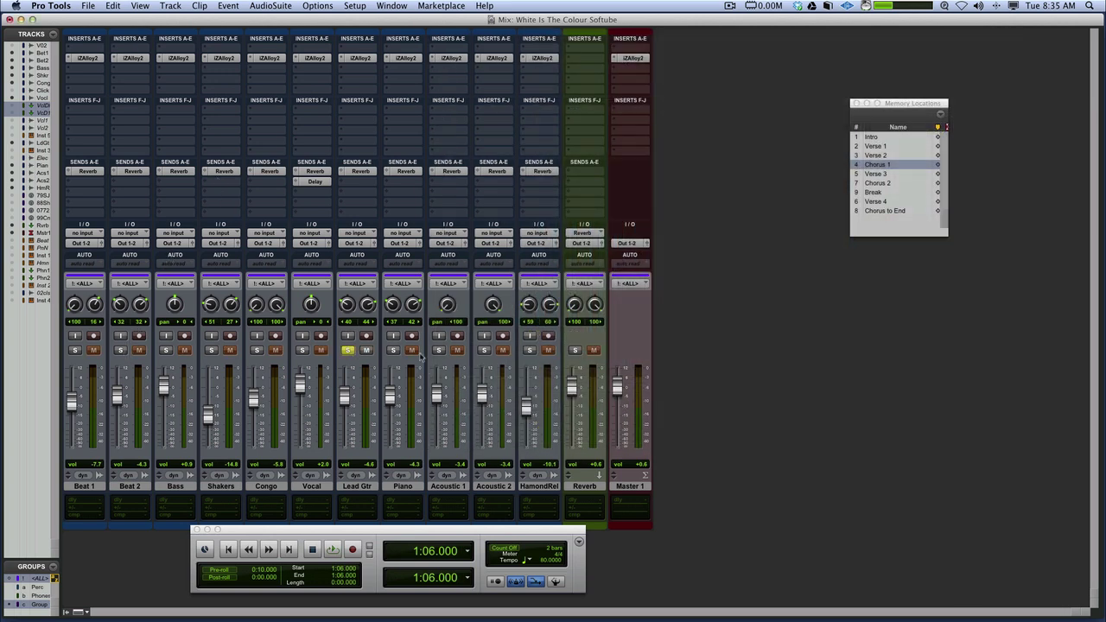
left_click(360, 58)
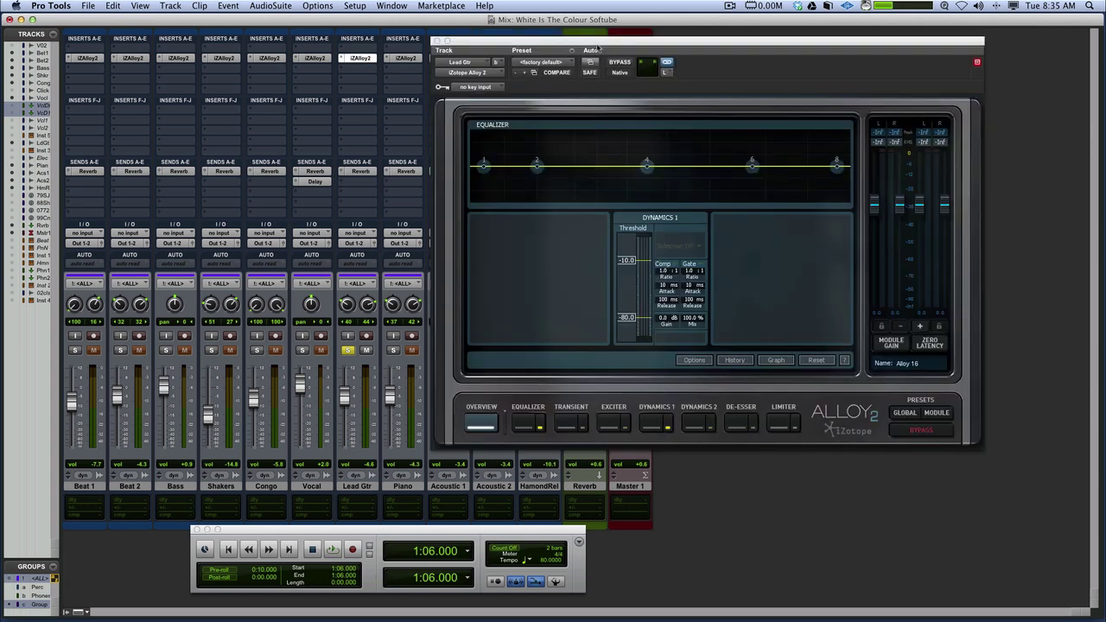
left_click_drag(595, 43, 276, 41)
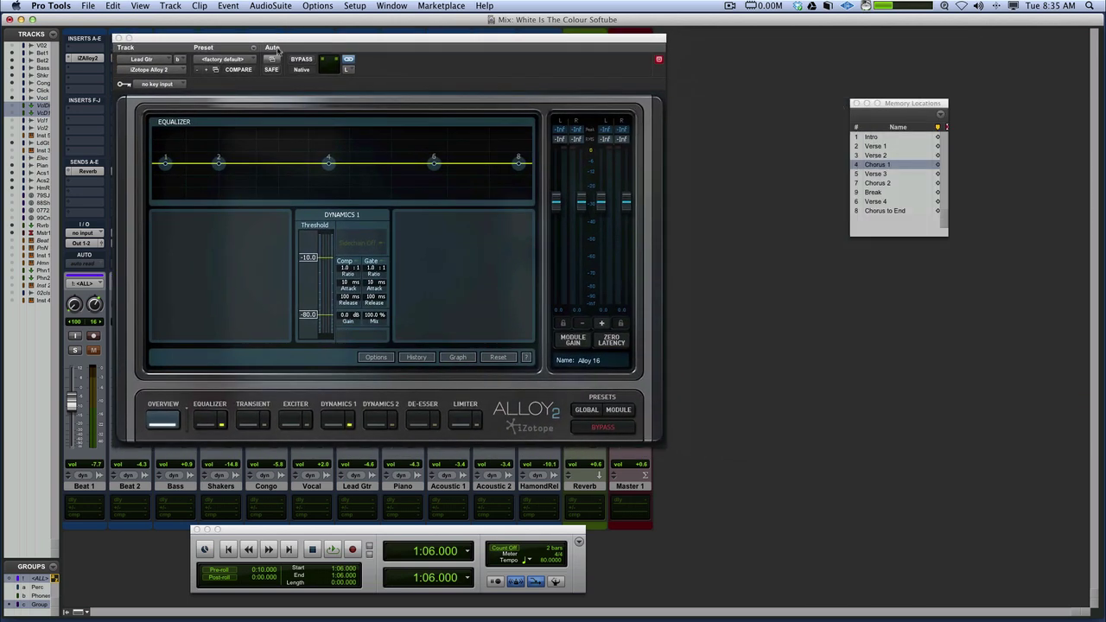
left_click(293, 425)
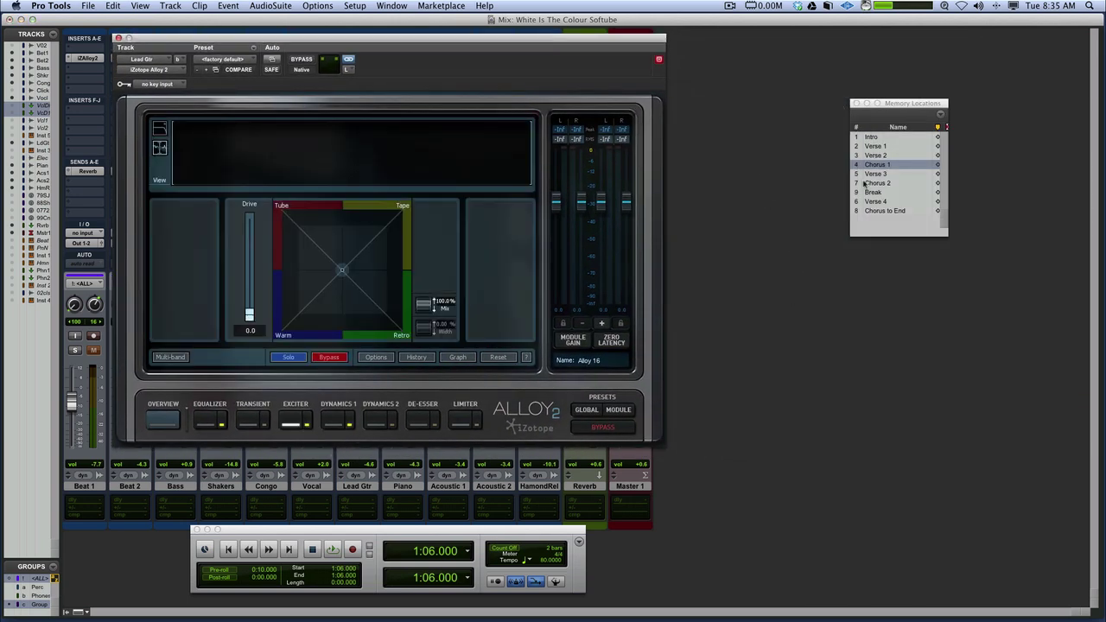
Play the lead guitar from the Break memory location and lower Alloy 2's input gain to stop its output clipping
left_click(872, 192)
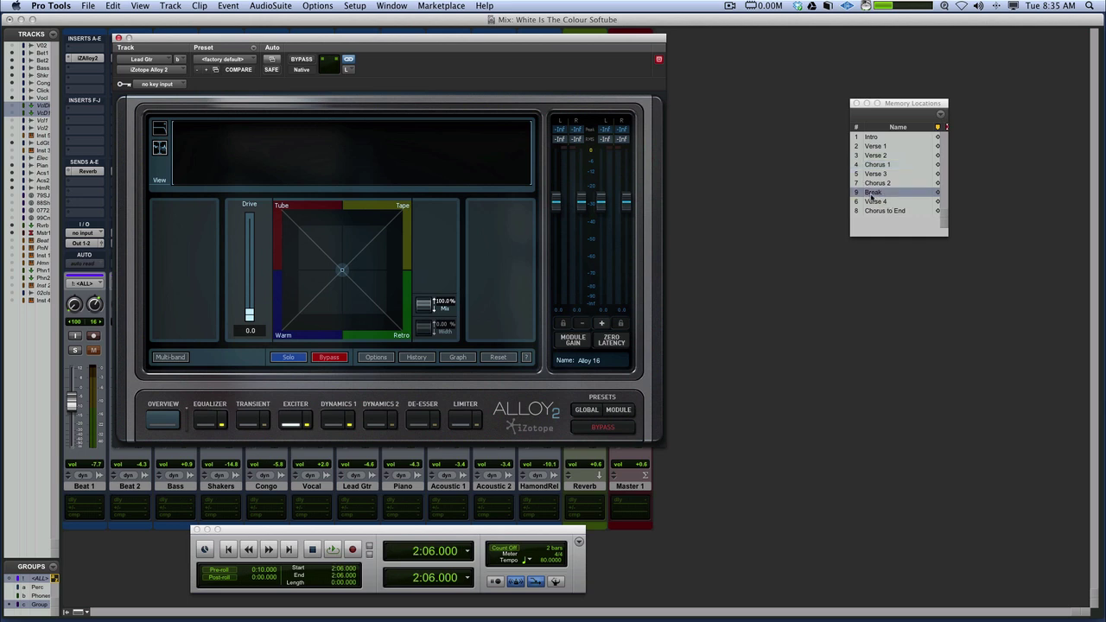
key("space")
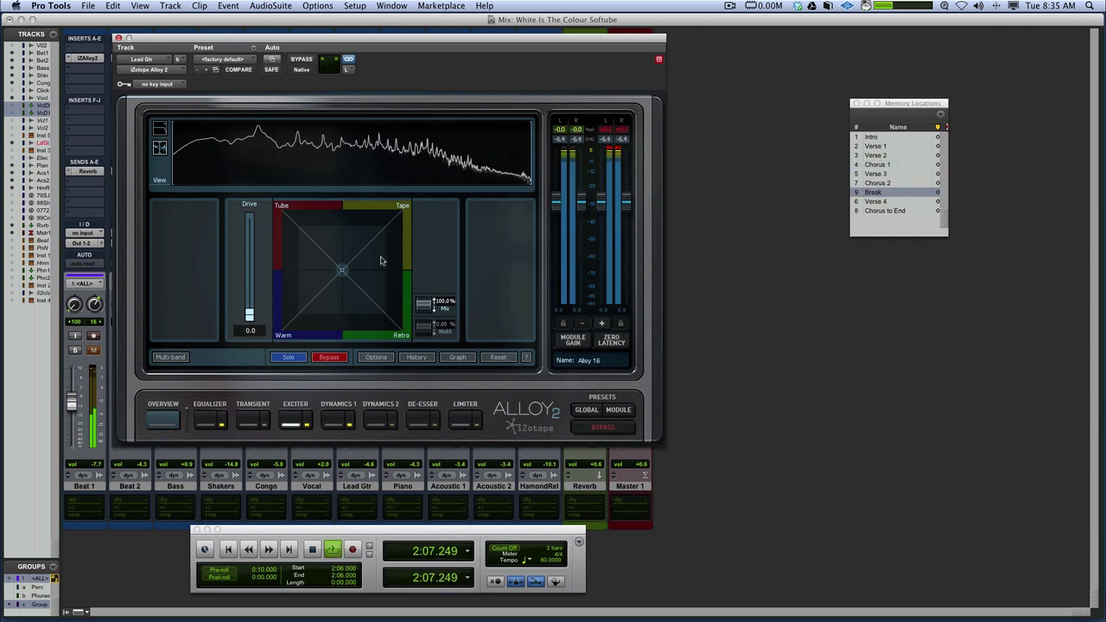
key("space")
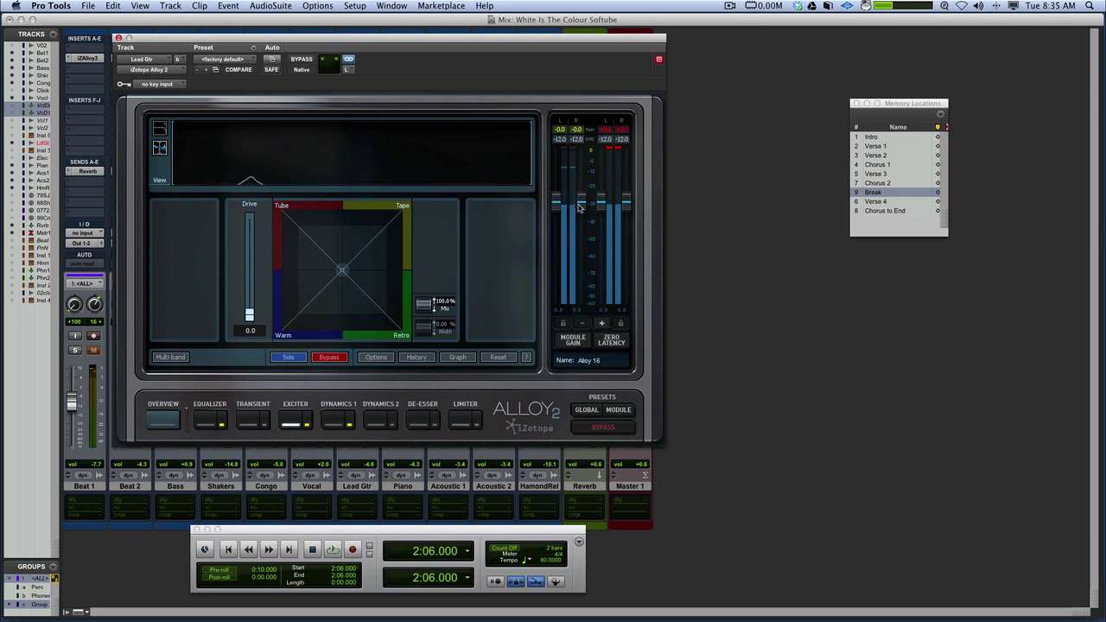
key("space")
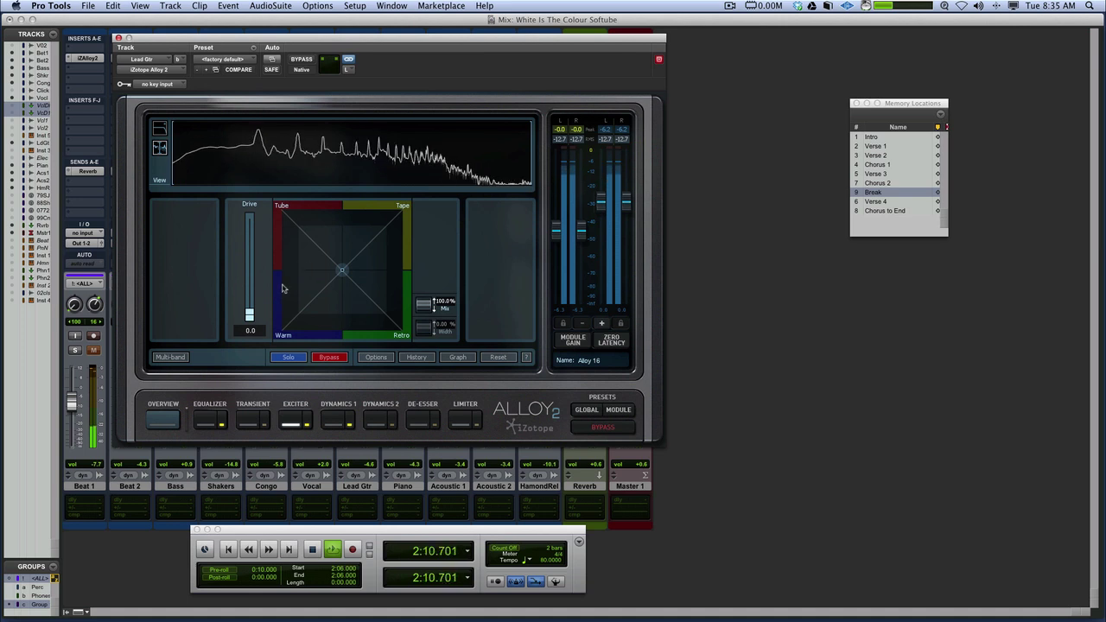
key("space")
Keep the Exciter blend near the centre of the Tube, Tape, Warm and Retro pad and set the drive to 5.0 during playback
mouse_move(343, 270)
left_mouse_down()
mouse_move(284, 210)
mouse_move(423, 218)
mouse_move(411, 208)
mouse_move(400, 329)
mouse_move(273, 334)
mouse_move(378, 233)
mouse_move(326, 259)
mouse_move(374, 236)
mouse_move(336, 296)
mouse_move(351, 242)
mouse_move(358, 254)
mouse_move(366, 236)
mouse_move(386, 278)
mouse_move(390, 257)
mouse_move(313, 261)
mouse_move(383, 234)
mouse_move(343, 270)
left_mouse_up()
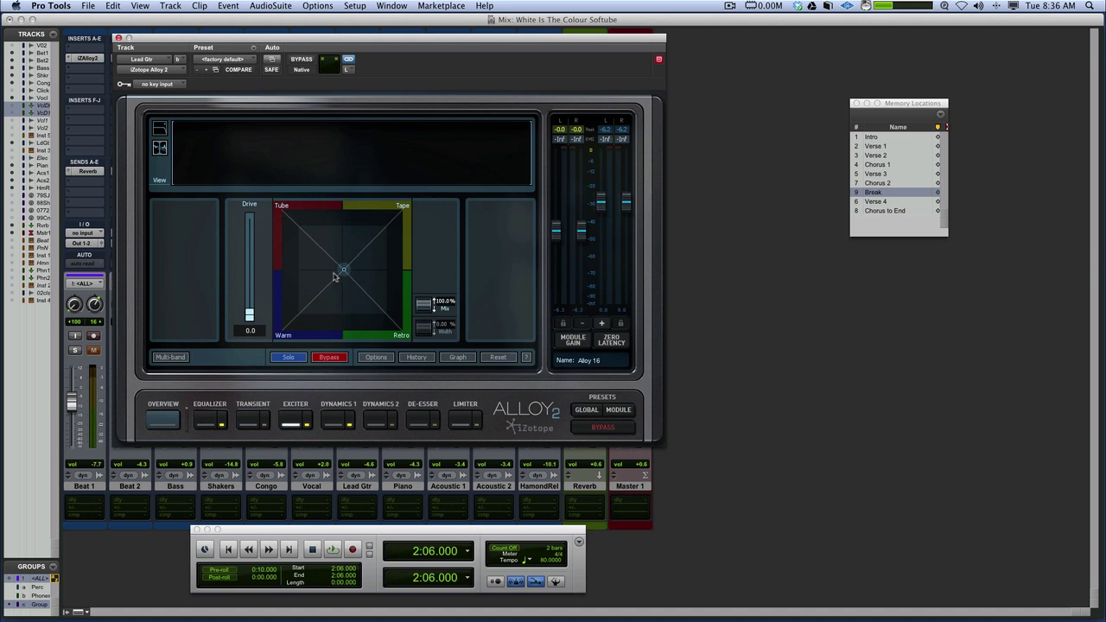
key("space")
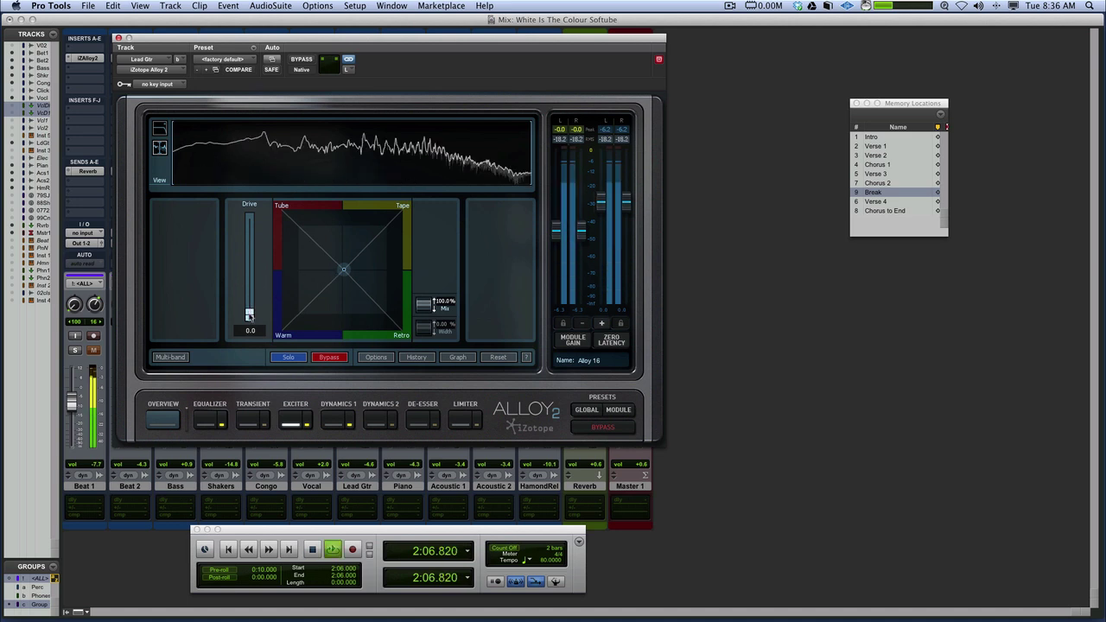
left_click_drag(249, 315, 250, 281)
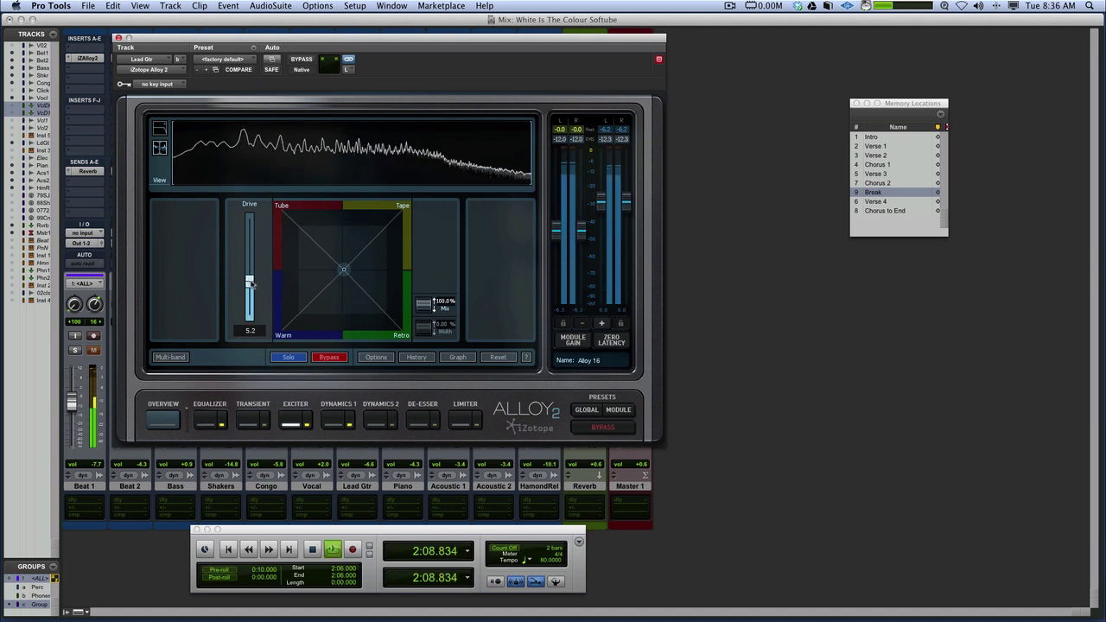
key("space")
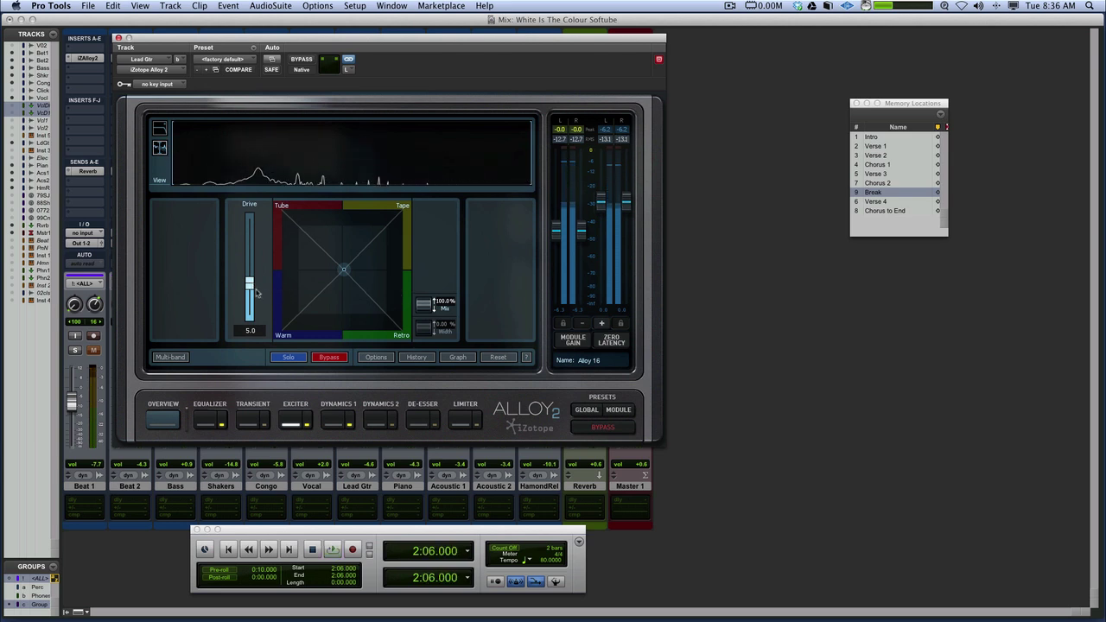
key("space")
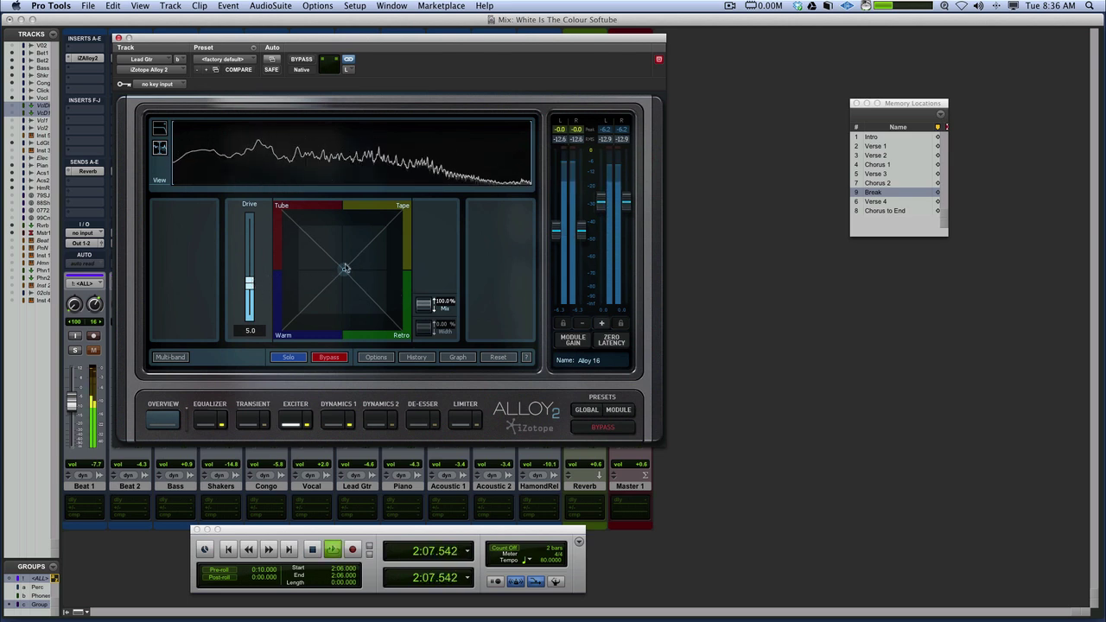
Audition the Tube, Retro and Tape corners of the Exciter pad during playback, ending with the blend close to Tube
left_click_drag(345, 269, 279, 214)
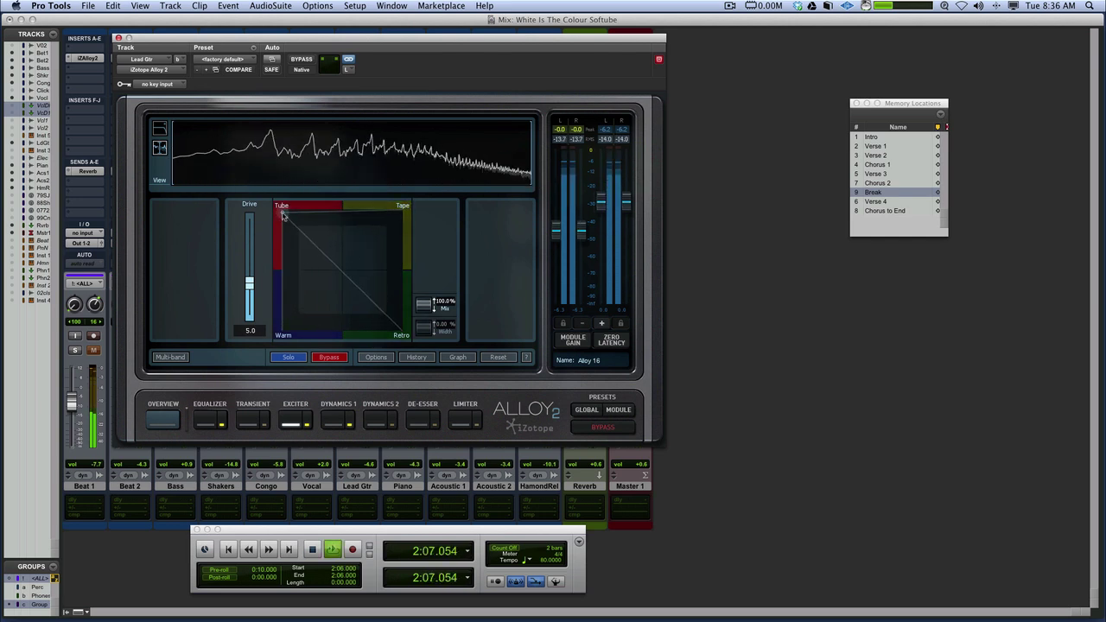
left_click_drag(283, 215, 400, 333)
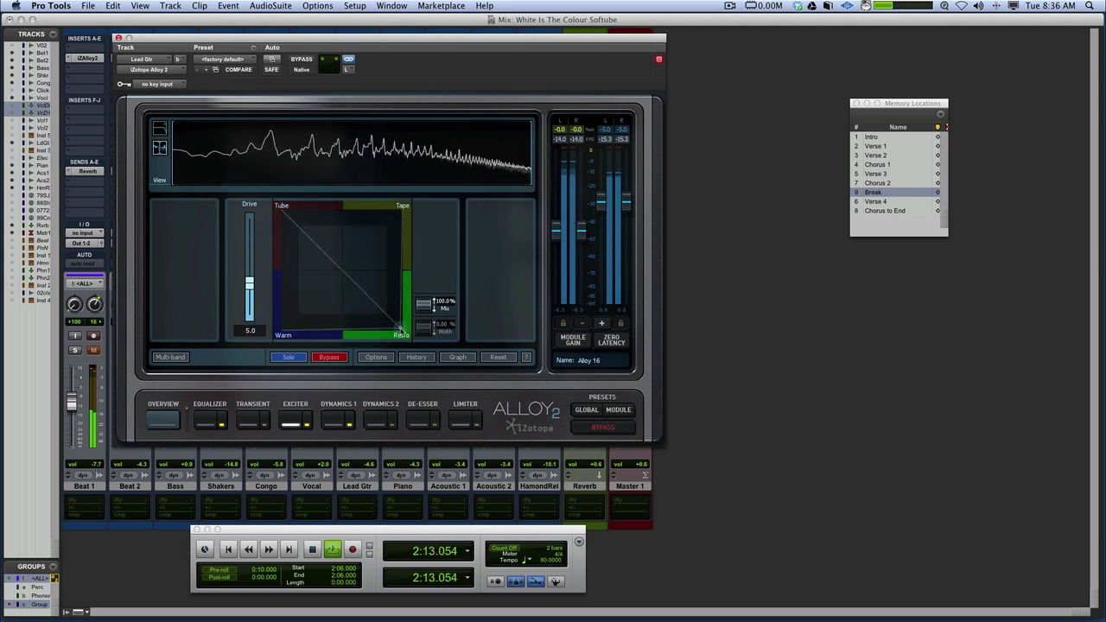
left_click_drag(401, 333, 410, 219)
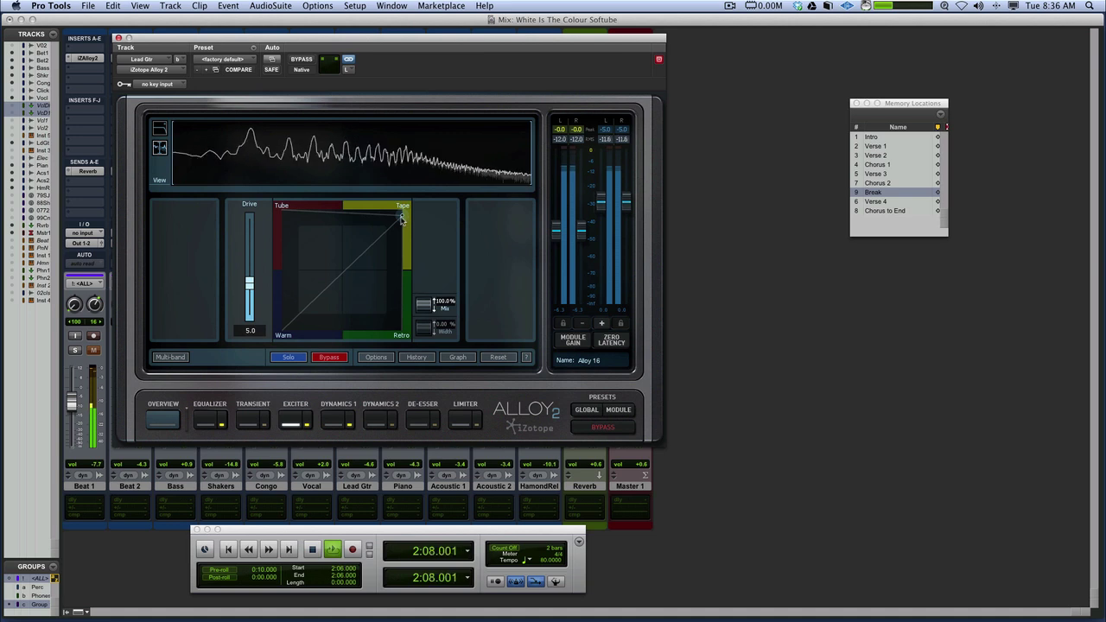
left_click_drag(401, 218, 288, 224)
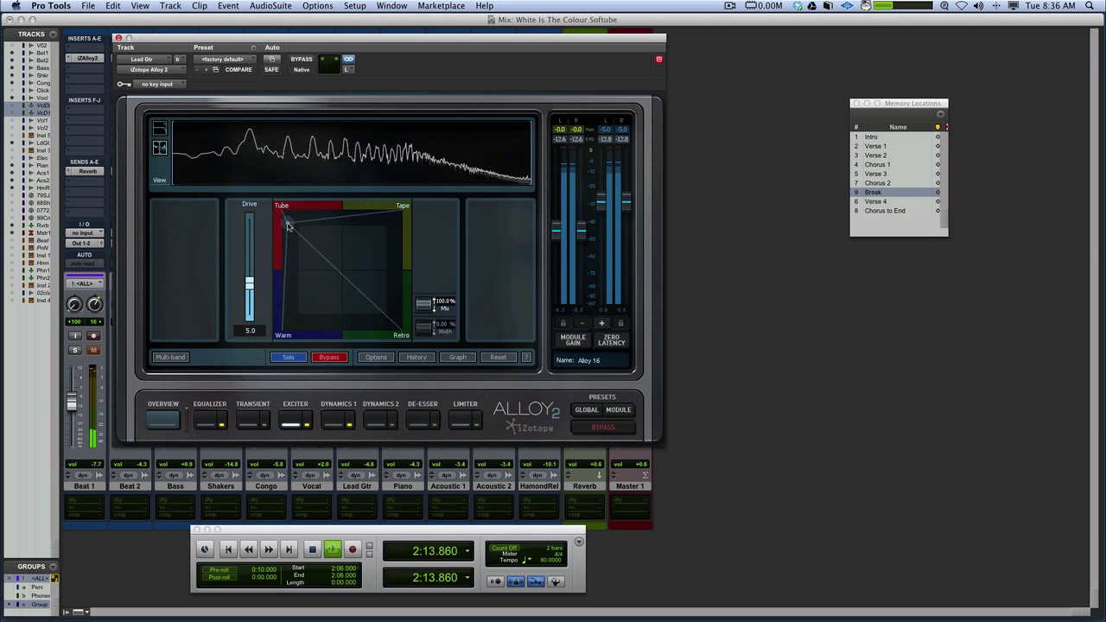
Move the lead guitar's Exciter blend between Tube and Warm, keep the mix at 100% and raise the drive to 7.0
key("space")
key("space")
left_click_drag(290, 225, 252, 278)
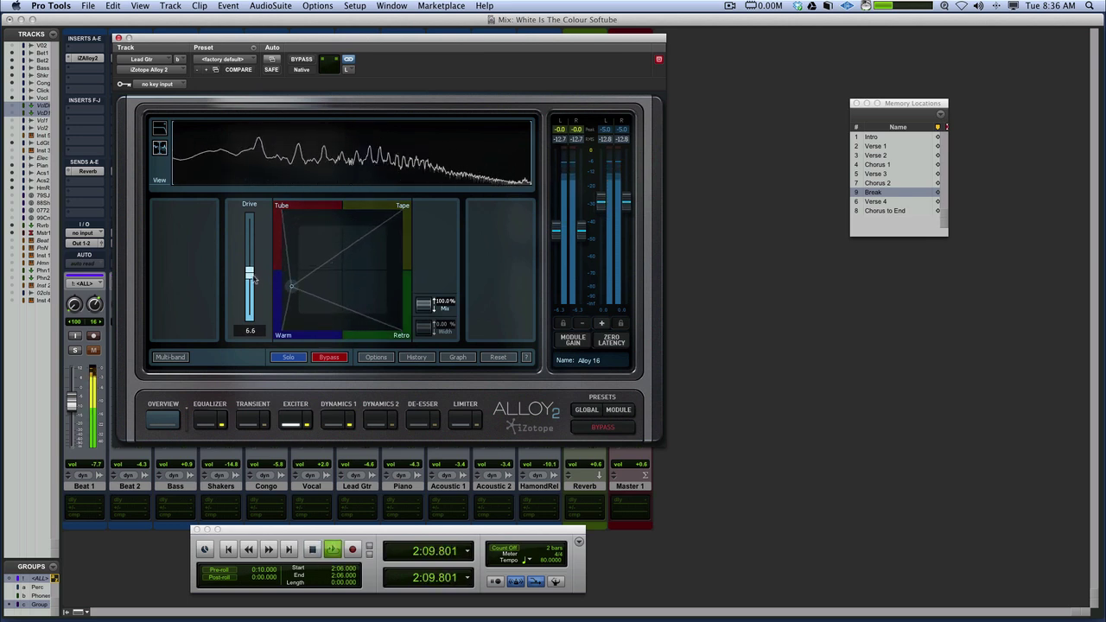
key("space")
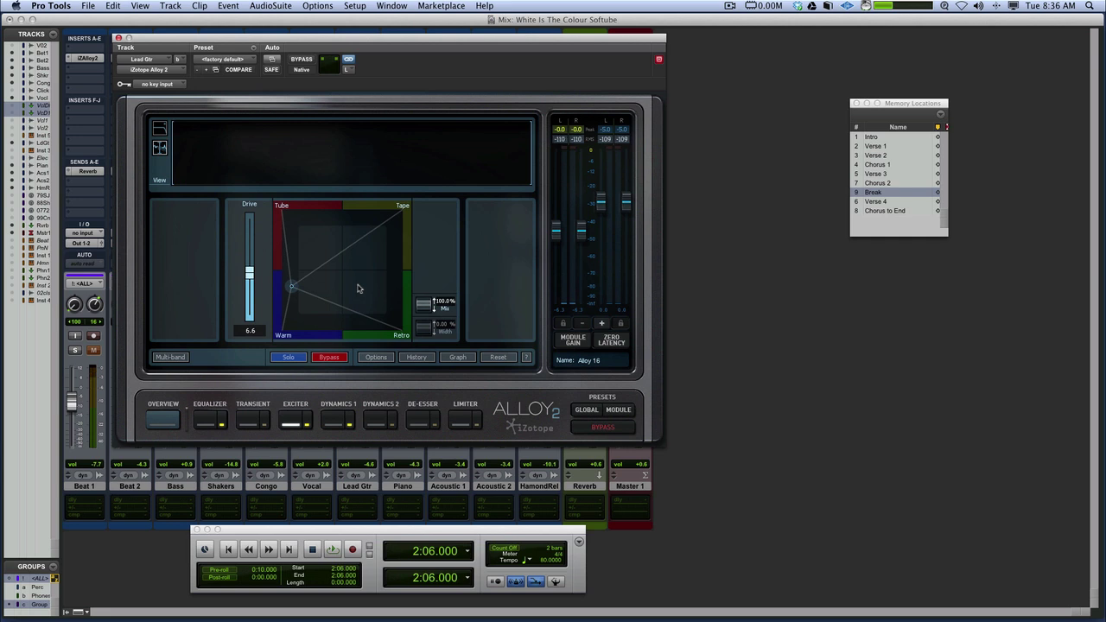
key("space")
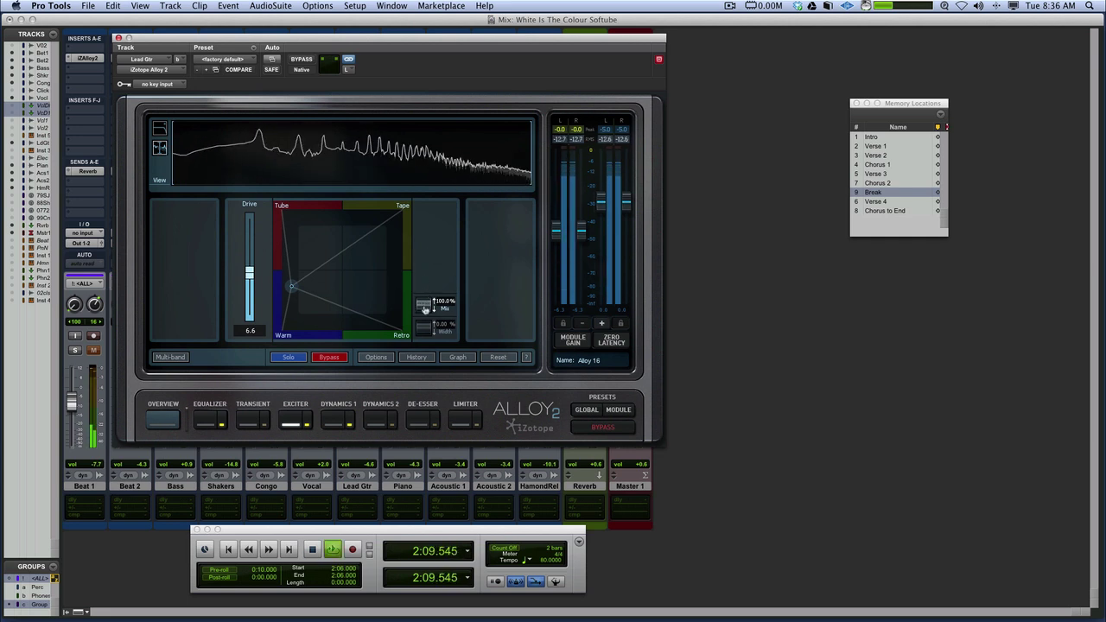
left_click_drag(424, 308, 423, 264)
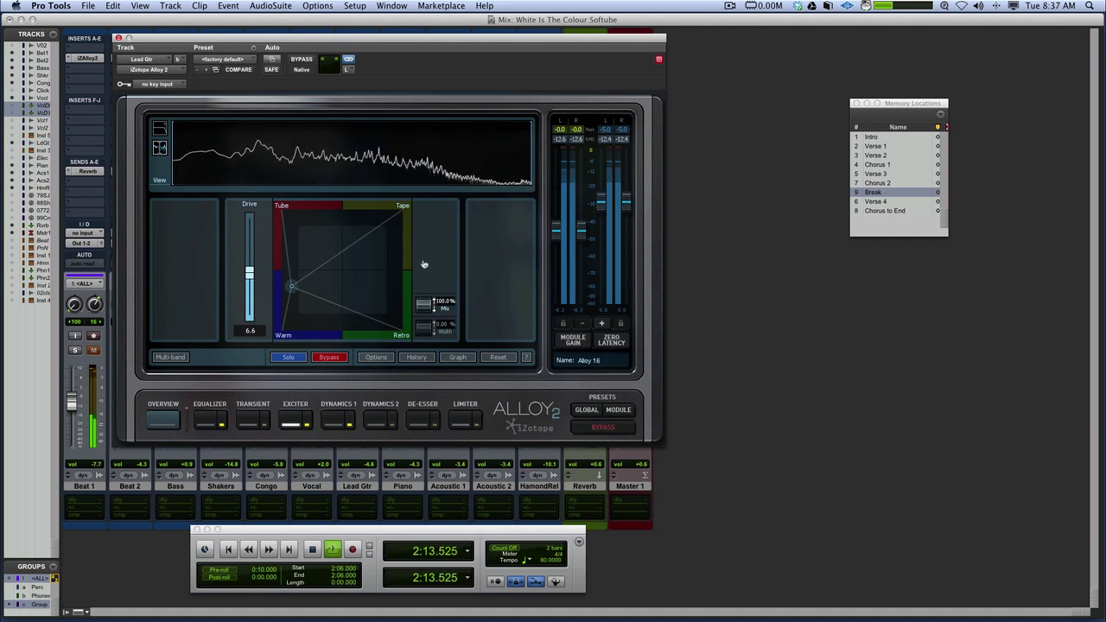
key("space")
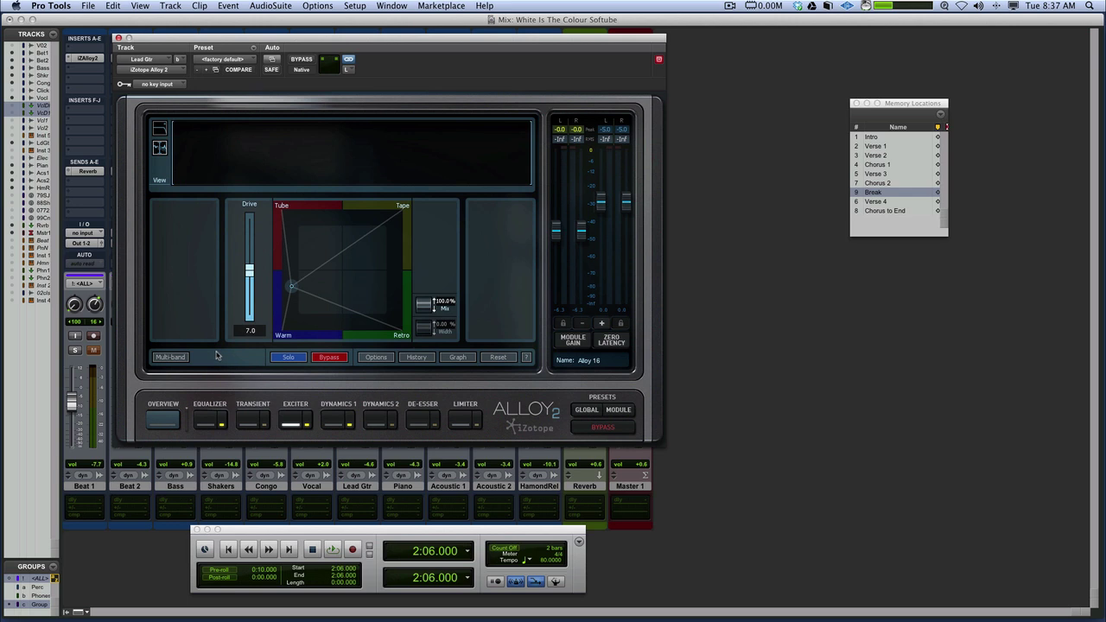
Enable Alloy 2's Limiter on the lead guitar and set its threshold to -8.5 and margin to -3.1 during playback
key("space")
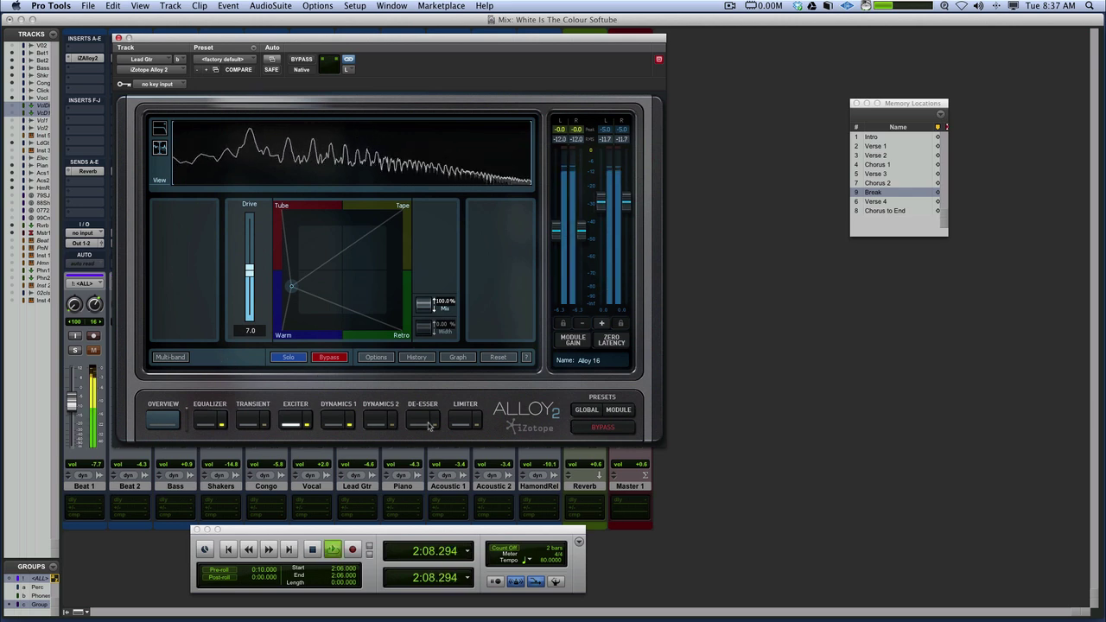
left_click(462, 423)
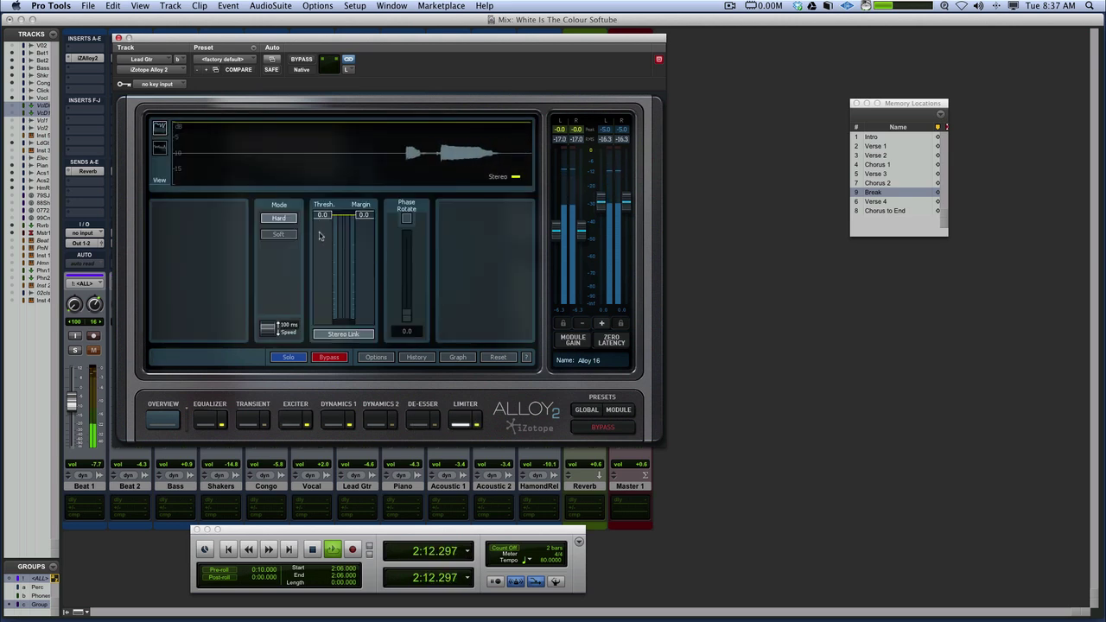
left_click_drag(321, 216, 362, 255)
key("space")
key("space")
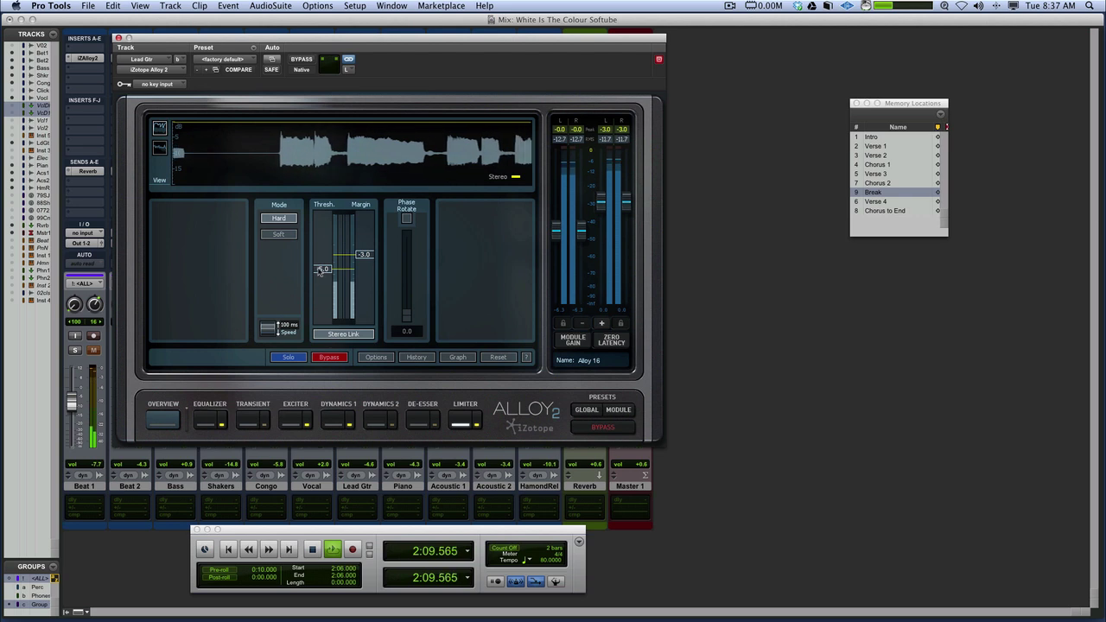
left_click_drag(321, 270, 322, 286)
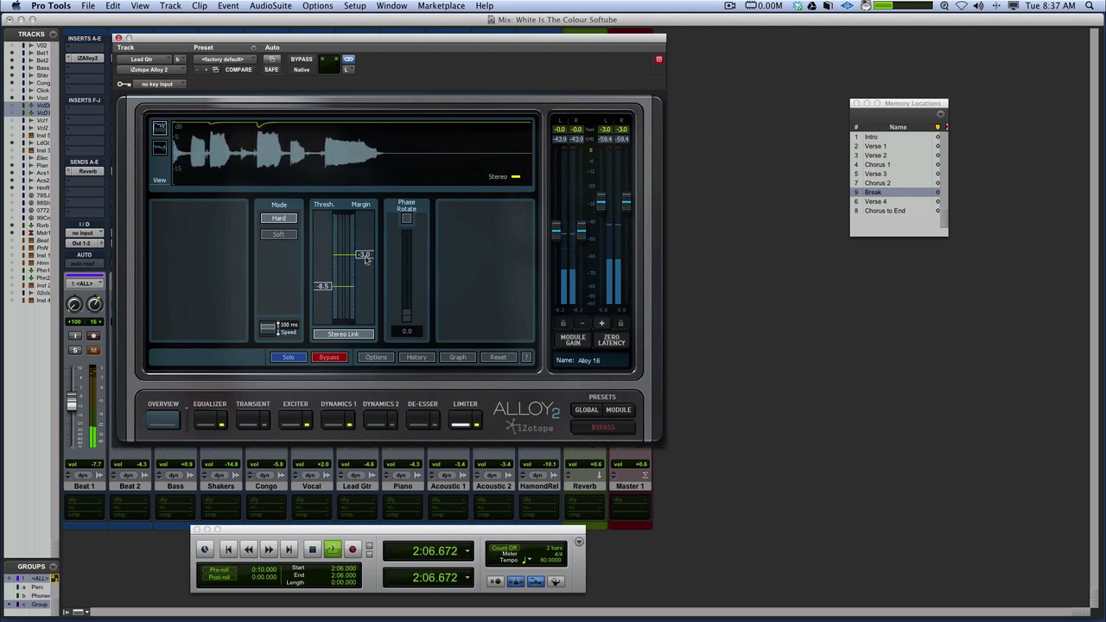
left_click_drag(364, 257, 365, 260)
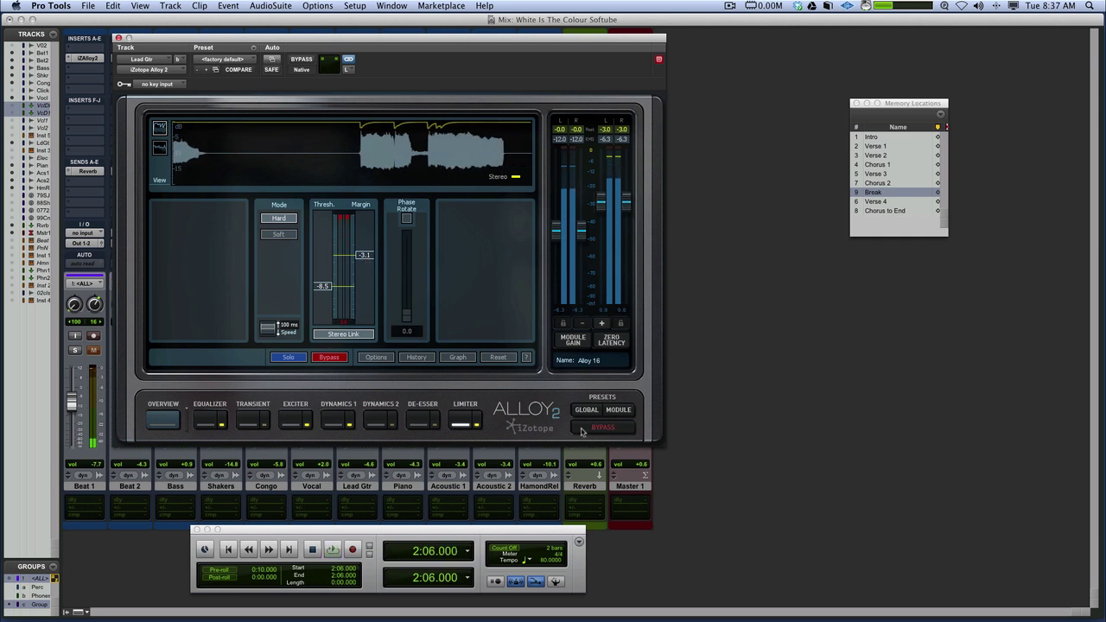
Compare the limited lead guitar with the unprocessed sound by toggling Alloy 2's global bypass, and stop playback
left_click(602, 428)
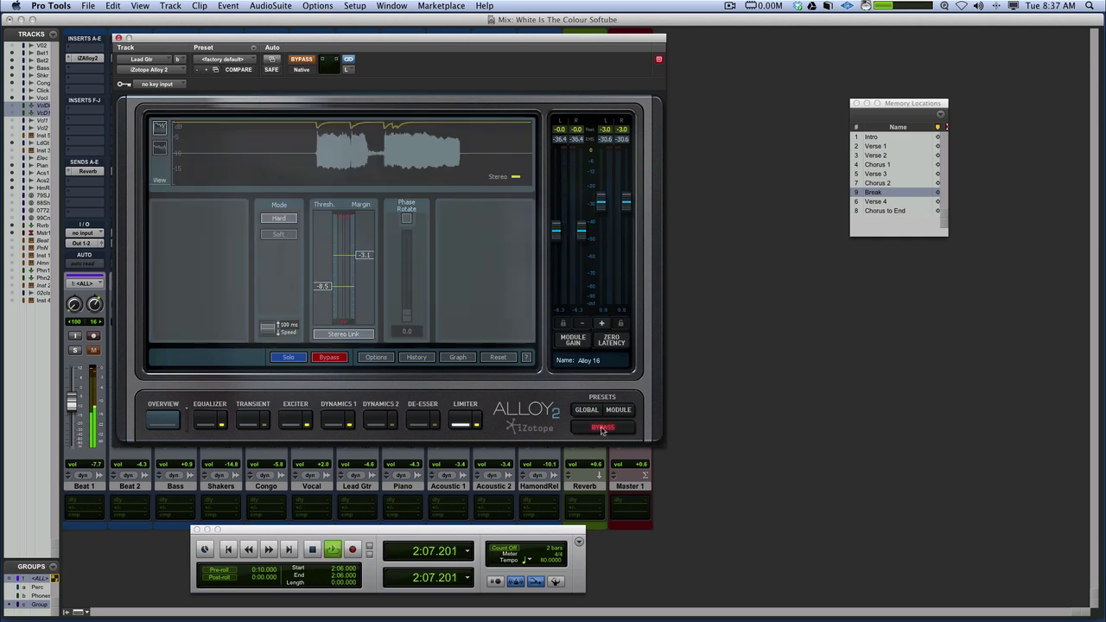
left_click(602, 428)
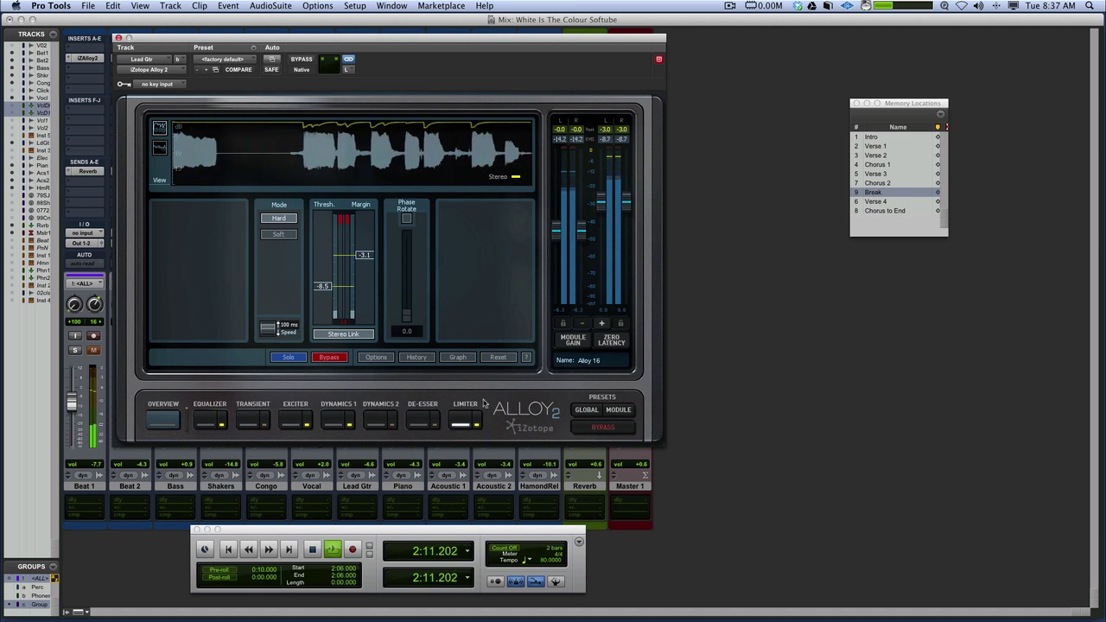
key("space")
Show Alloy 2's Equalizer module and look through the filter types available for band 1
left_click(206, 421)
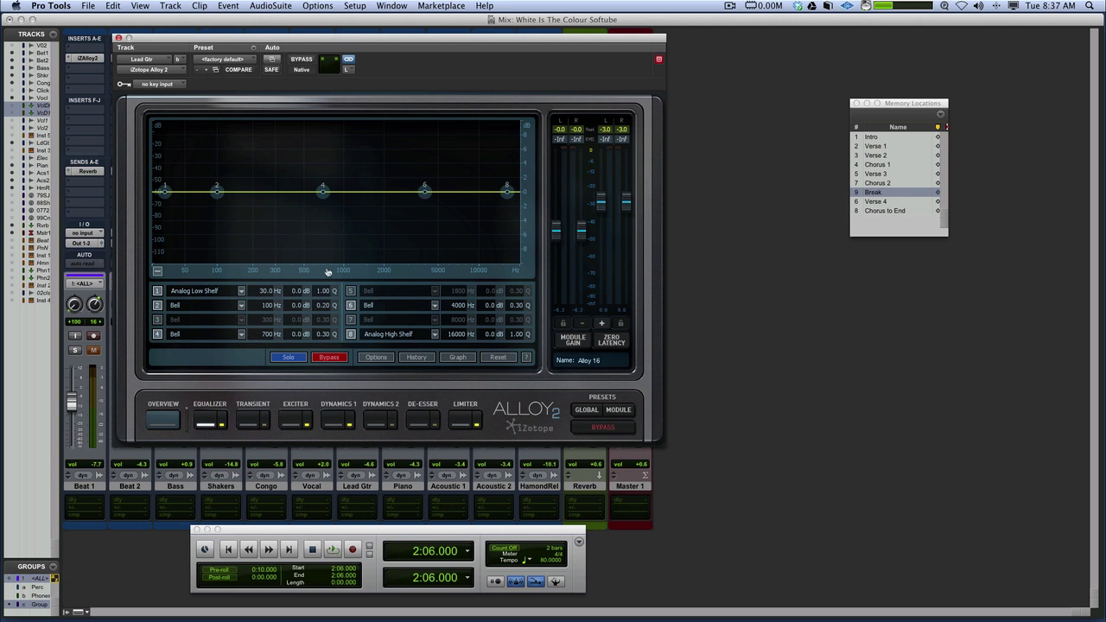
left_click(204, 295)
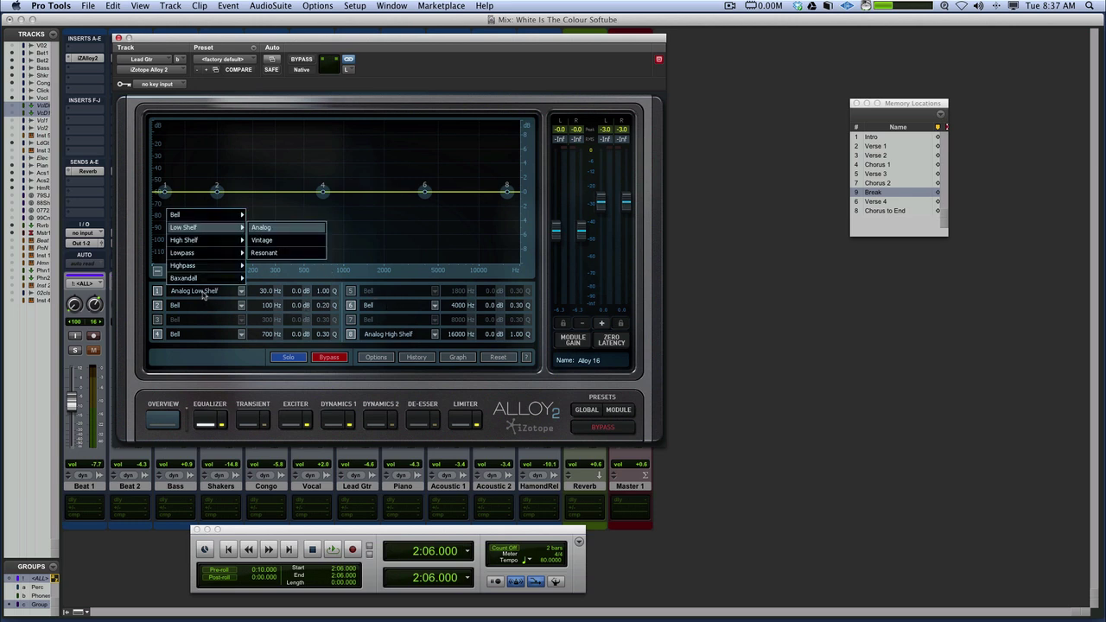
mouse_move(214, 217)
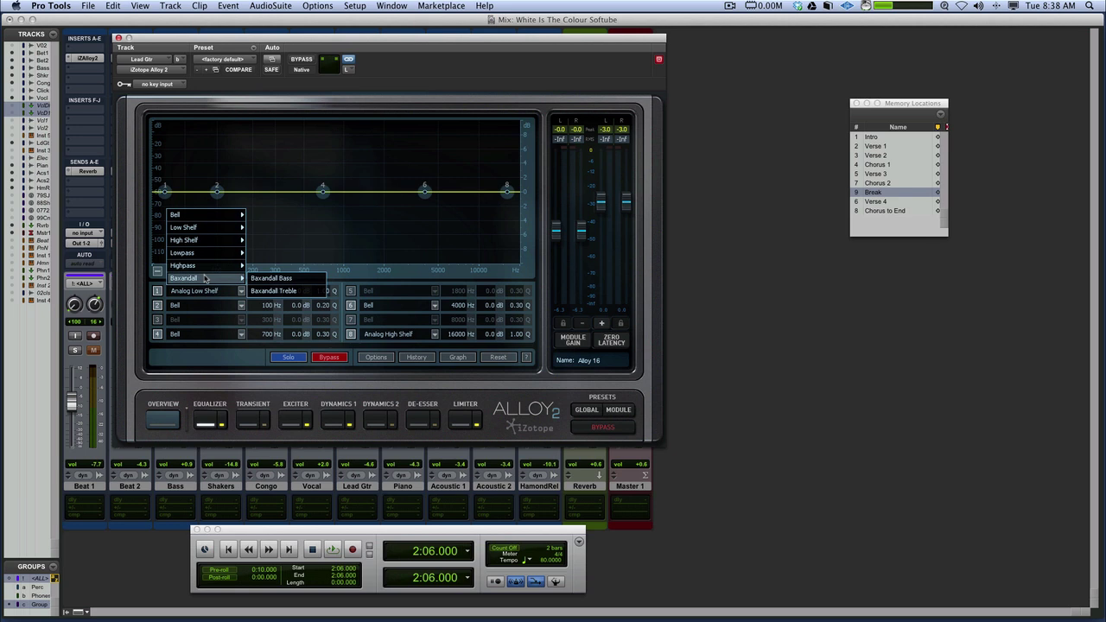
left_click(240, 153)
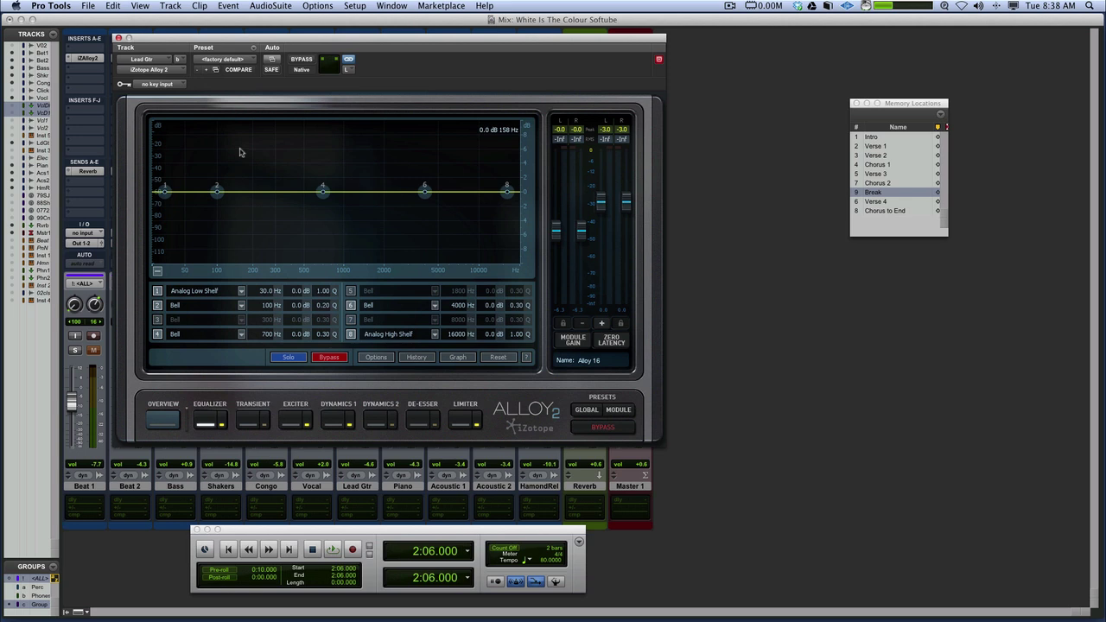
Change Equalizer band 1 to the HP Flat highpass filter and set its cutoff to 134 Hz during playback
left_click(166, 192)
left_click(210, 291)
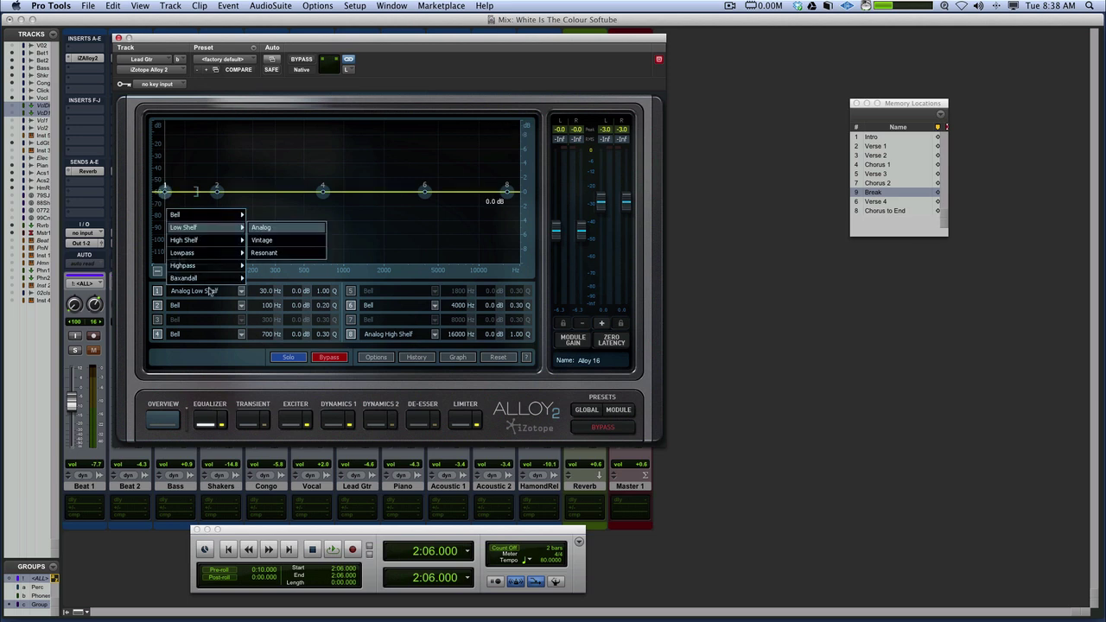
mouse_move(219, 267)
left_click(260, 265)
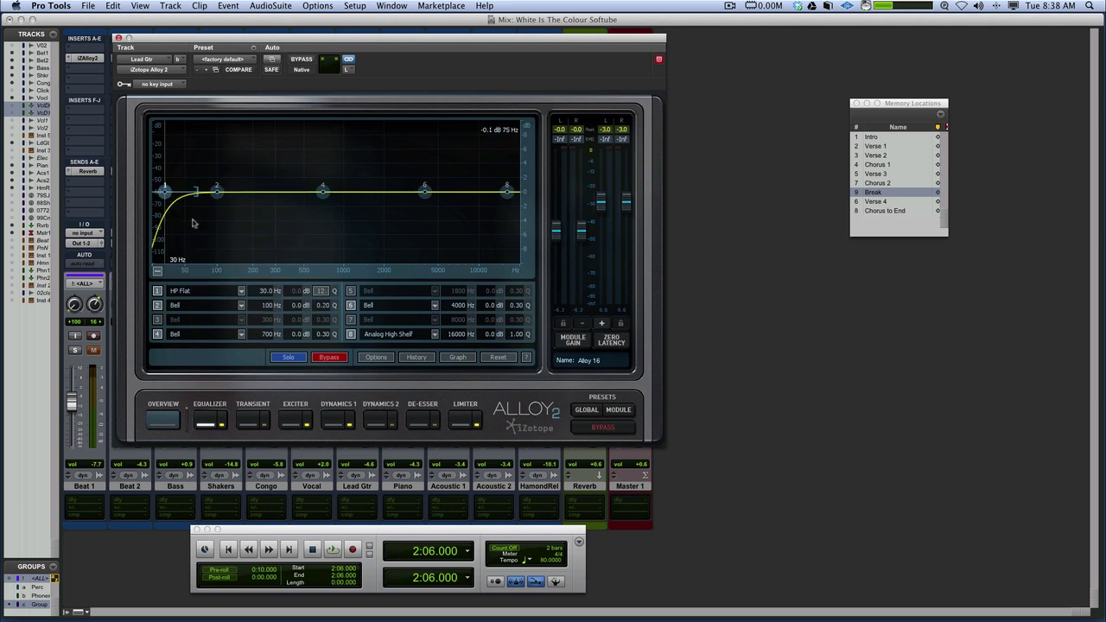
key("space")
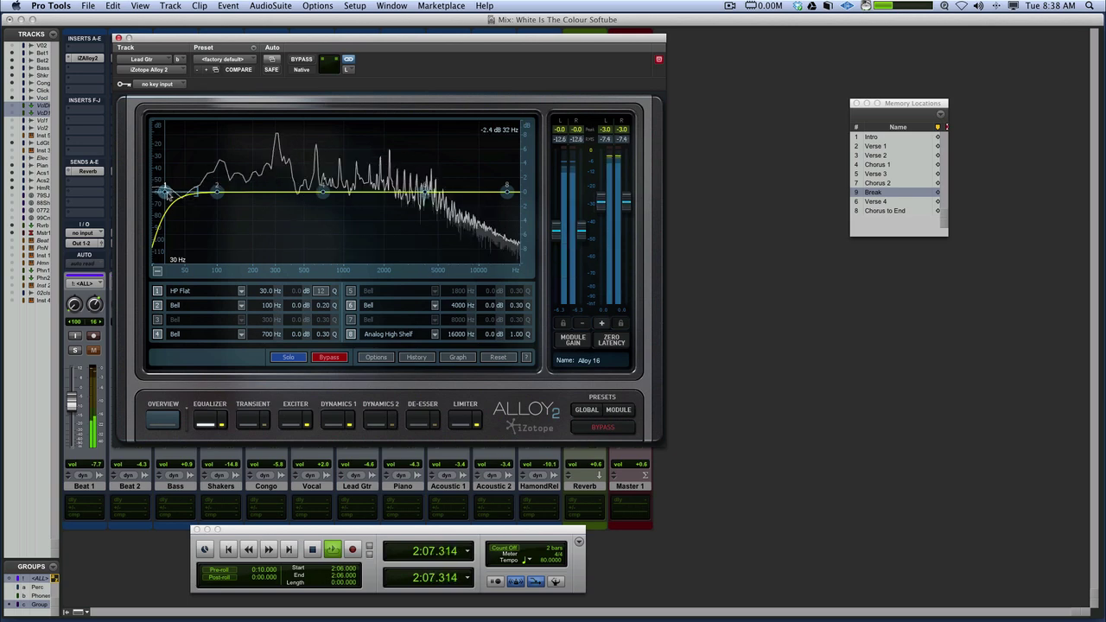
left_click_drag(165, 192, 231, 192)
key("space")
key("space")
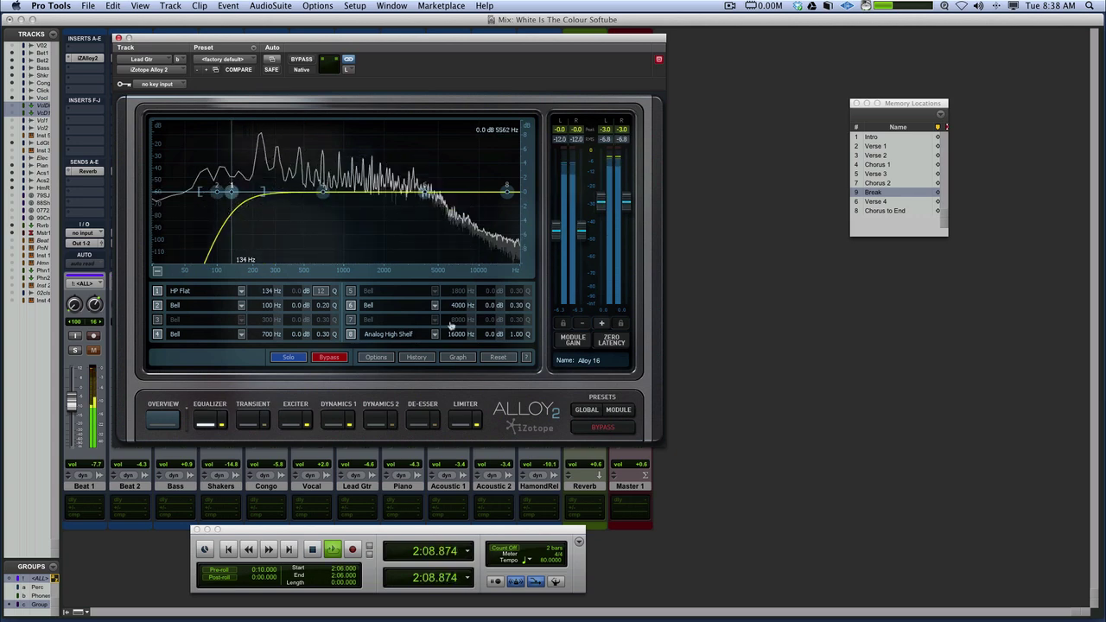
Compare the highpass-filtered lead guitar with the bypassed Alloy 2 signal, and stop playback
key("space")
left_click(602, 428)
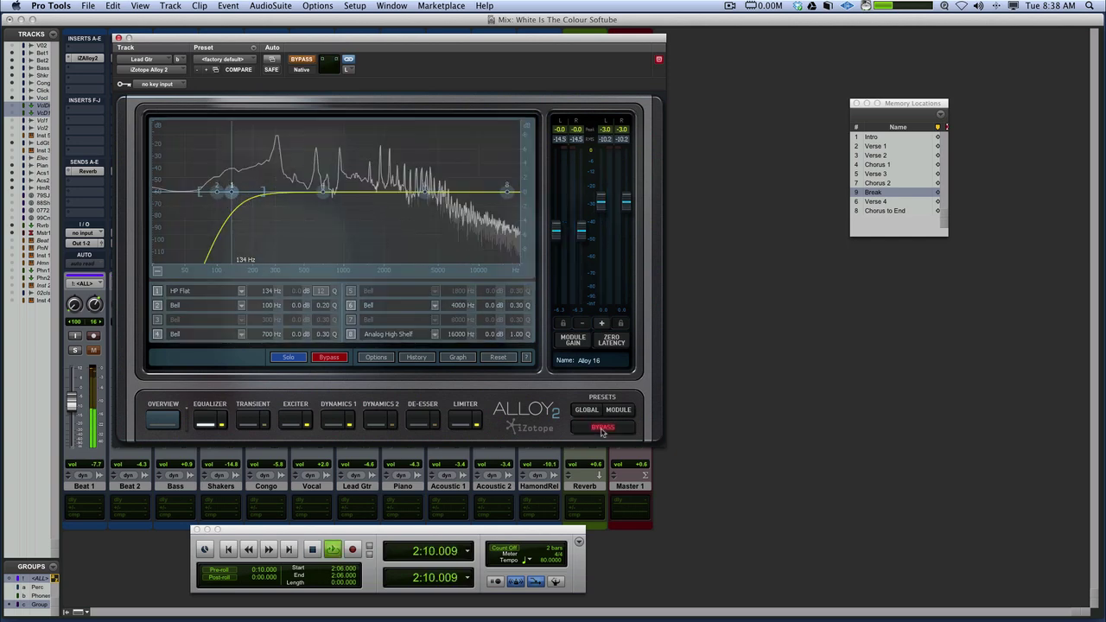
left_click(602, 428)
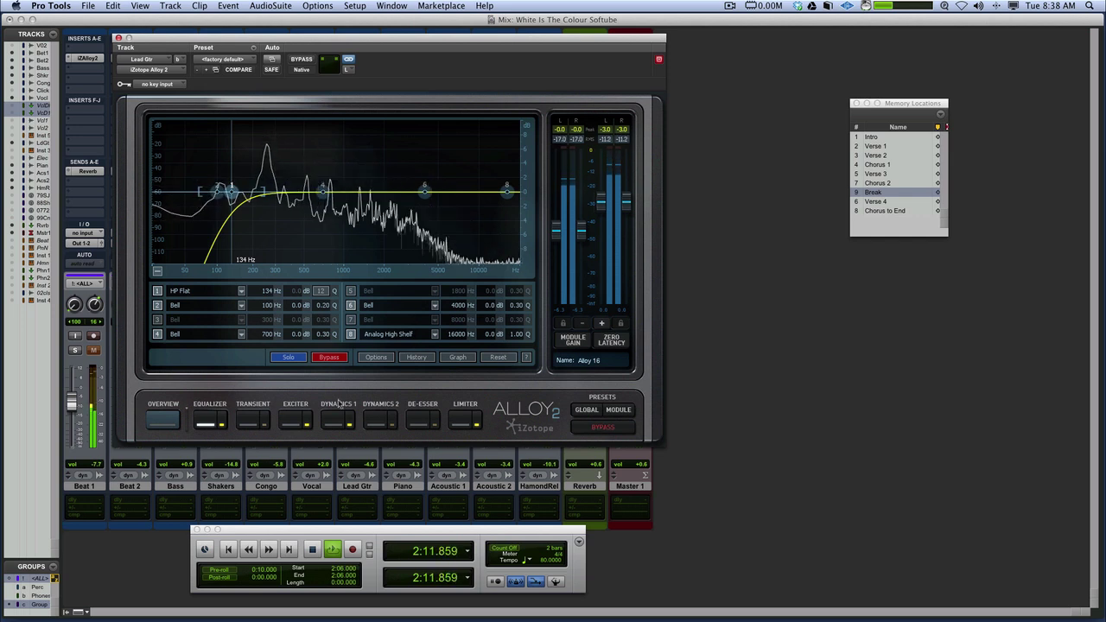
key("space")
Return to the Exciter module and shift the blend up near Tube, slightly towards Tape, while the lead guitar plays
left_click(294, 414)
key("space")
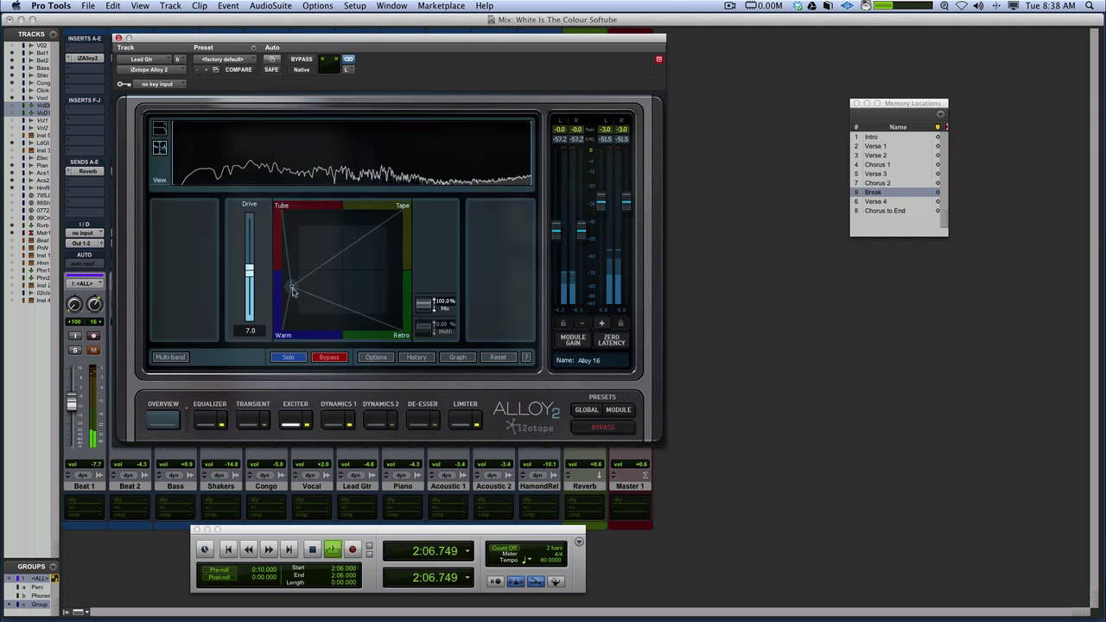
left_click_drag(292, 291, 318, 225)
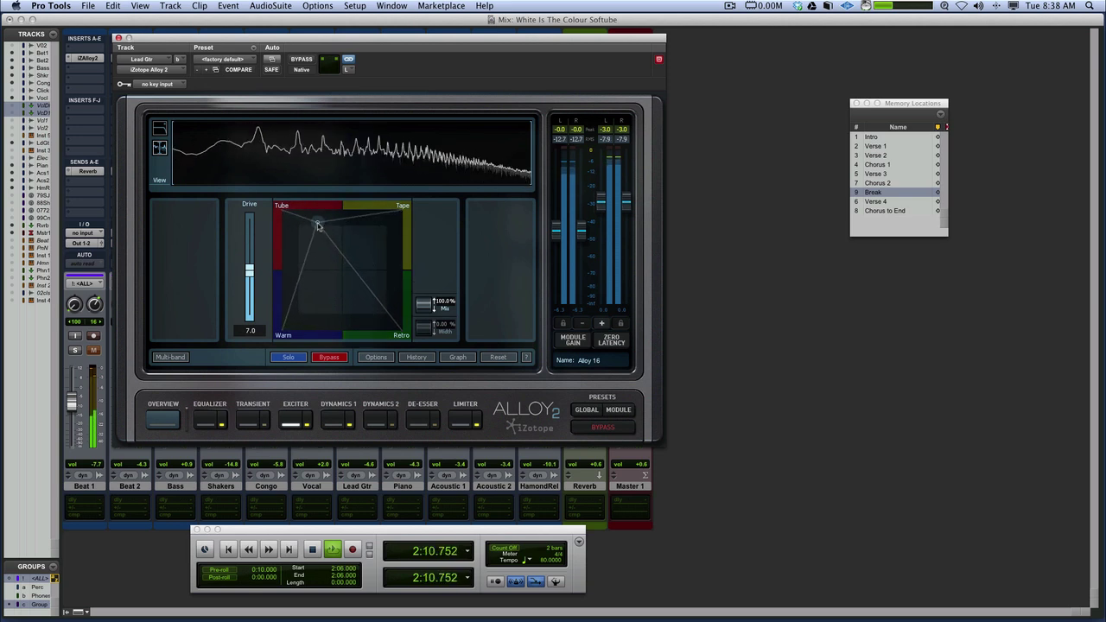
key("space")
Compare the new Exciter blend with the bypassed signal on the soloed lead guitar, and stop playback
key("space")
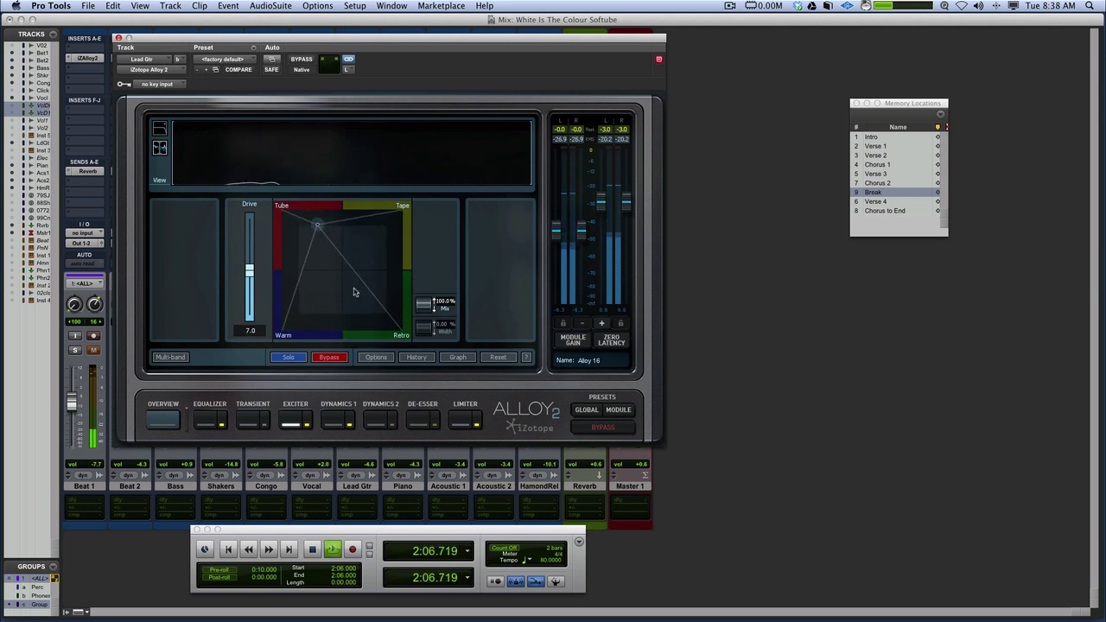
left_click(596, 429)
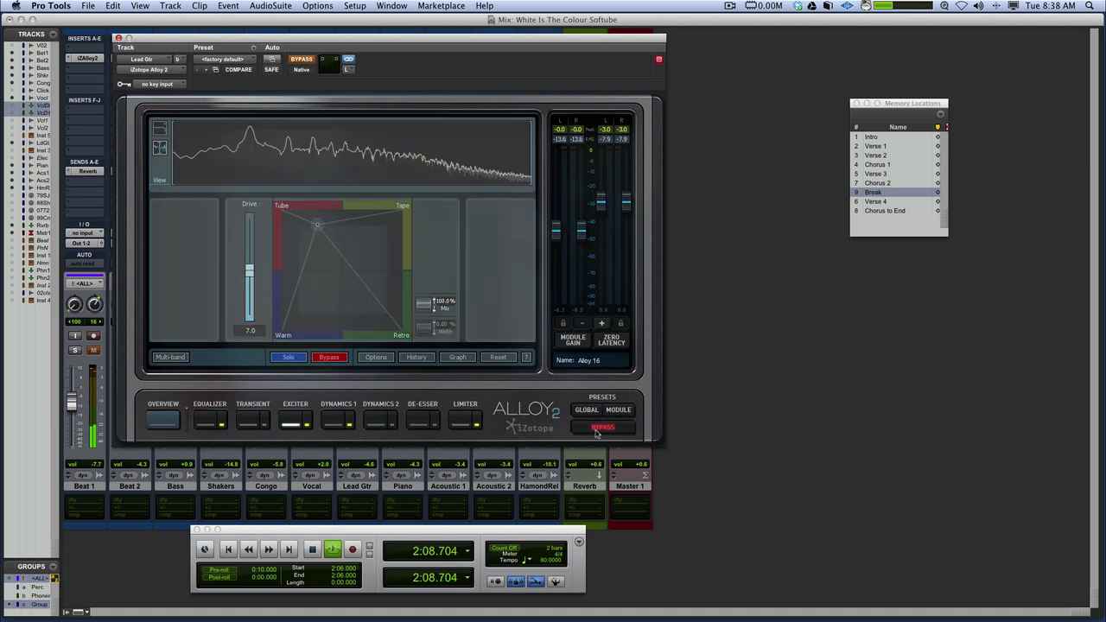
left_click(596, 430)
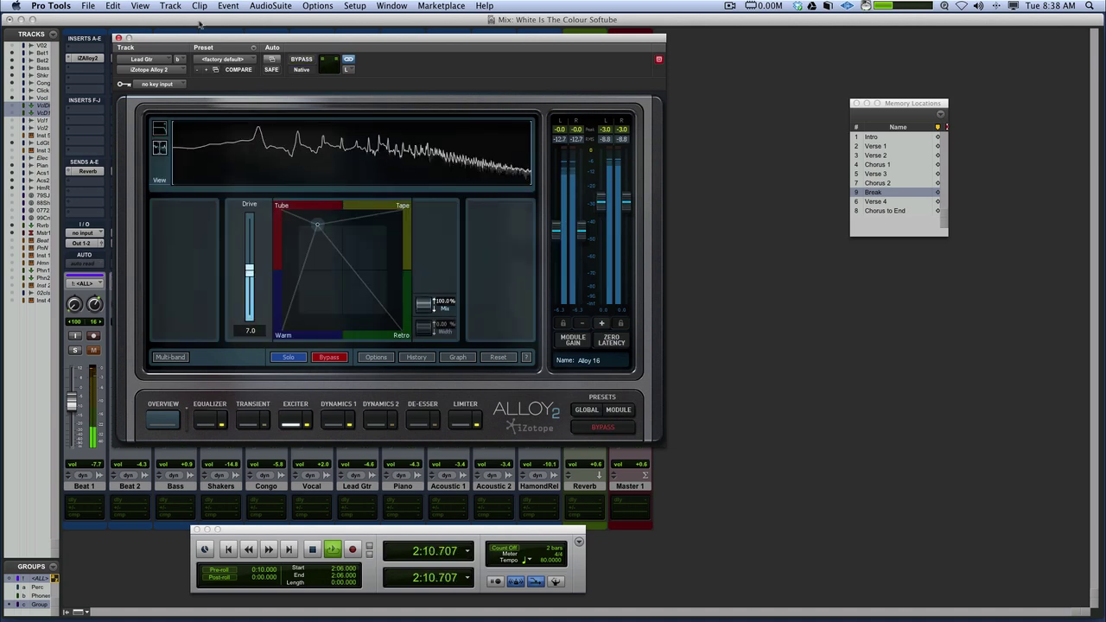
key("space")
Unsolo the Lead Gtr track, reopen its Alloy 2 and compare the processed and bypassed guitar in the full mix
left_click(119, 38)
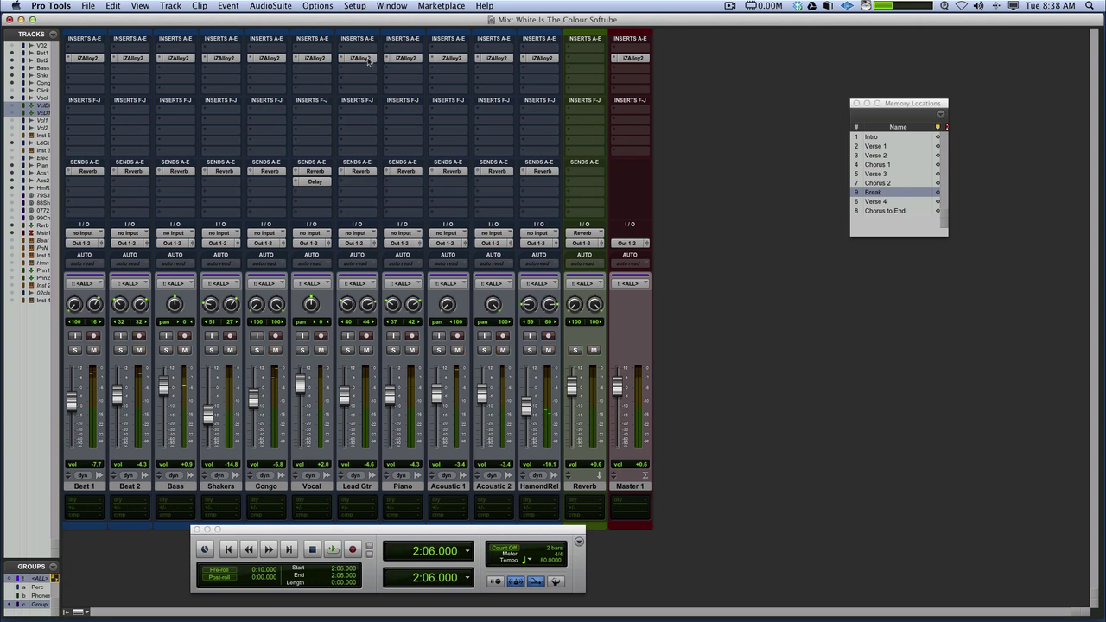
left_click(368, 59)
key("space")
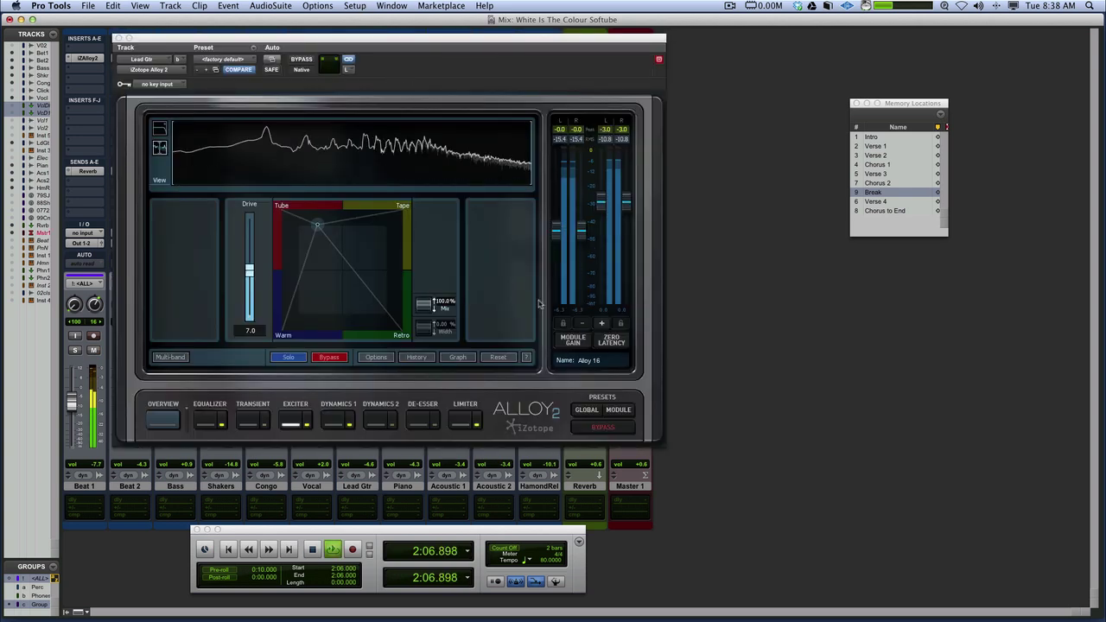
left_click(592, 429)
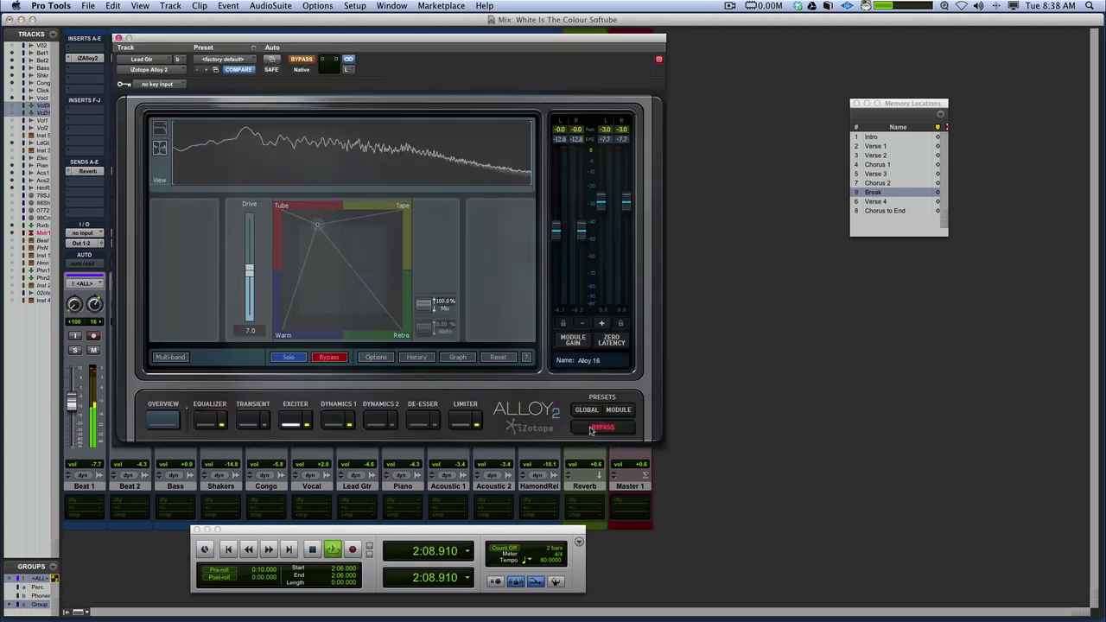
left_click(591, 430)
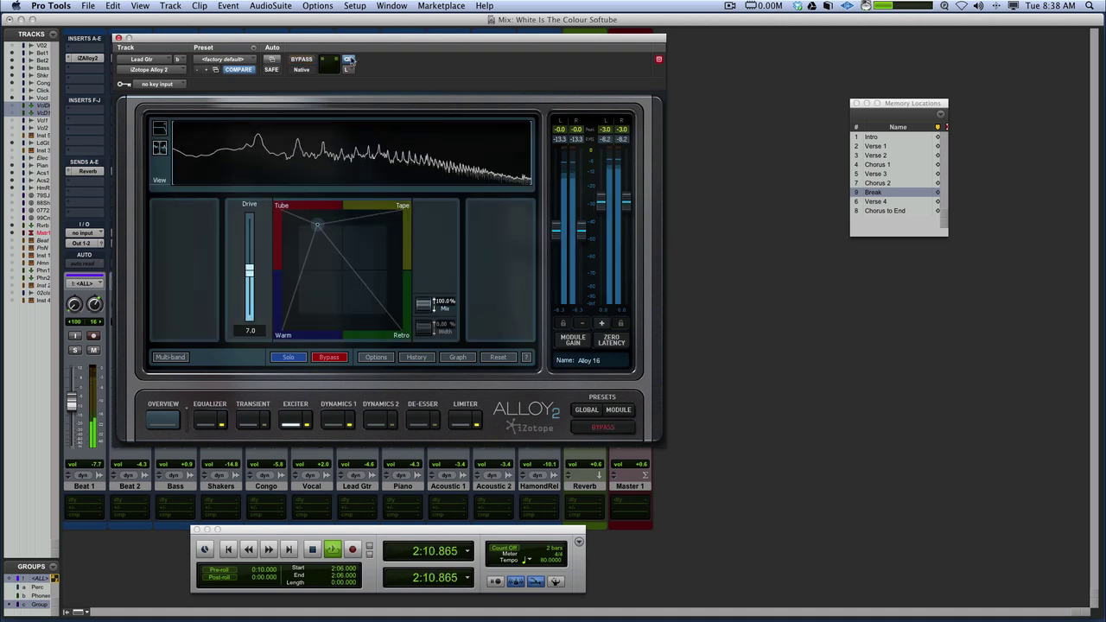
Suspend the ALL group, lower the Lead Gtr fader to -9.8 dB during playback, and close its Alloy 2 before stopping
left_click_drag(285, 39, 635, 53)
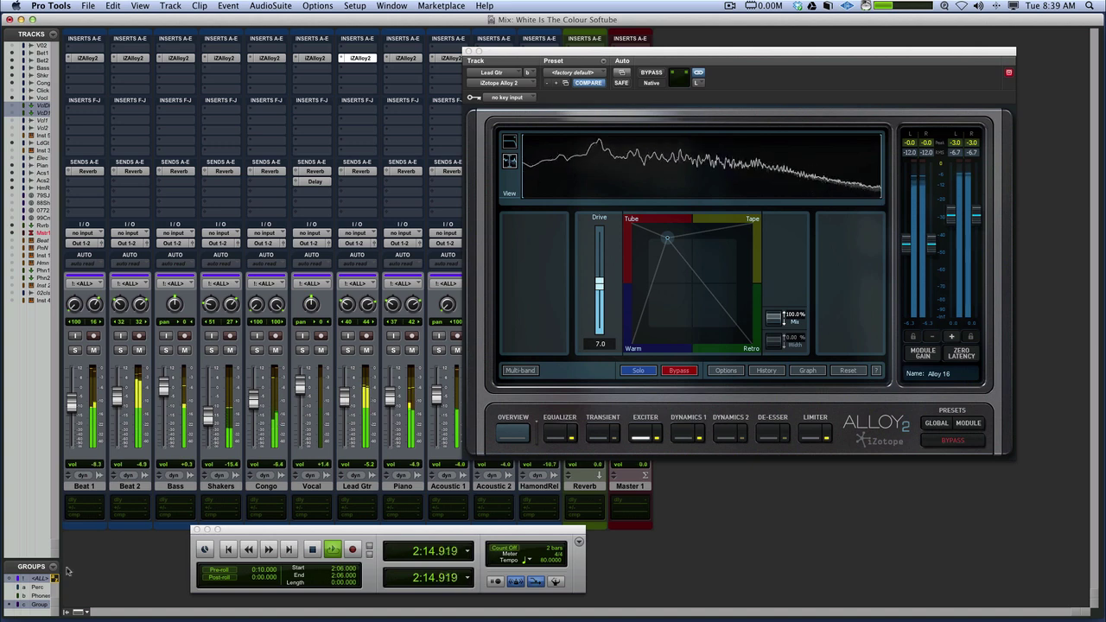
left_click(38, 577)
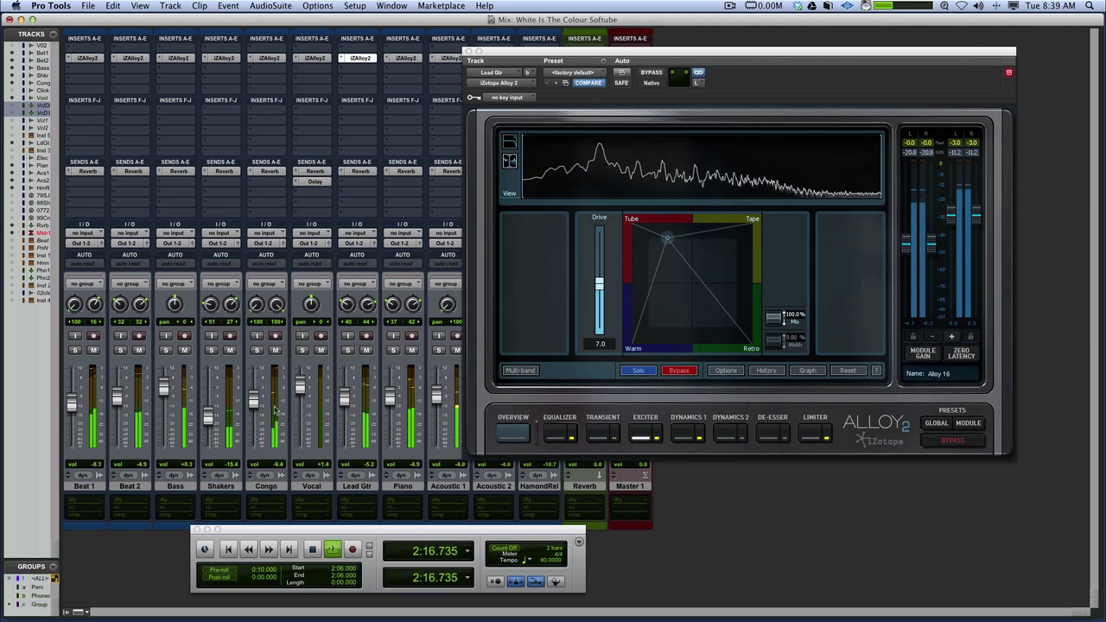
key("space")
key("space")
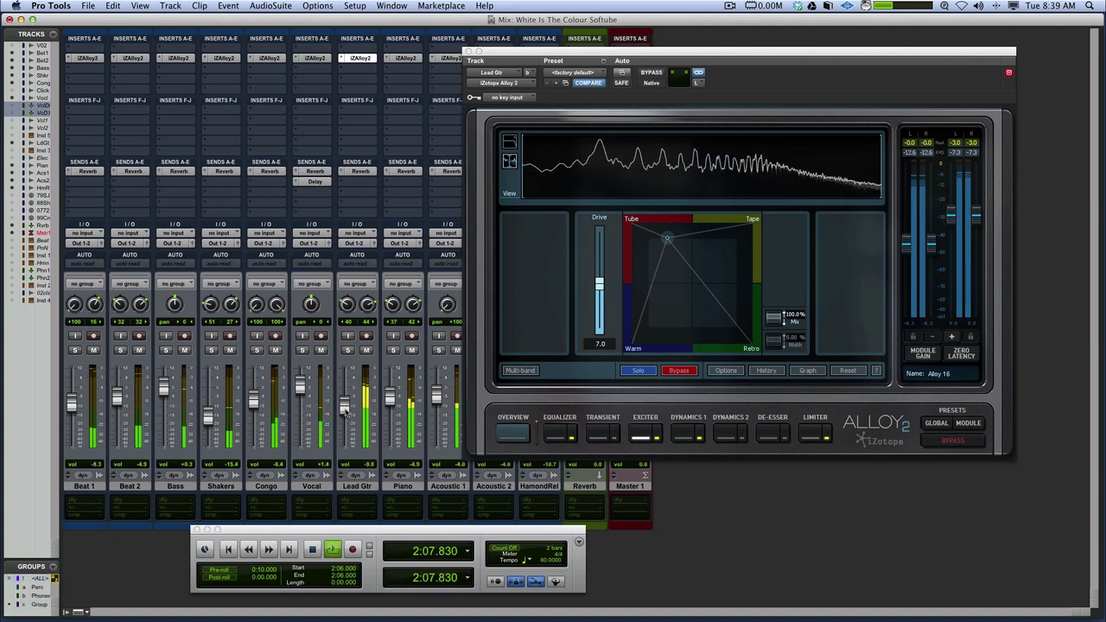
left_click(469, 51)
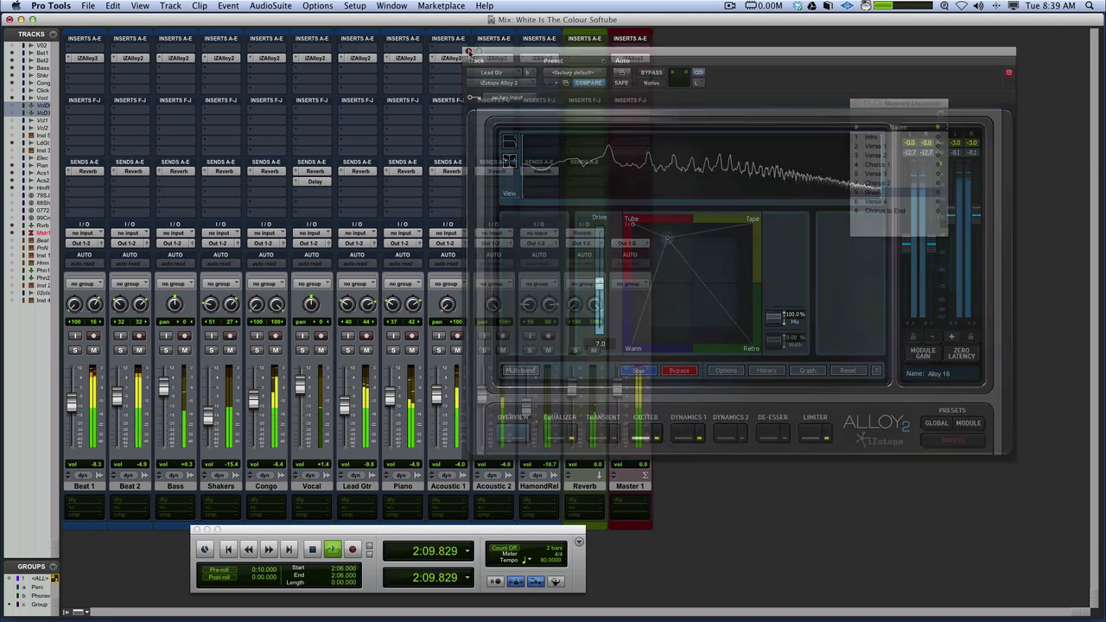
key("super+5")
key("space")
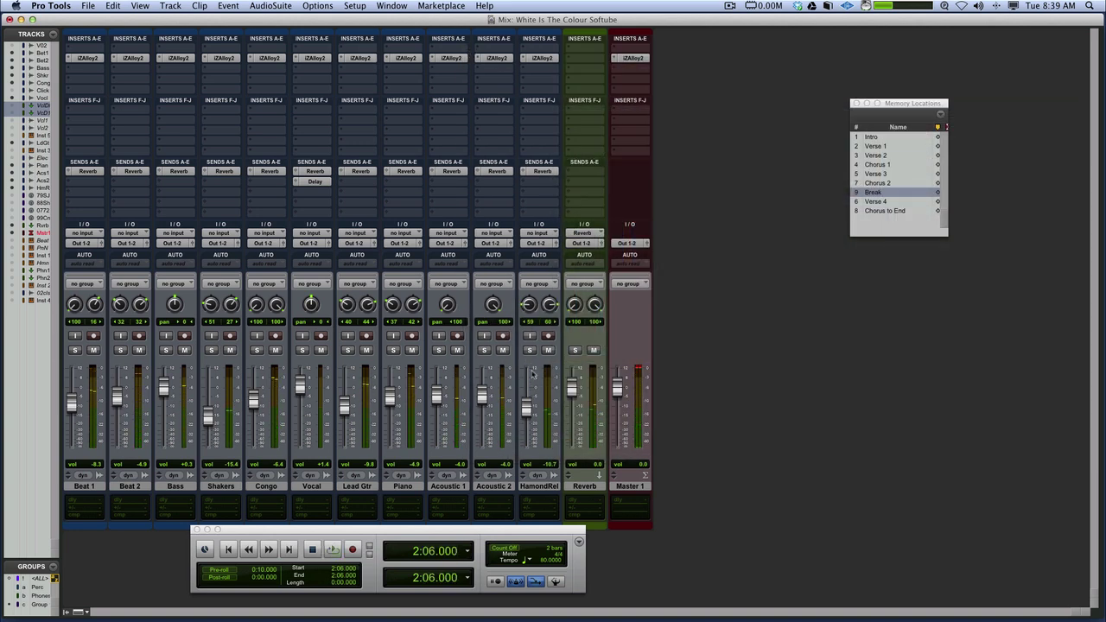
Solo the HamondRel track and recall memory location 4, Chorus 1
left_click(529, 350)
key("KP_Decimal")
key("KP_4")
key("KP_Decimal")
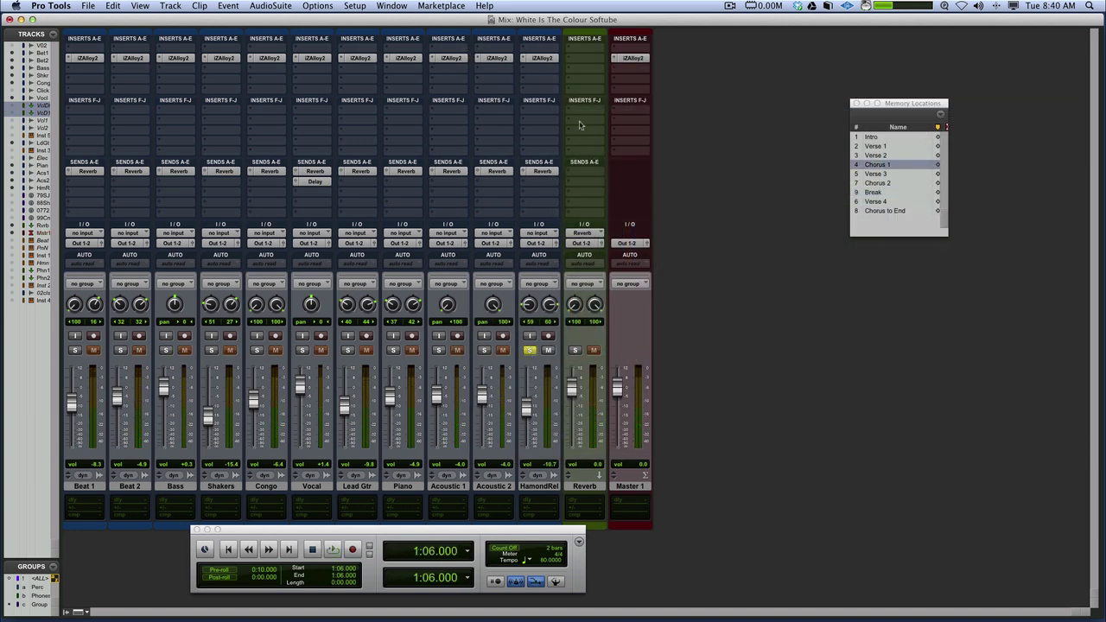
Enable the multi-band Exciter in HamondRel's Alloy 2 and set the upper crossover to about 2.16 kHz
left_click(537, 57)
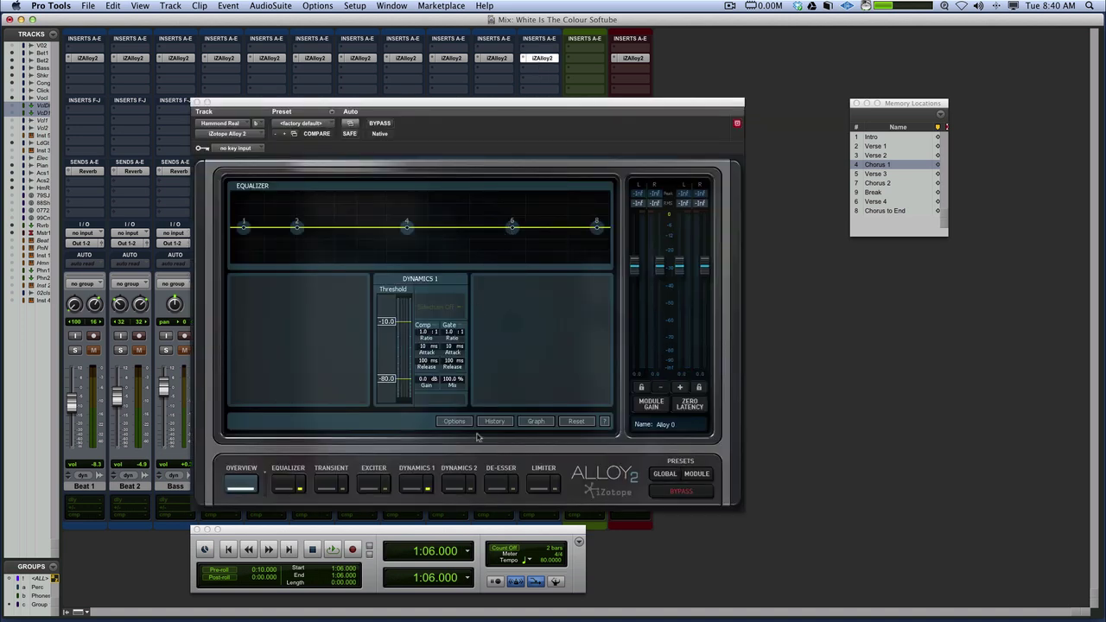
left_click(374, 484)
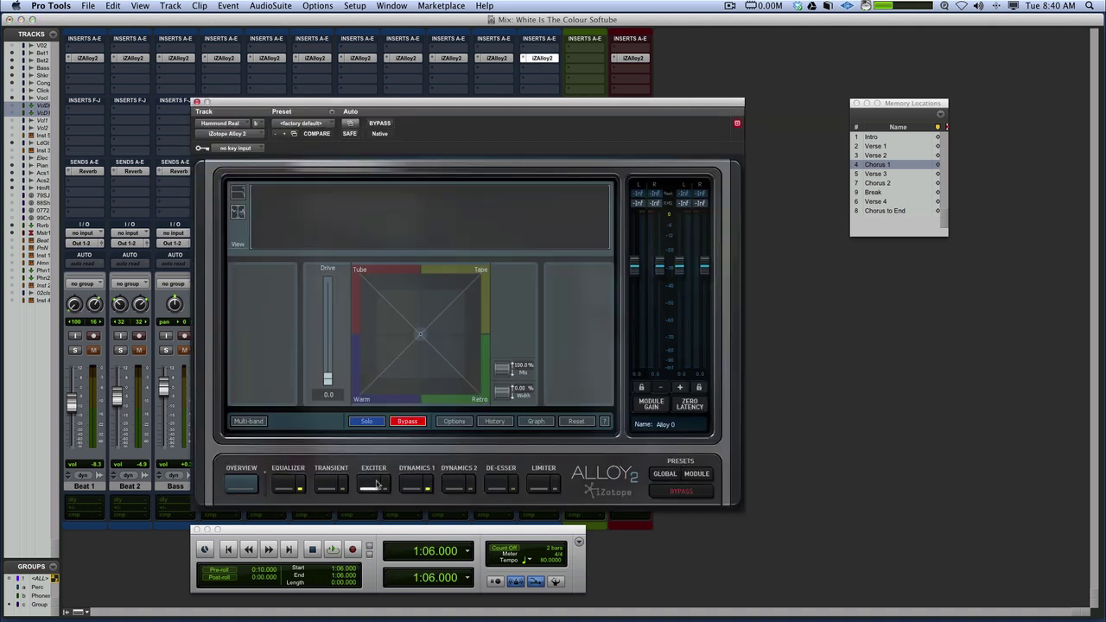
left_click(404, 422)
left_click(249, 421)
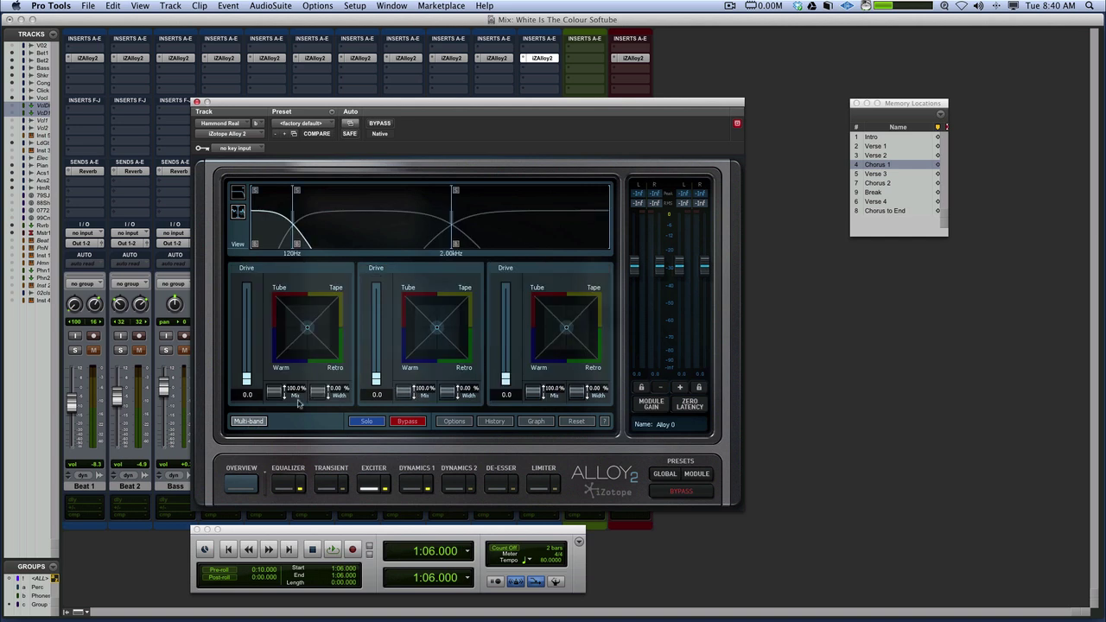
left_click_drag(500, 103, 490, 51)
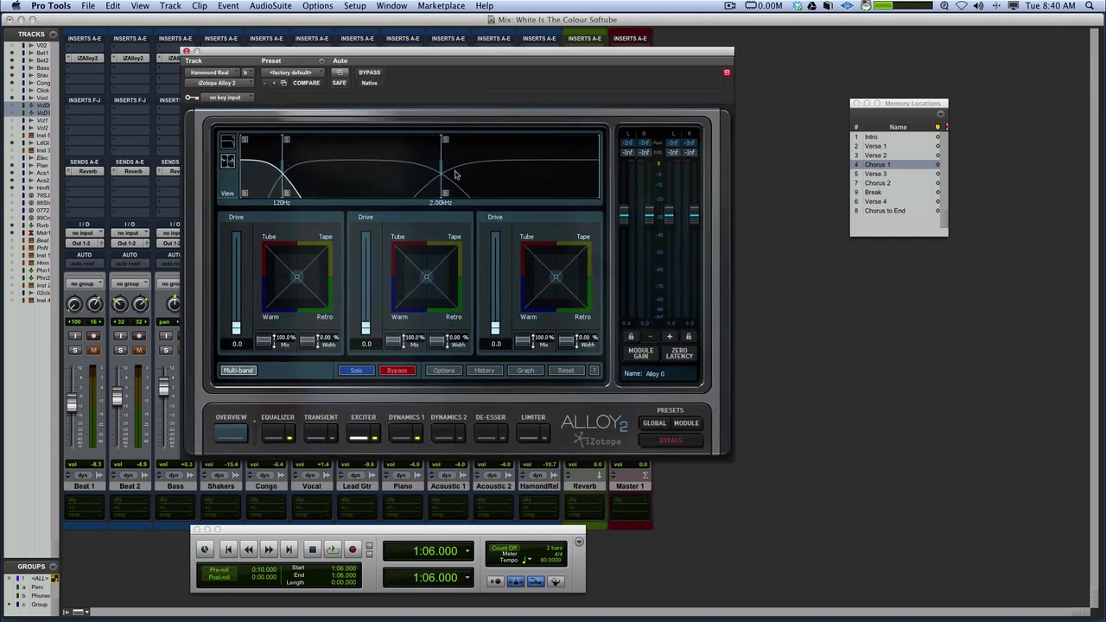
left_click_drag(441, 166, 450, 168)
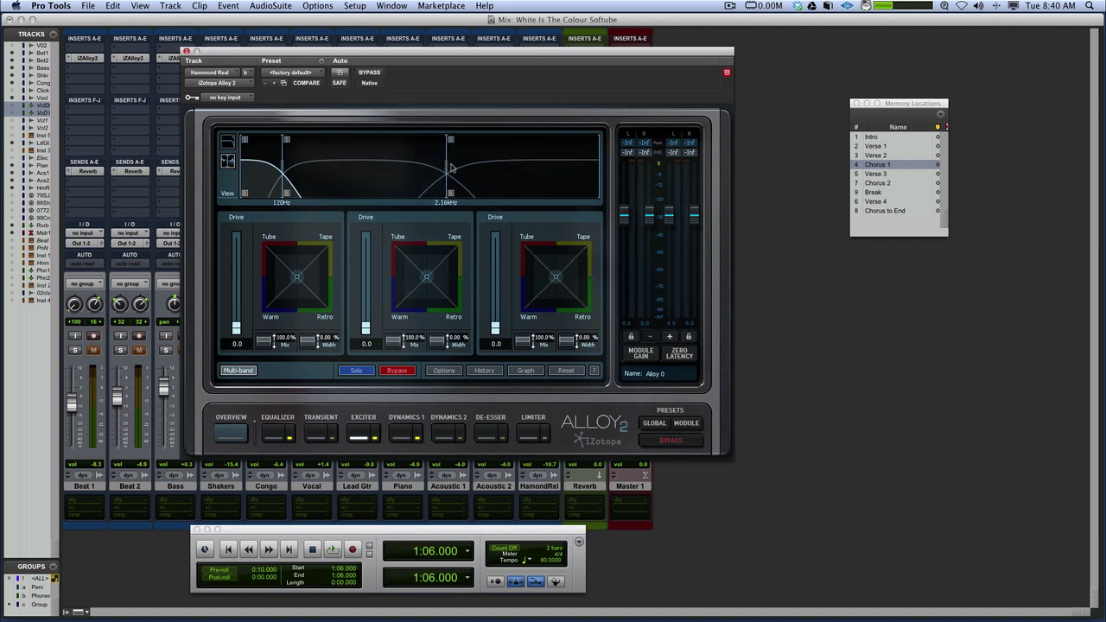
During playback, drive the Exciter's high band to 6.8 blended towards Retro and the middle band to 8.4 blended towards Tube
key("space")
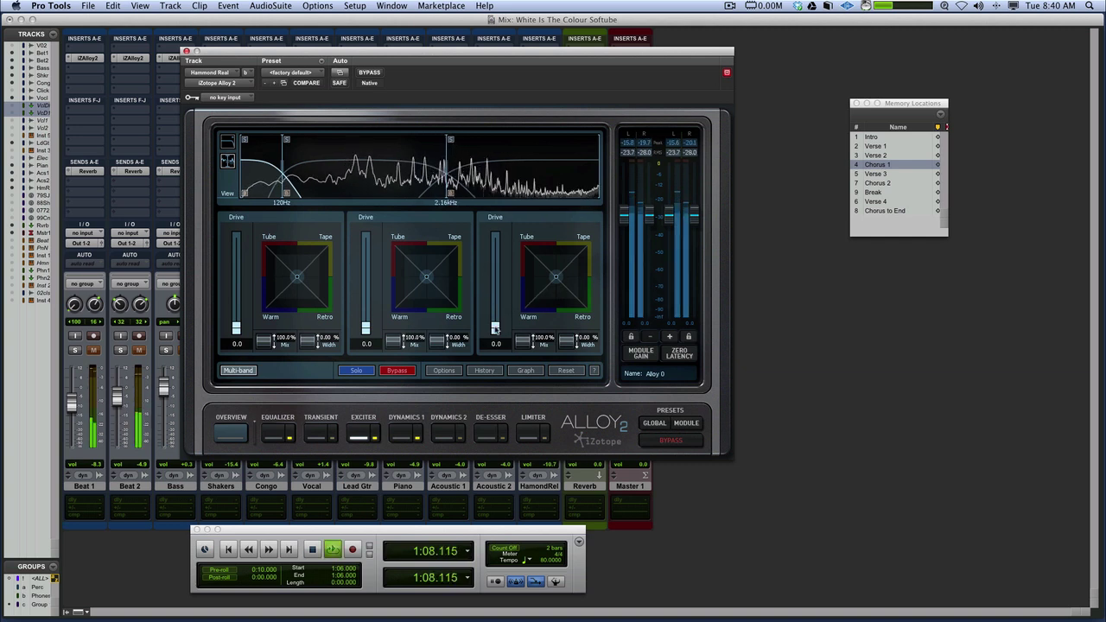
left_click_drag(496, 326, 563, 292)
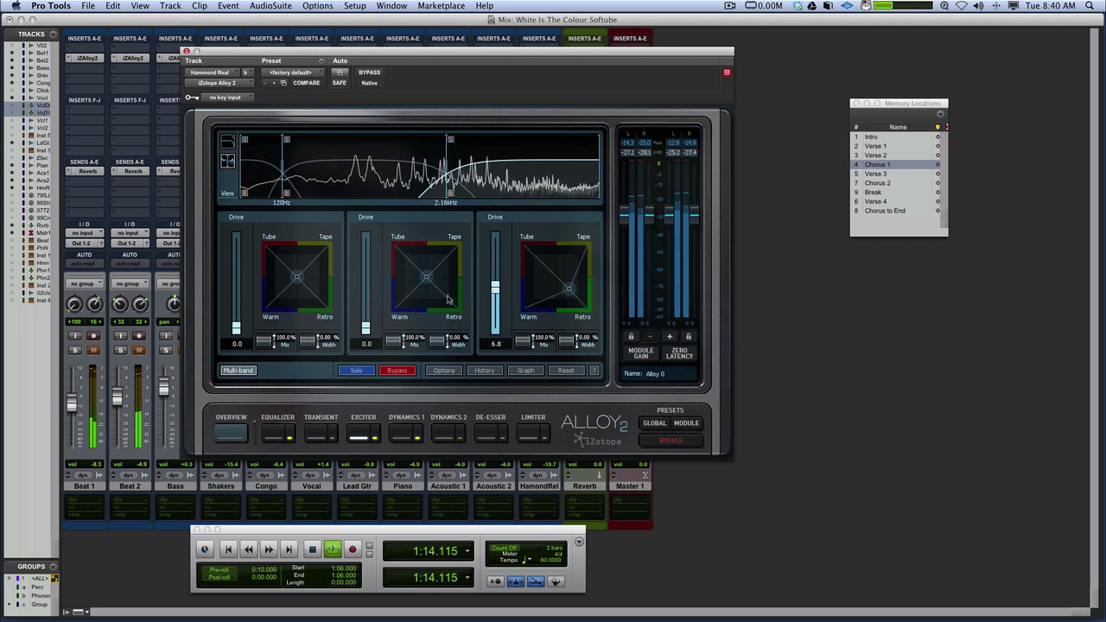
left_click_drag(365, 335, 365, 299)
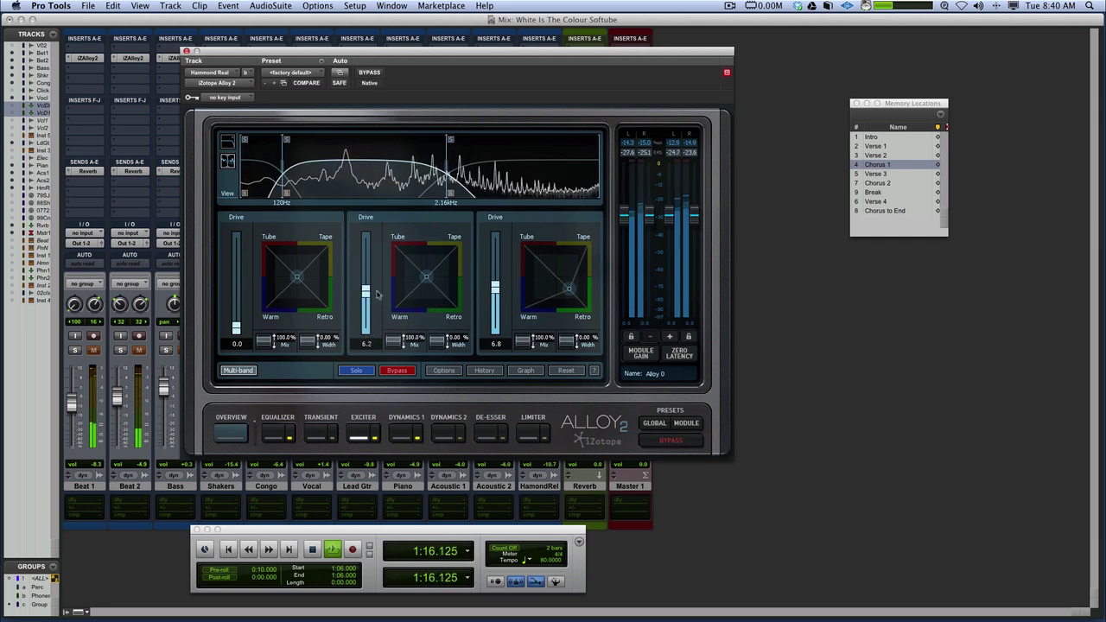
left_click_drag(426, 276, 406, 261)
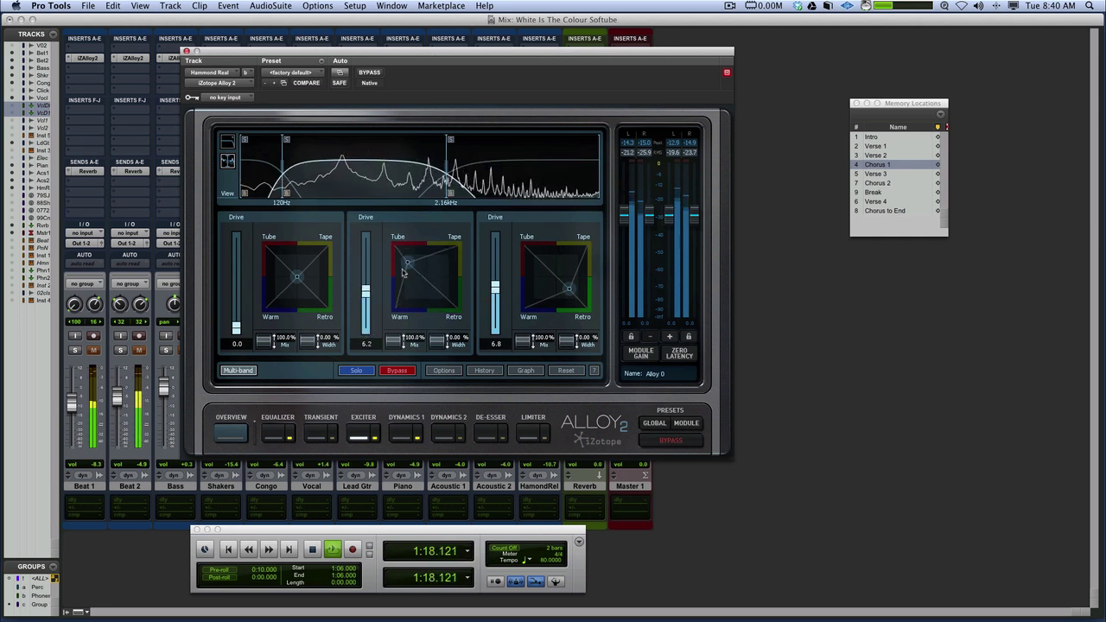
left_click_drag(369, 296, 369, 282)
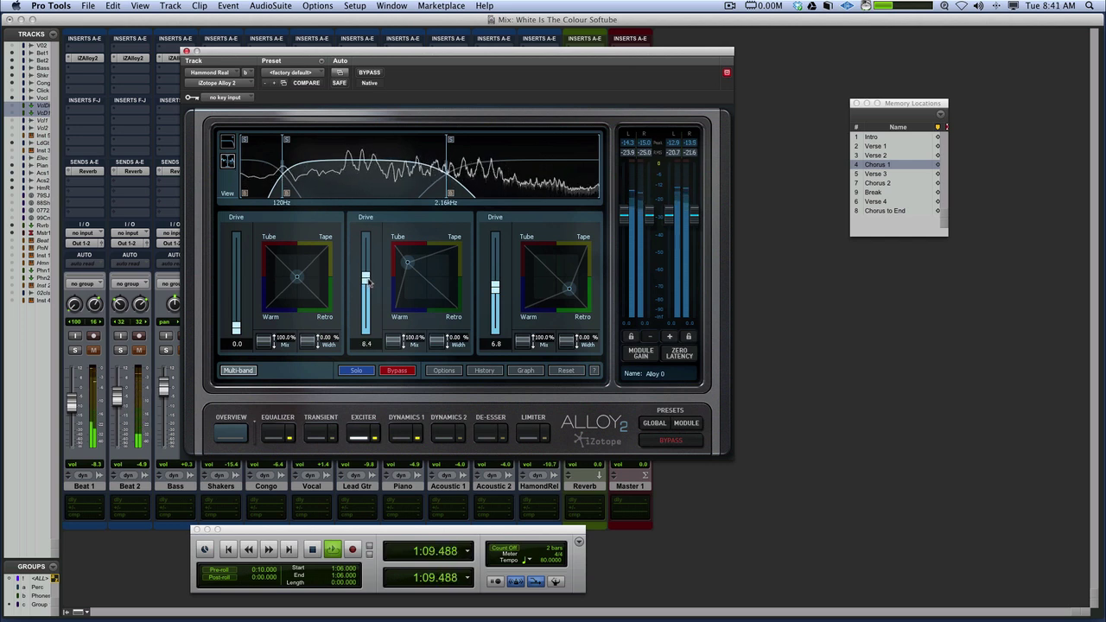
key("space")
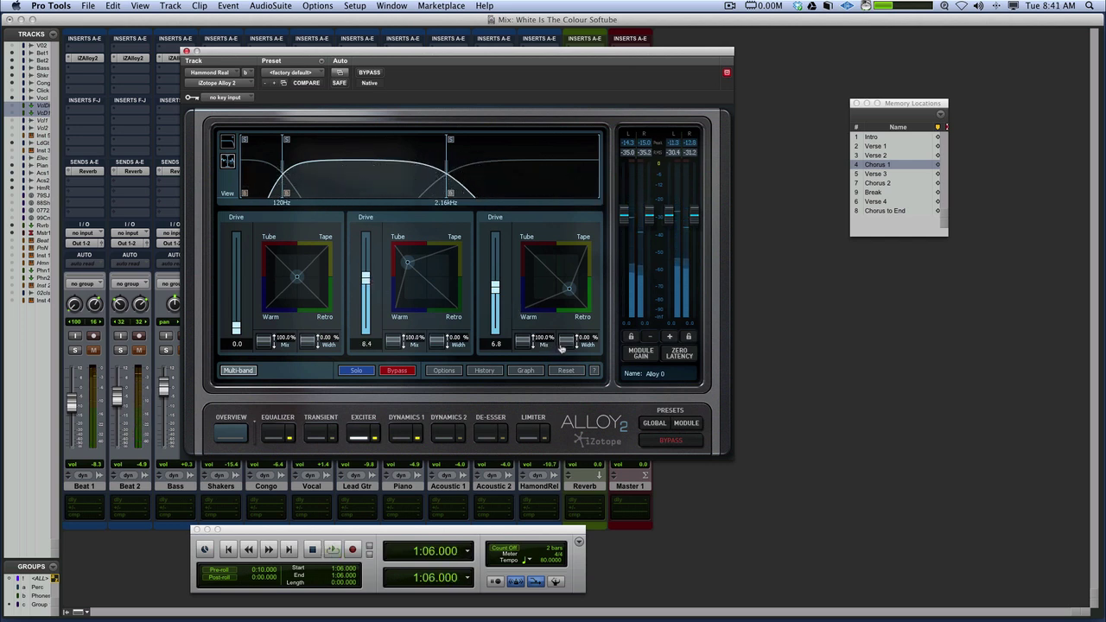
Widen the Exciter's high band and set the middle band's width to 91%, compare against bypass, then stop and close Alloy 2
key("space")
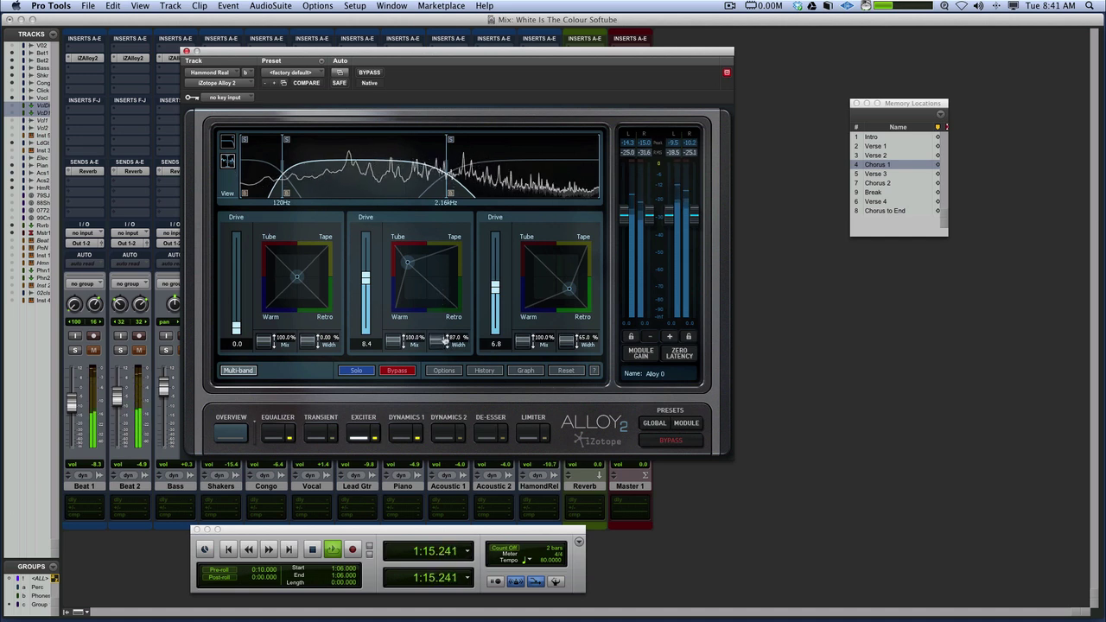
left_click(684, 442)
left_click(684, 443)
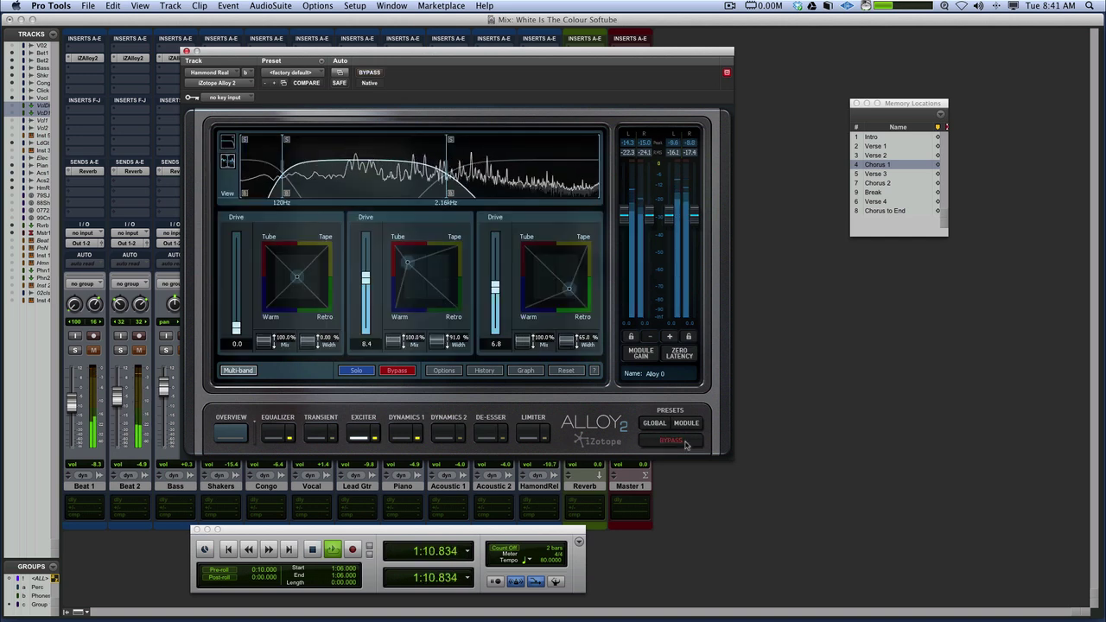
key("space")
left_click(186, 52)
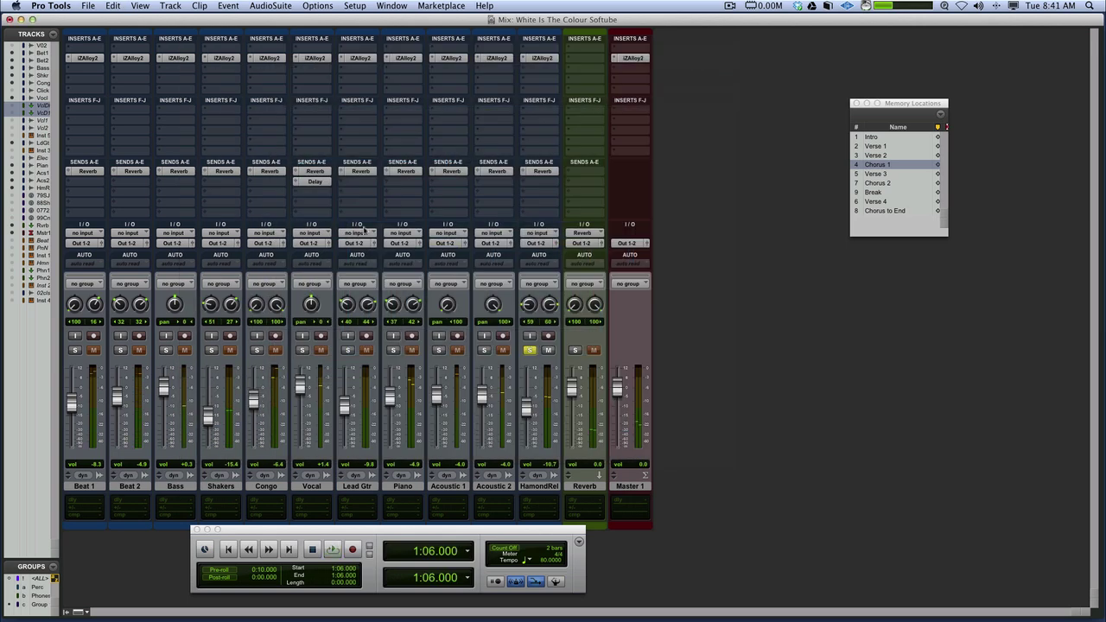
Unsolo HamondRel and raise its fader to -7.4 dB while the full mix plays
left_click(529, 350)
key("space")
left_click_drag(526, 406, 526, 400)
key("space")
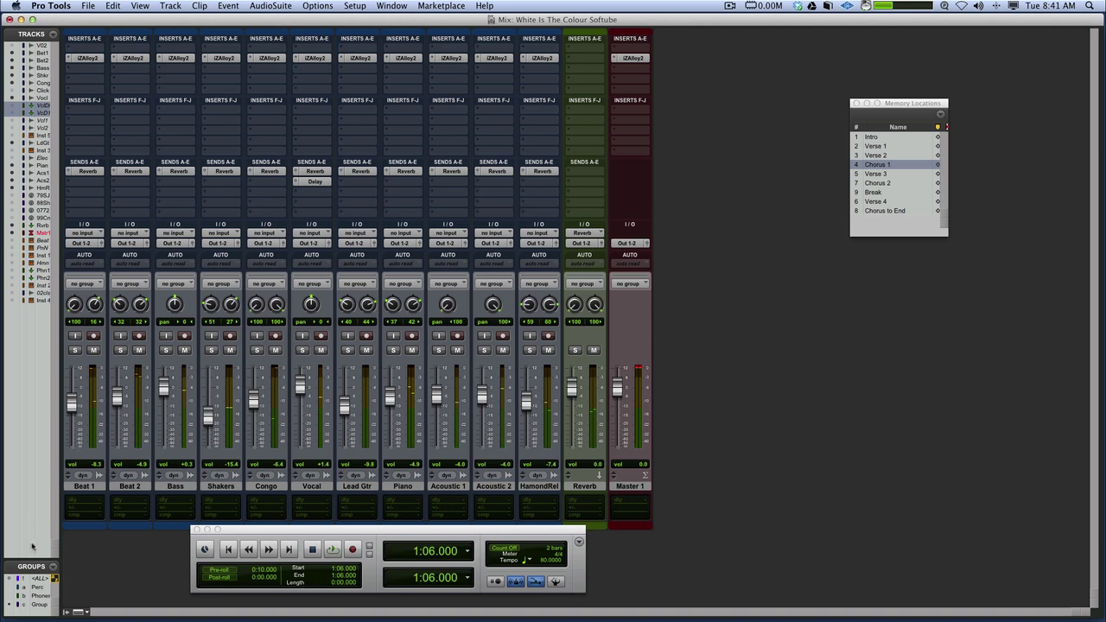
Reactivate the ALL group, lower all faders together by about 6.5 dB, and suspend the group again
left_click(41, 578)
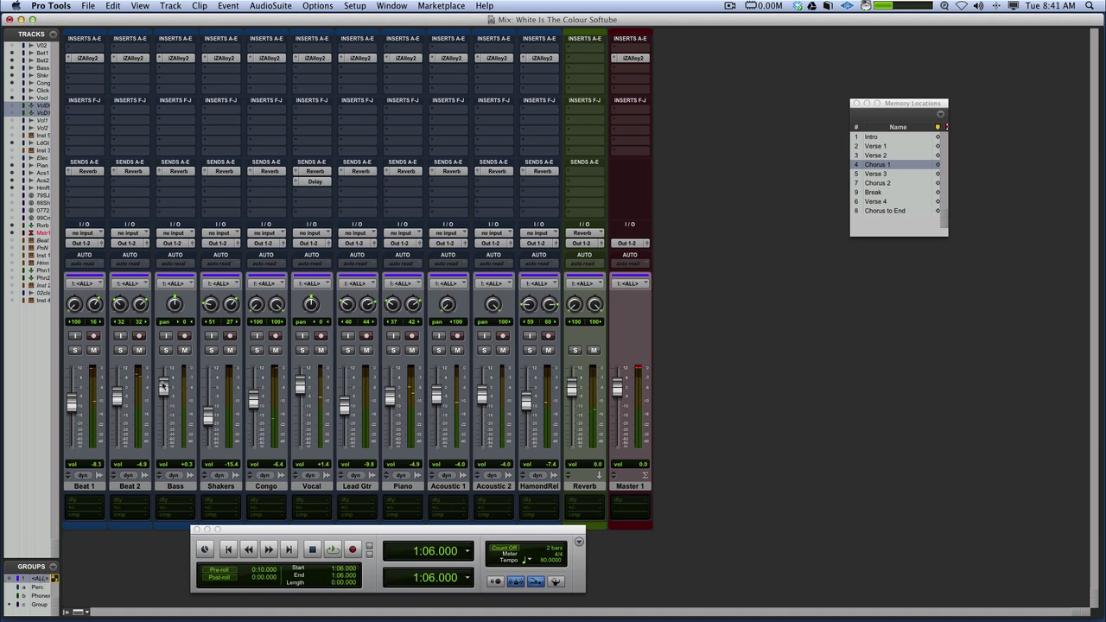
left_click_drag(162, 386, 163, 399)
left_click(45, 577)
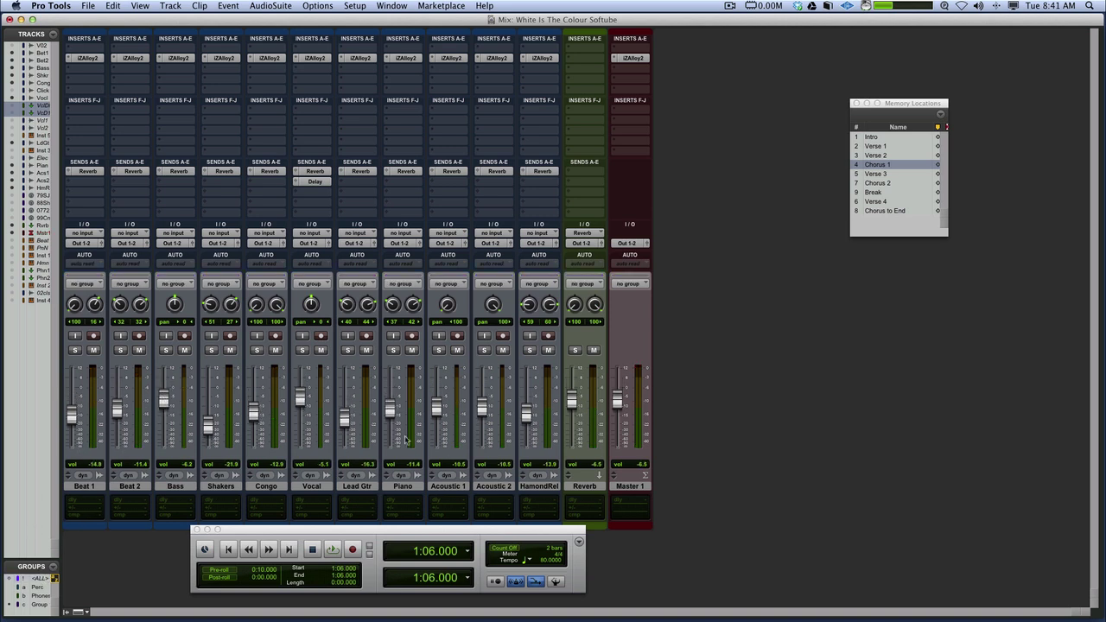
Rebalance the faders while the mix plays, setting Master 1 to -0.6 dB, HamondRel to -12.9 dB and Bass to -0.6 dB
key("space")
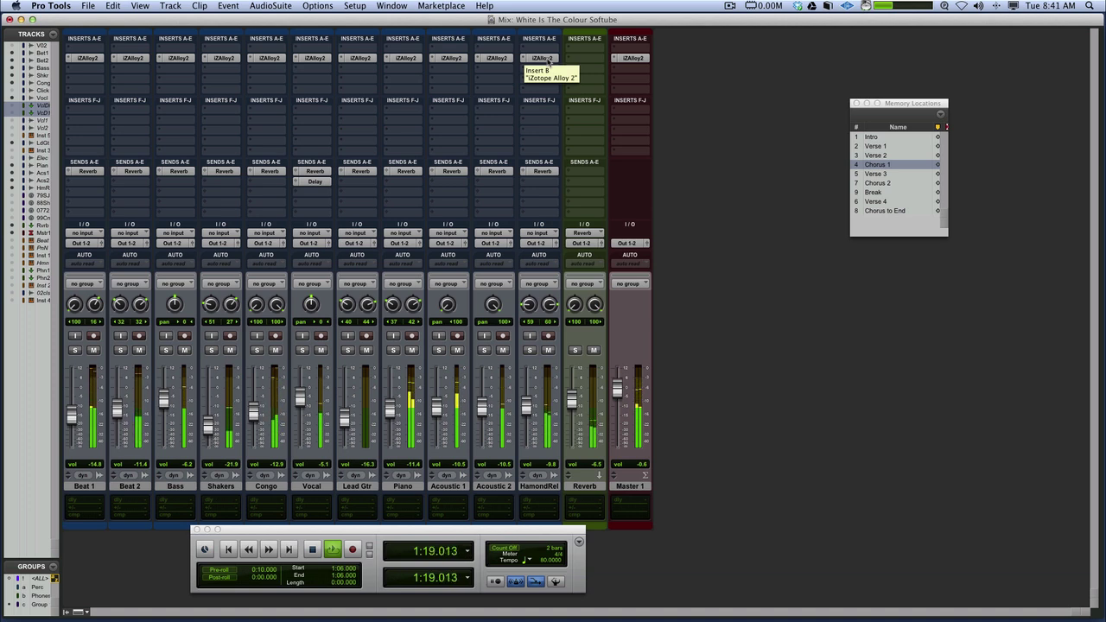
left_click_drag(526, 406, 524, 413)
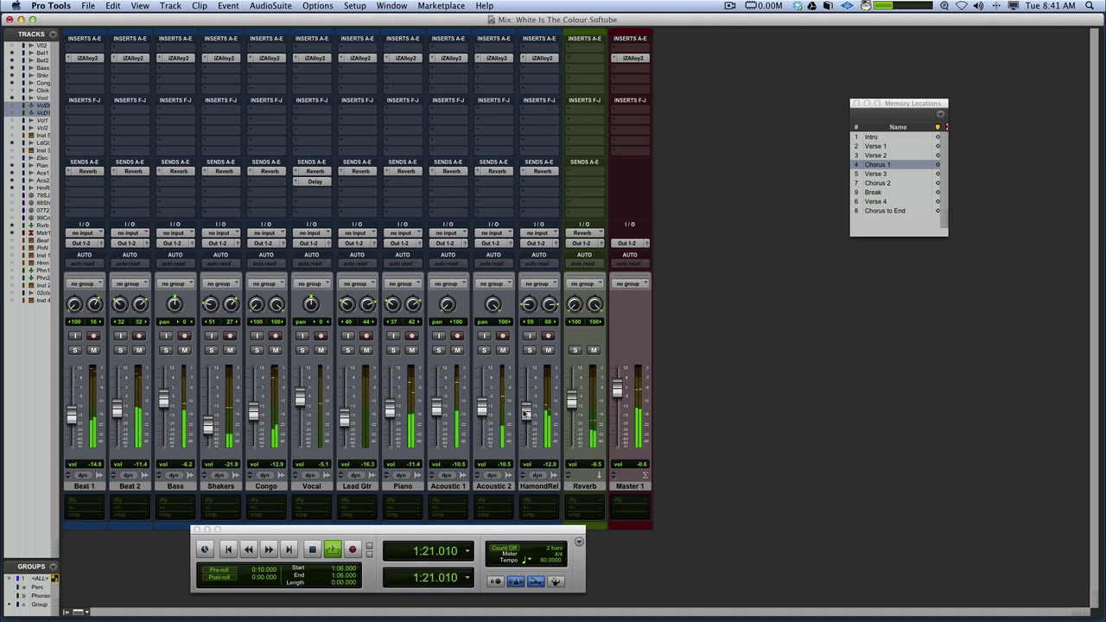
left_click_drag(164, 403, 162, 390)
key("space")
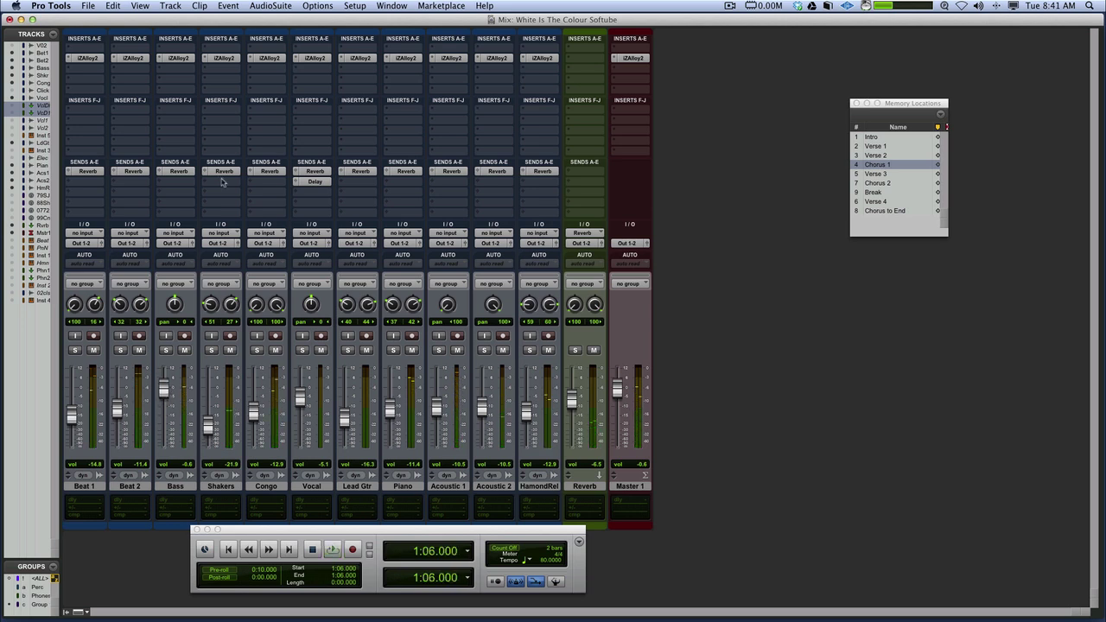
Open Alloy 2 on the Bass track, play it soloed and show its Equalizer module
left_click(177, 58)
key("space")
left_click(166, 350)
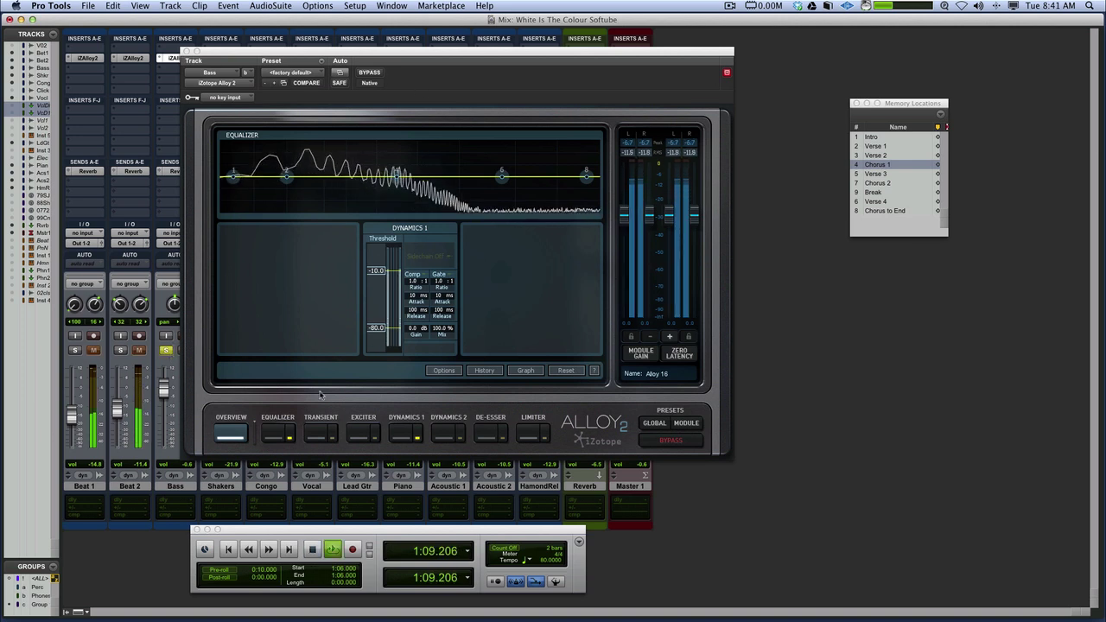
left_click(363, 156)
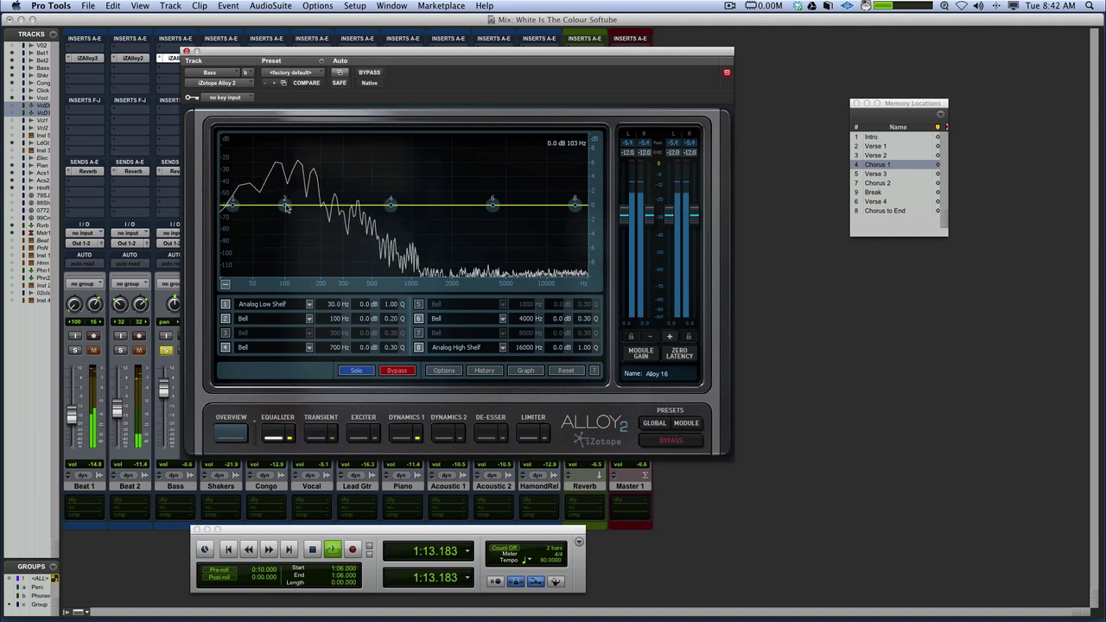
Boost EQ band 2 on the bass by 3.2 dB at 100 Hz with a bell of Q 0.56, and stop playback
left_click_drag(287, 207, 287, 193)
scroll(287, 194, "up", 5)
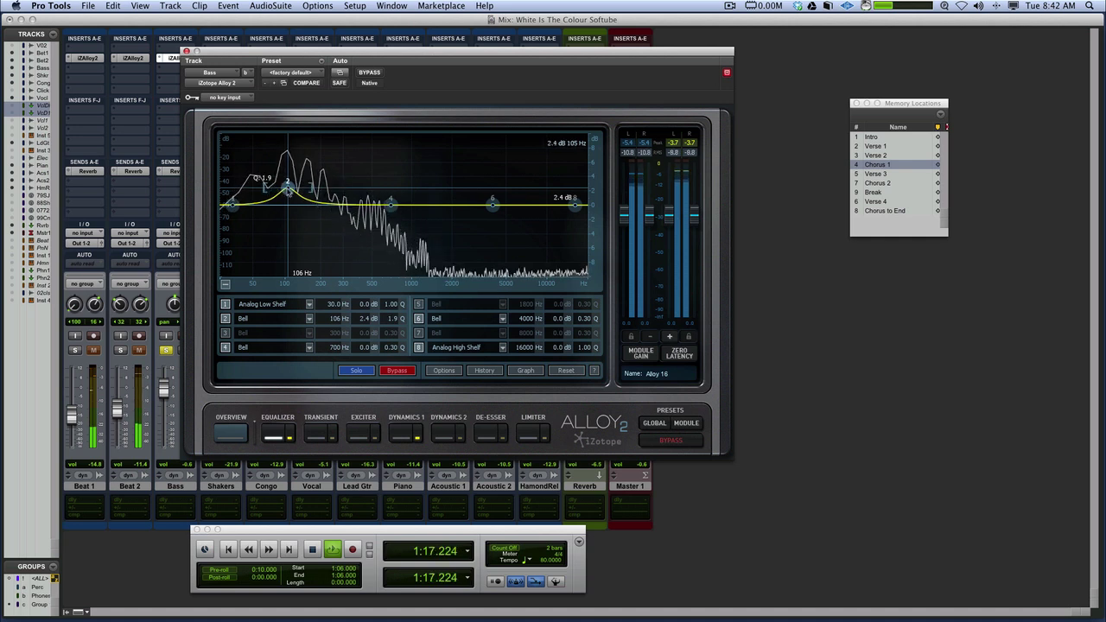
left_click_drag(288, 188, 284, 178)
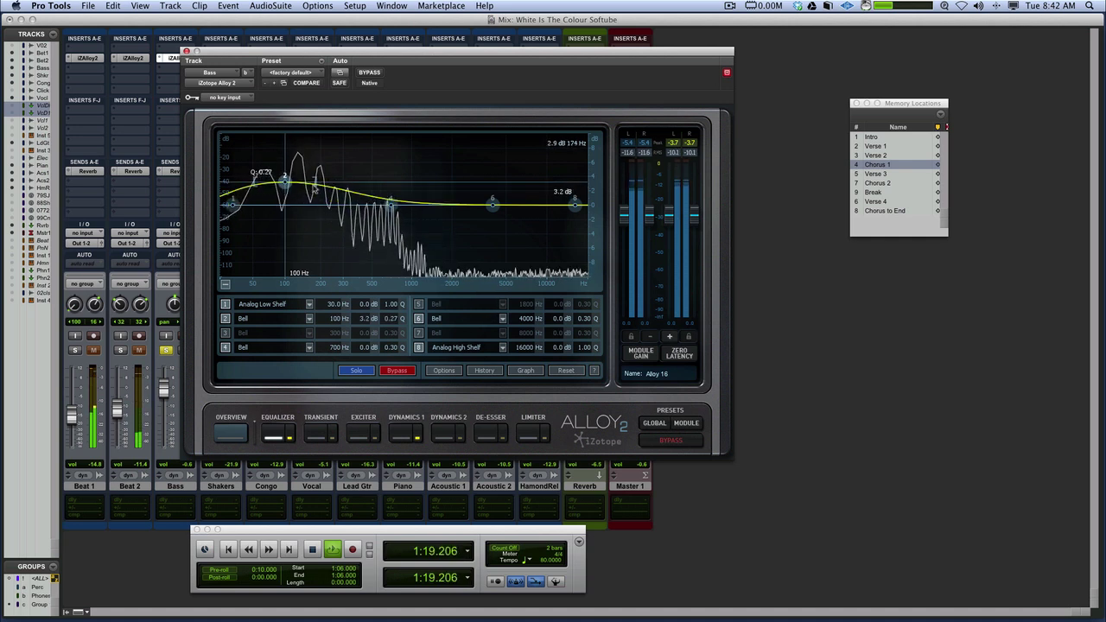
key("space")
Change EQ band 2 to a Vintage Low Shelf and tune it to 3.0 dB at about 85 Hz while the bass plays
left_click(301, 308)
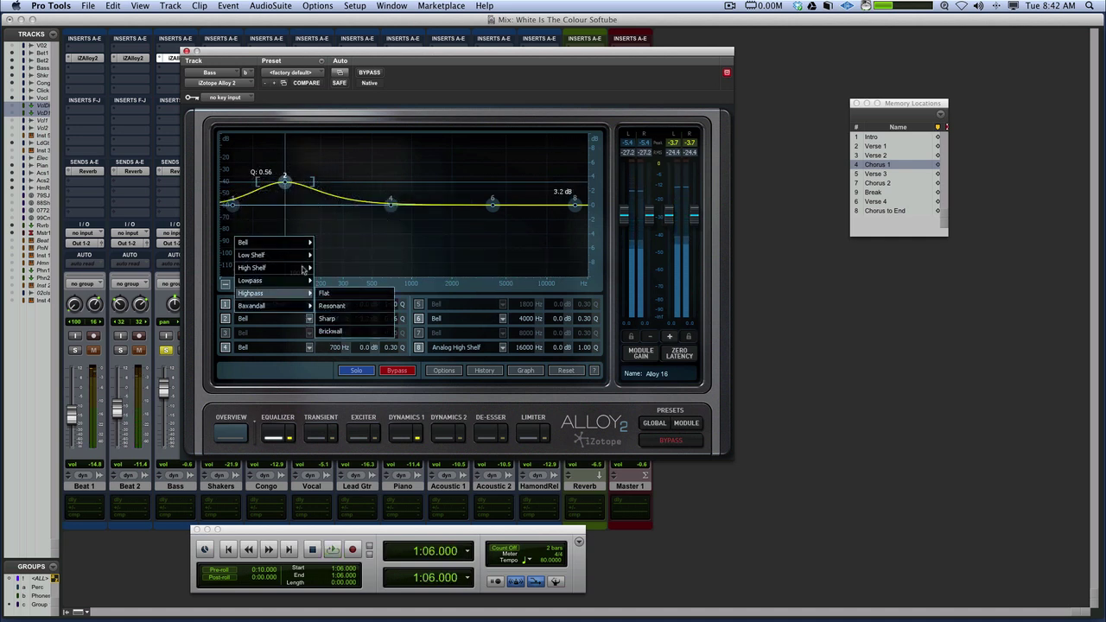
mouse_move(301, 255)
left_click(346, 268)
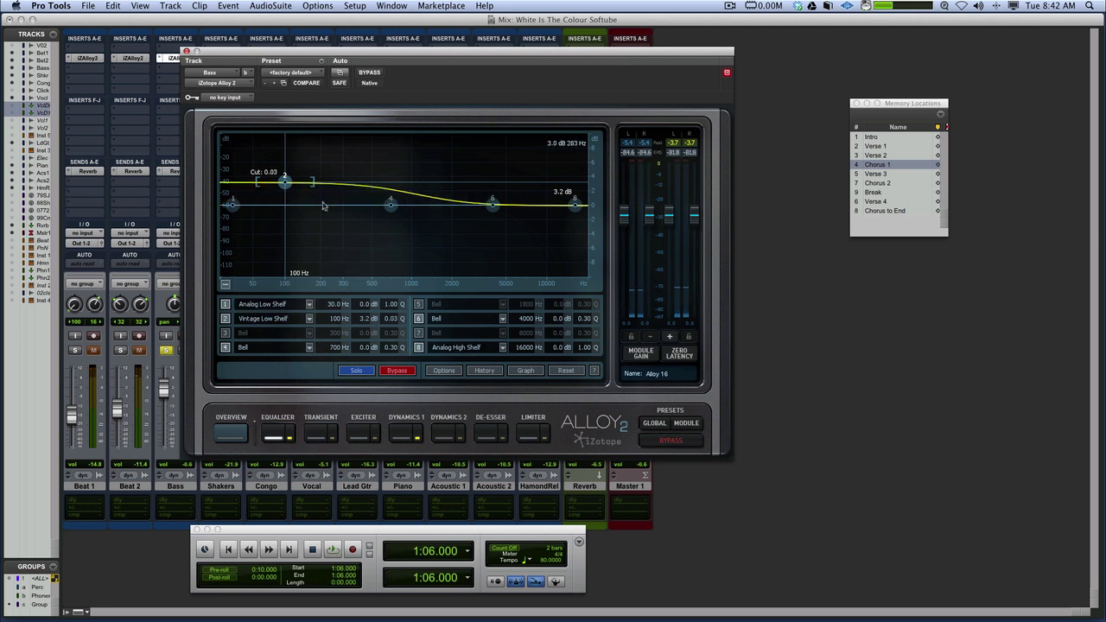
left_click_drag(285, 180, 282, 185)
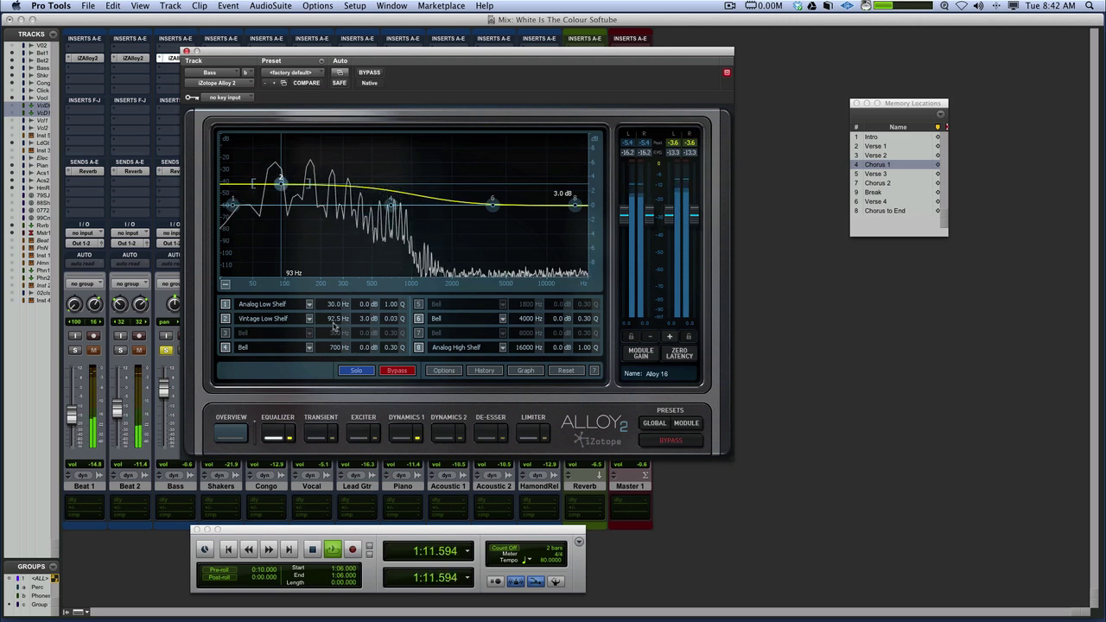
left_click_drag(280, 183, 276, 183)
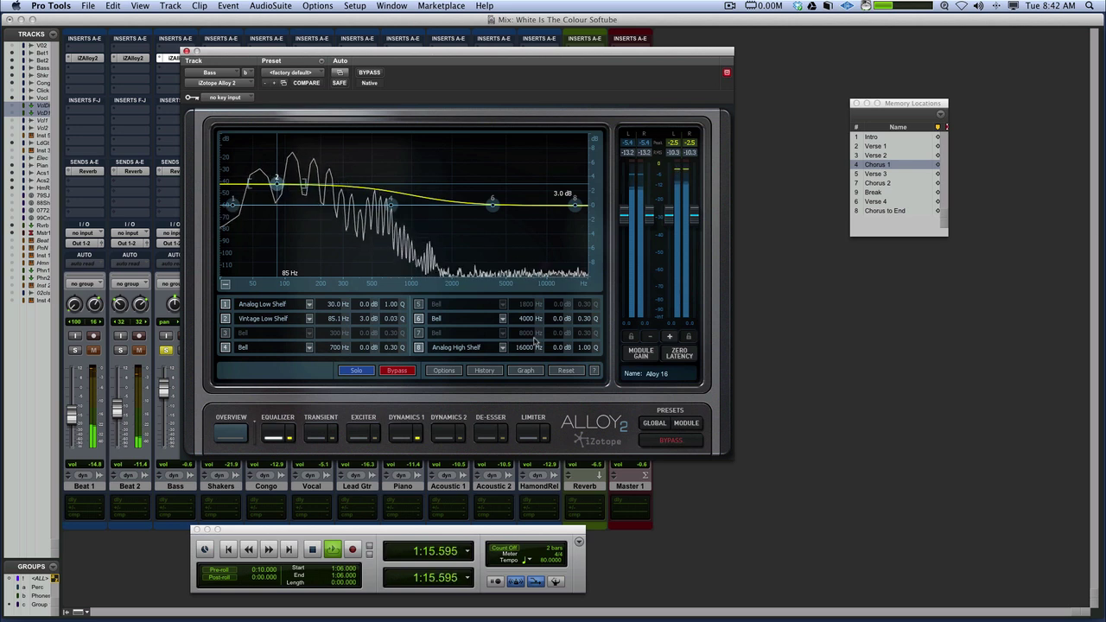
key("space")
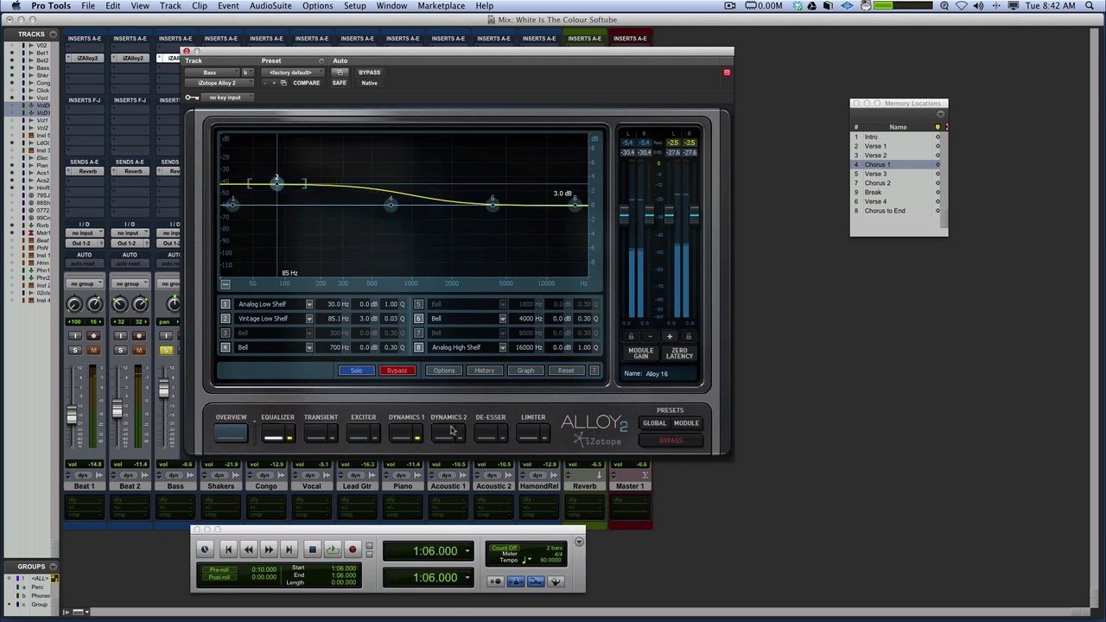
In the bass's Dynamics 1 module, set the compressor to 4.6:1 at -15.7 dB and the gate threshold to -15.7 dB during playback
left_click(403, 435)
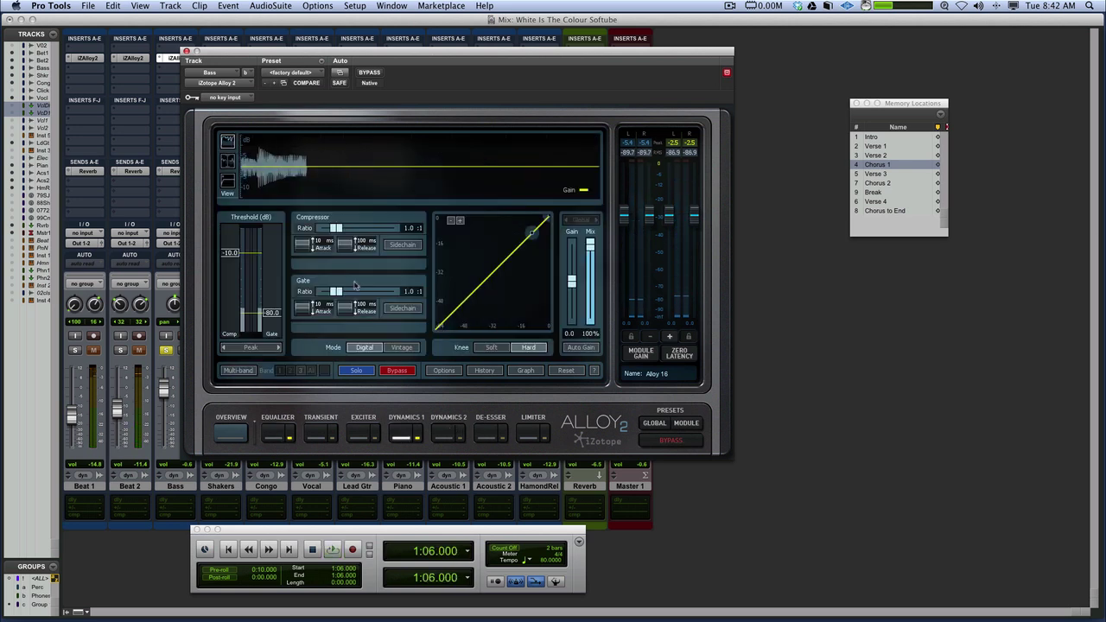
key("space")
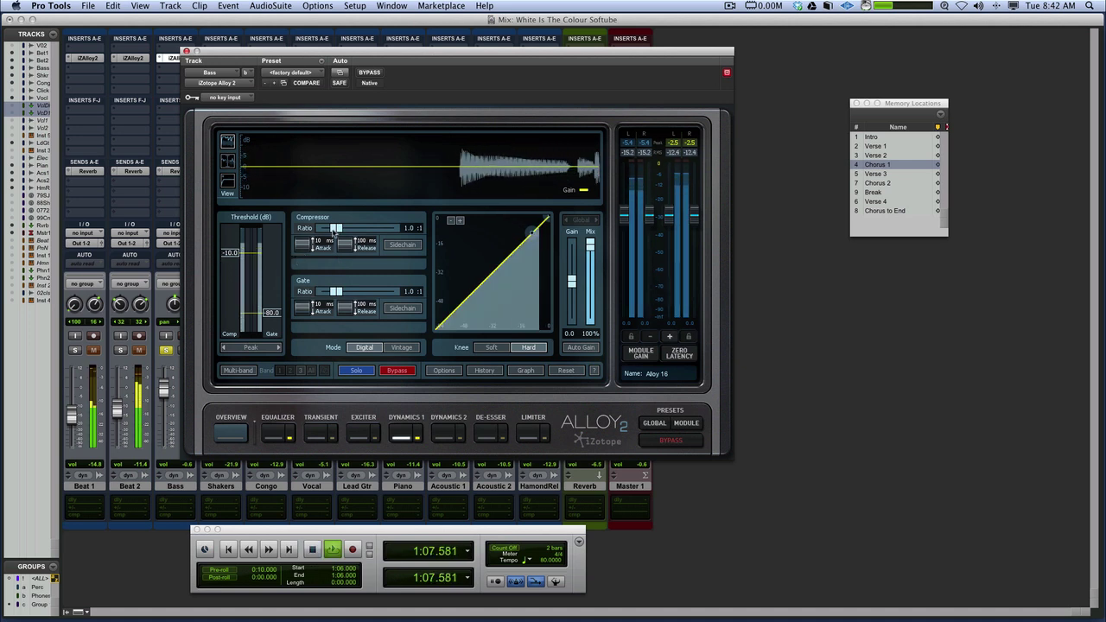
left_click_drag(336, 228, 362, 232)
left_click_drag(233, 255, 234, 265)
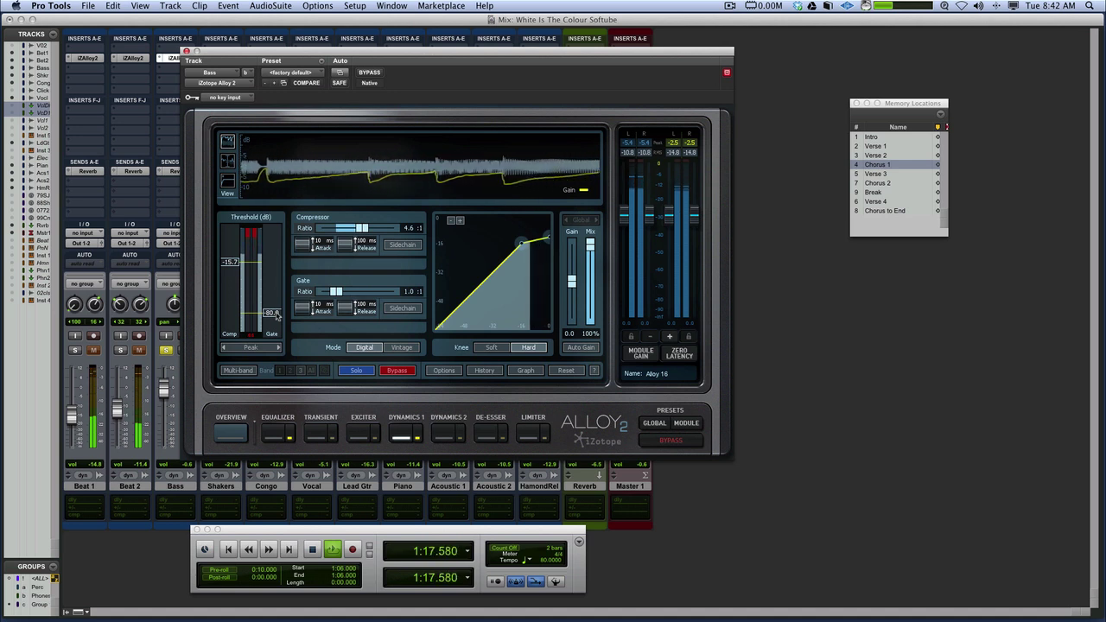
left_click_drag(275, 315, 278, 265)
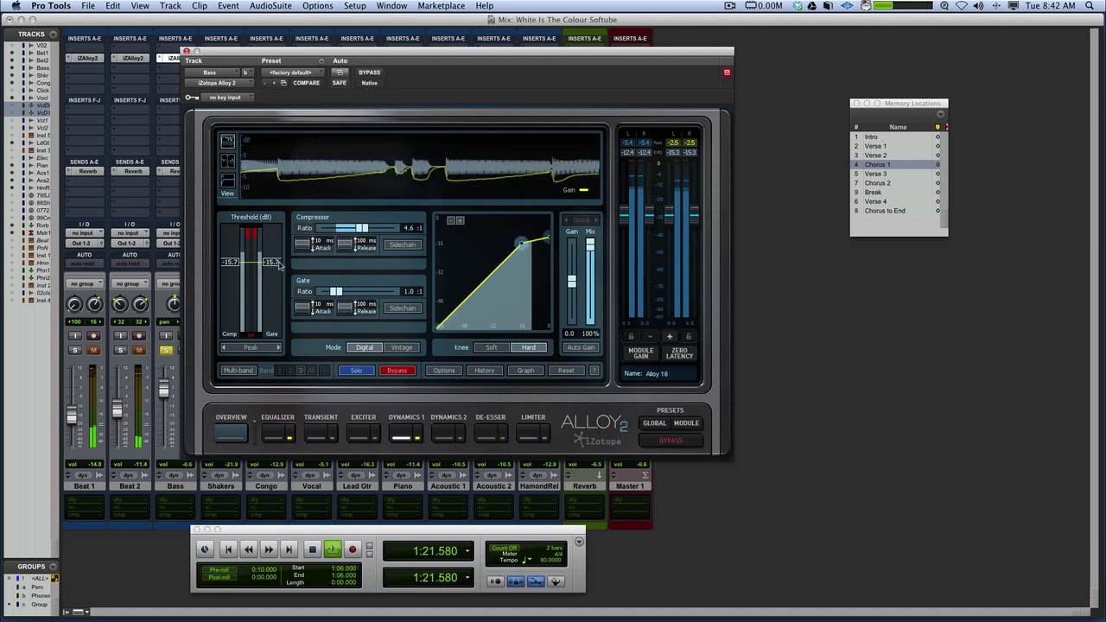
key("space")
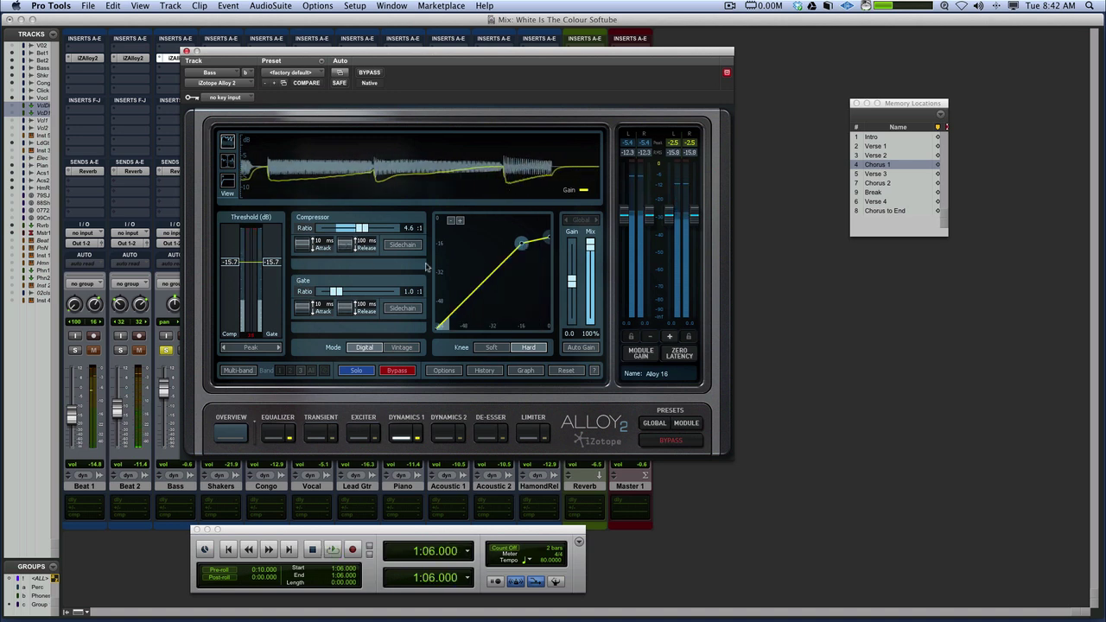
Enable Module Gain and lower the Dynamics 1 input gain to about -2.7 dB while the bass plays
left_click(646, 353)
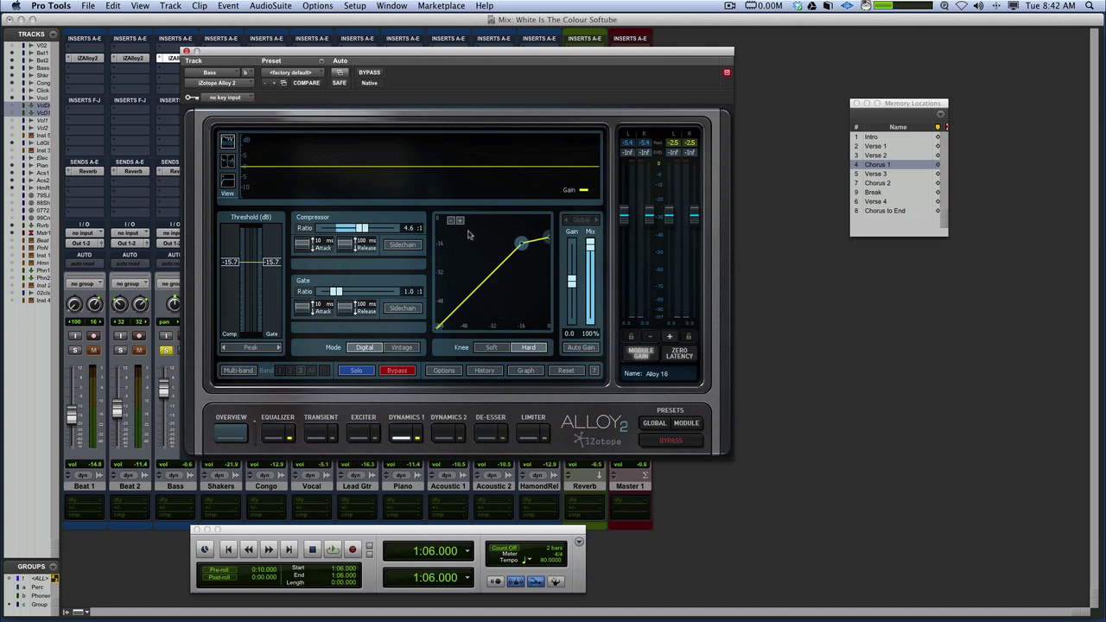
key("space")
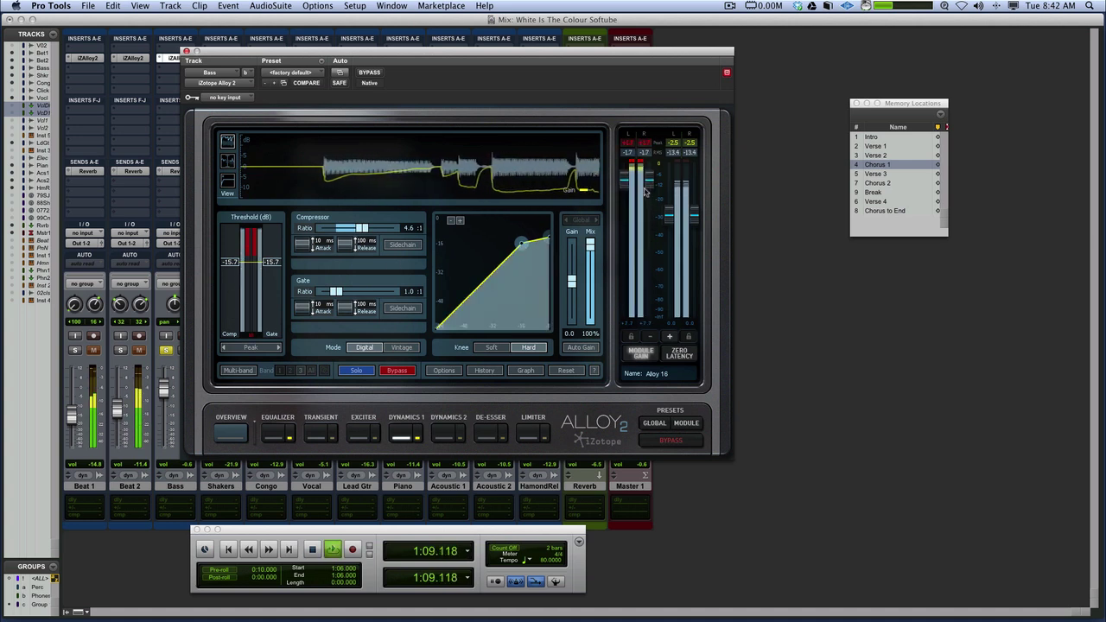
left_click_drag(643, 192, 641, 235)
Set the bass gate to a -19.3 dB threshold, 6.9:1 ratio, 2.2 ms attack and 250 ms release, and compare against bypass
left_click_drag(275, 263, 277, 319)
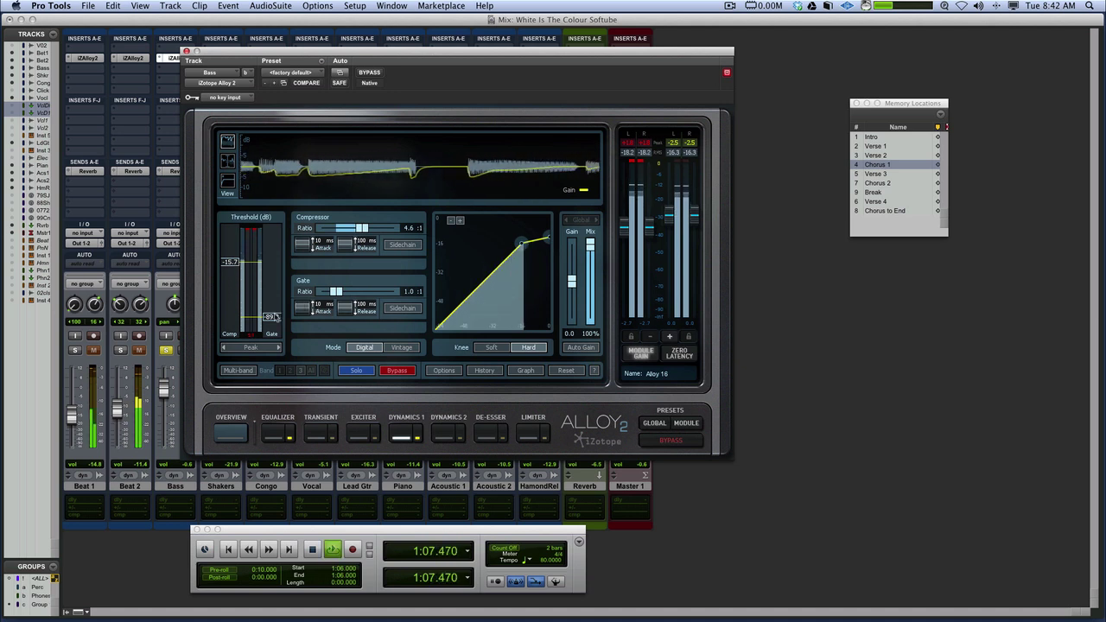
left_click_drag(275, 318, 276, 267)
left_click_drag(335, 295, 346, 298)
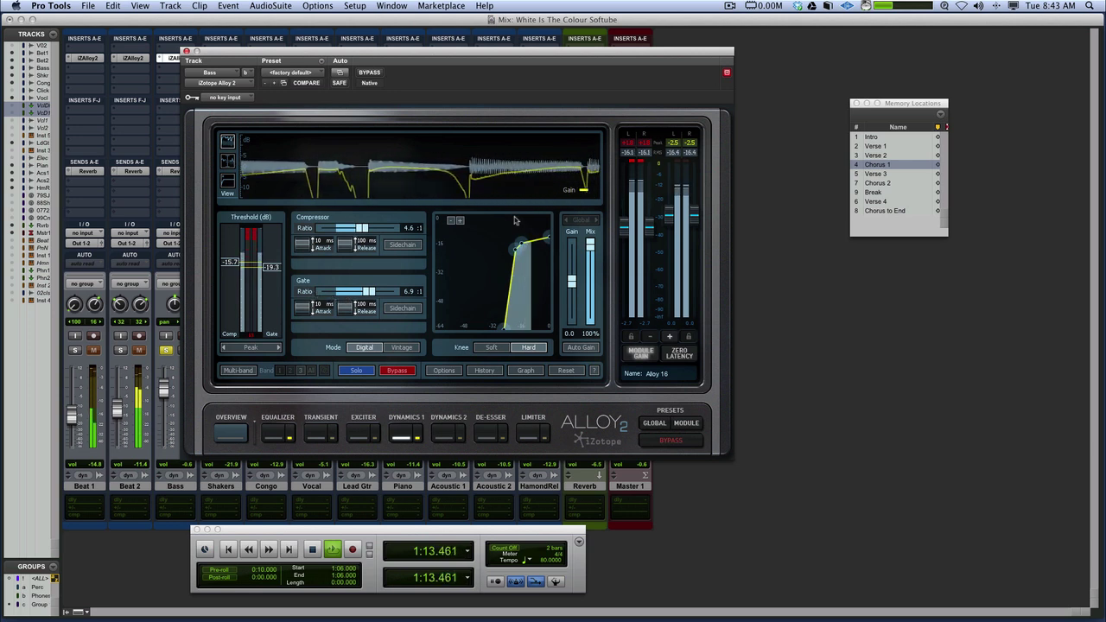
left_click_drag(315, 309, 309, 380)
left_click(367, 307)
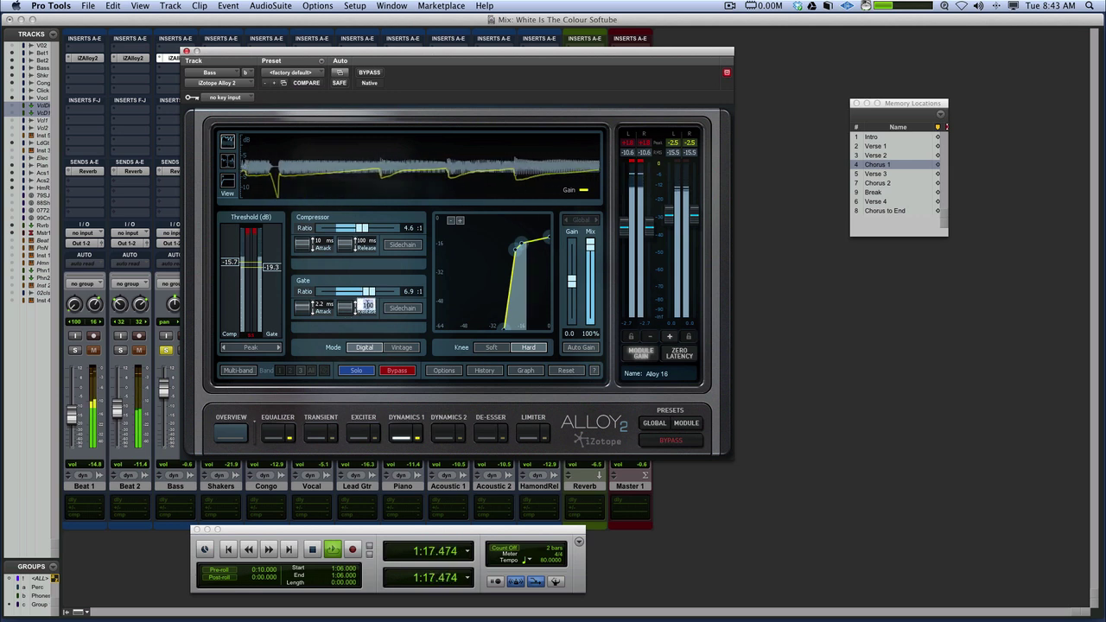
type("250")
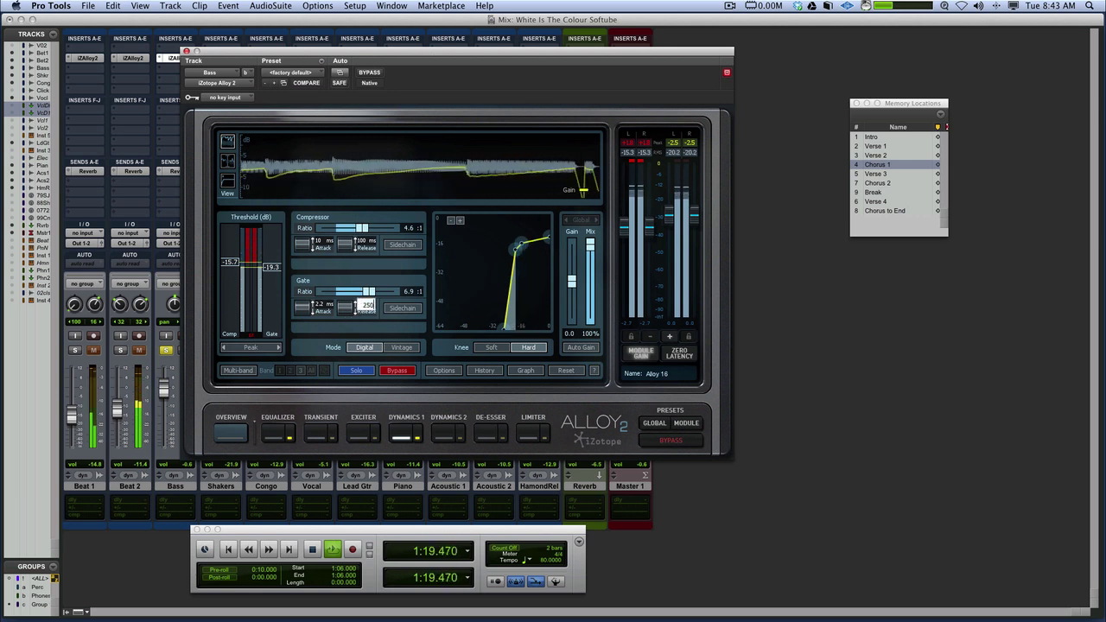
key("Return")
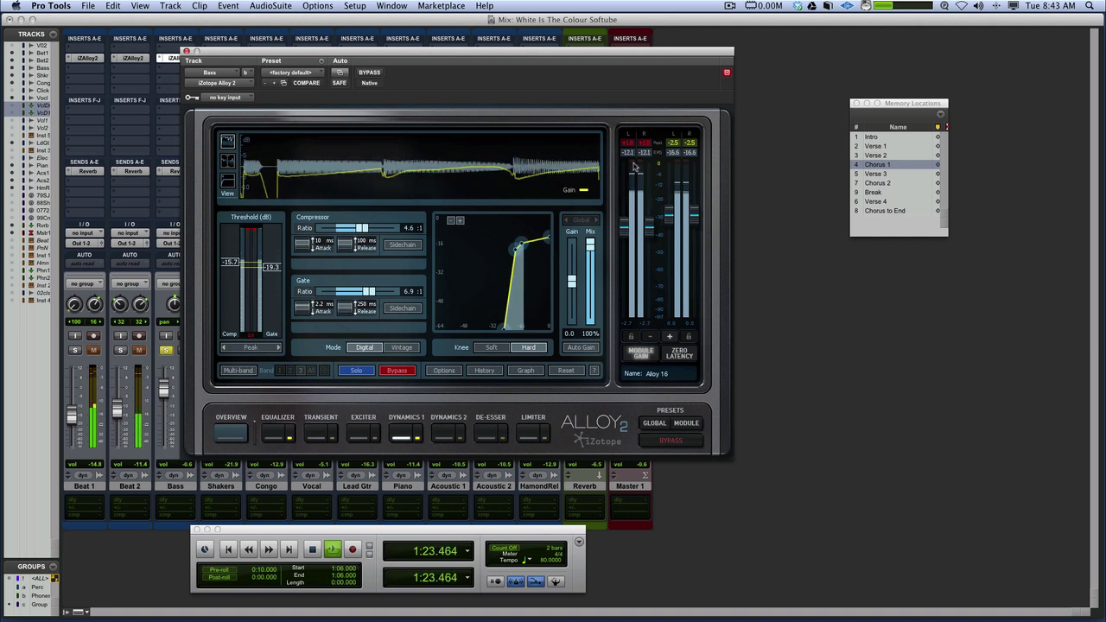
left_click(669, 441)
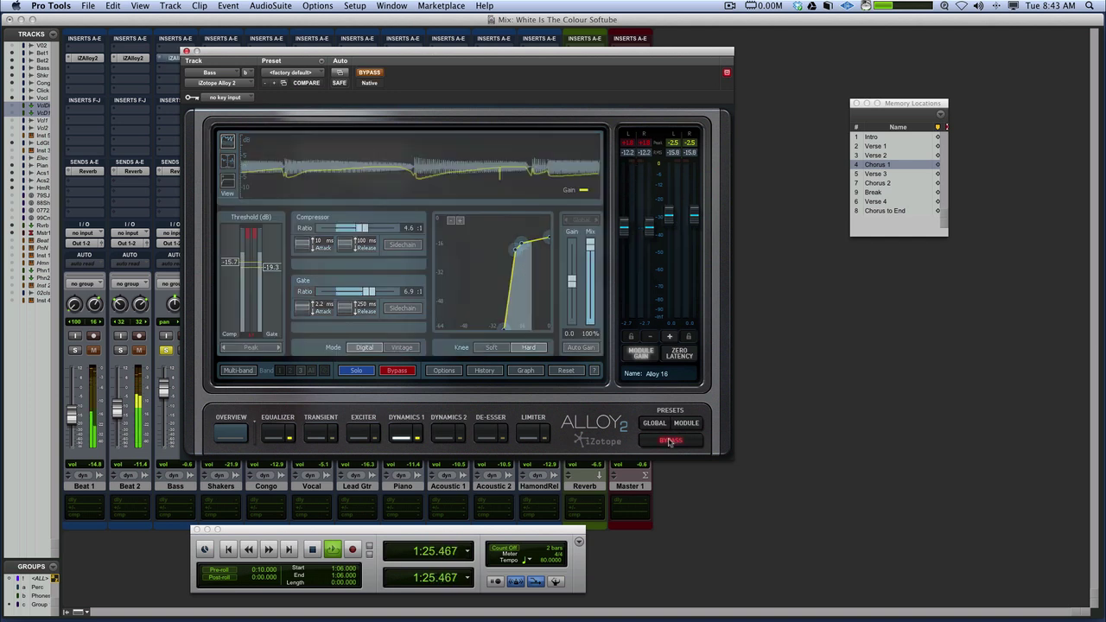
left_click(670, 441)
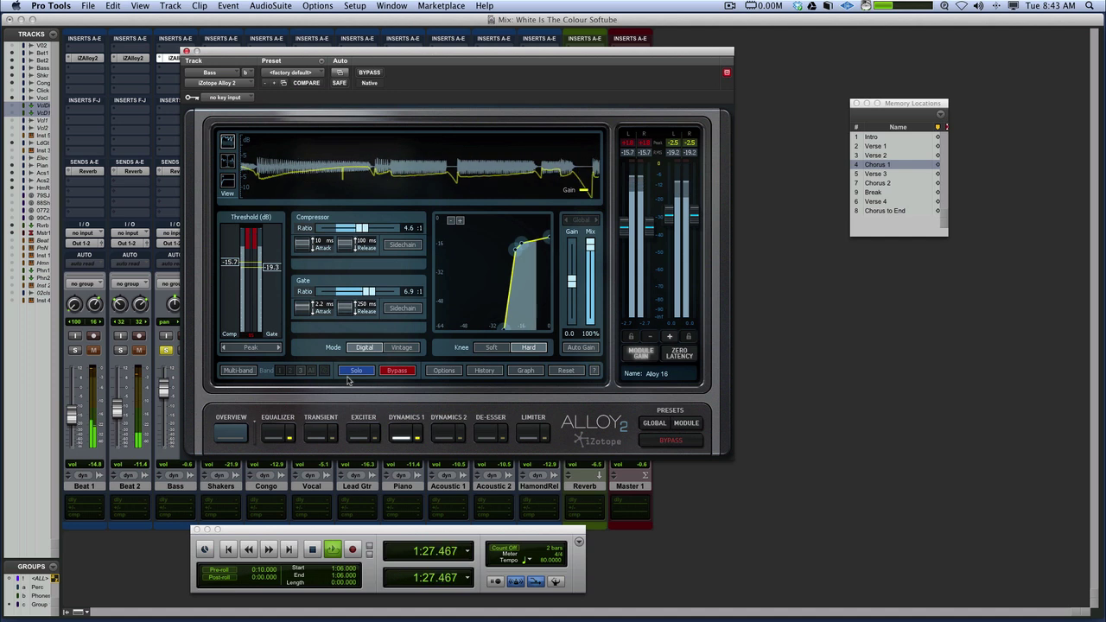
Enable the bass's Limiter with a threshold of about -11.8 dB and a margin of -4.8 dB, and compare against bypass
left_click(529, 434)
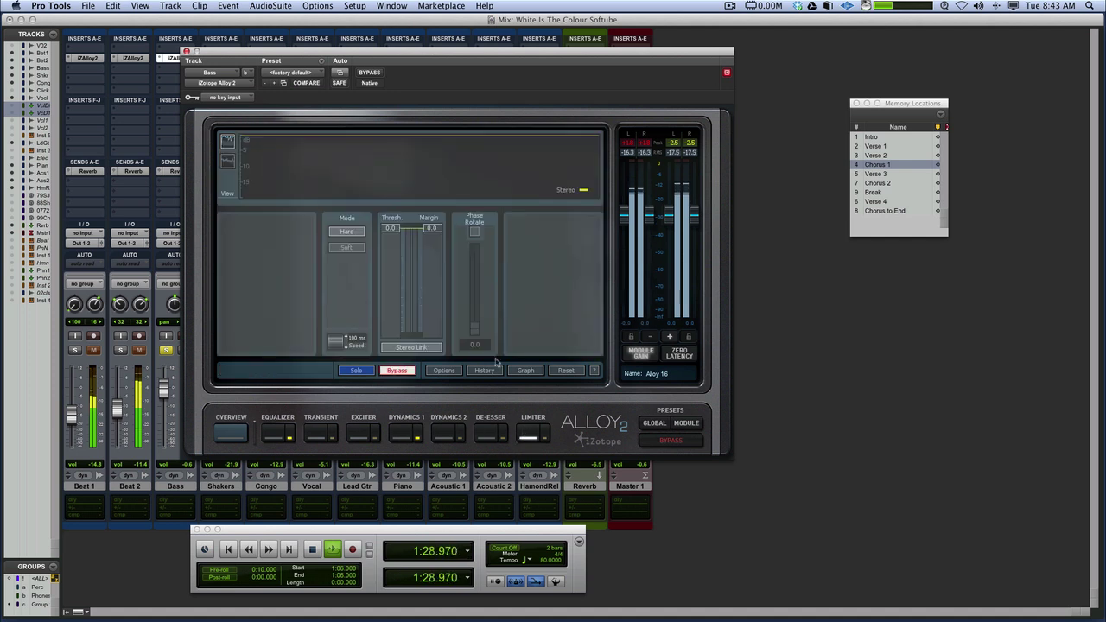
left_click(406, 371)
left_click_drag(391, 228, 392, 274)
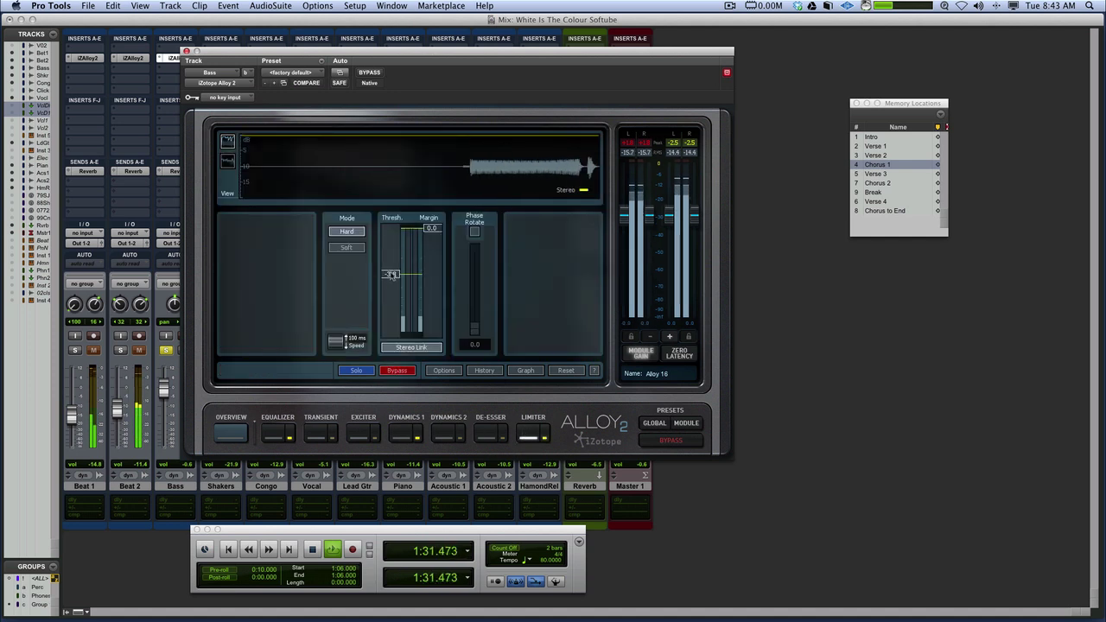
left_click_drag(436, 229, 441, 269)
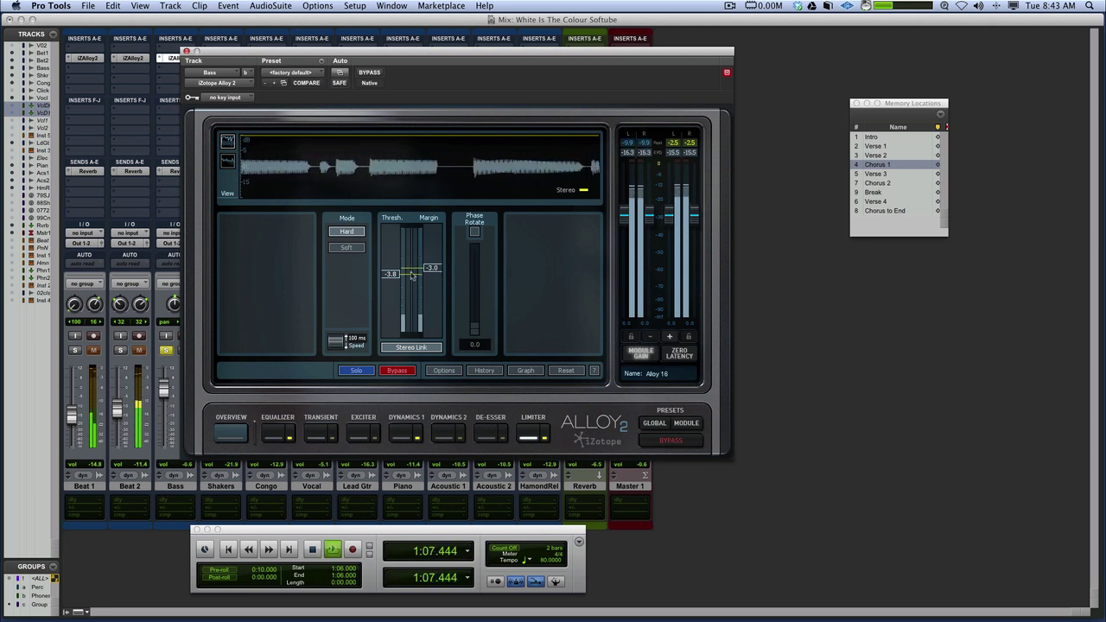
left_click_drag(411, 275, 396, 312)
mouse_move(429, 270)
left_mouse_down()
mouse_move(429, 244)
mouse_move(434, 283)
left_mouse_up()
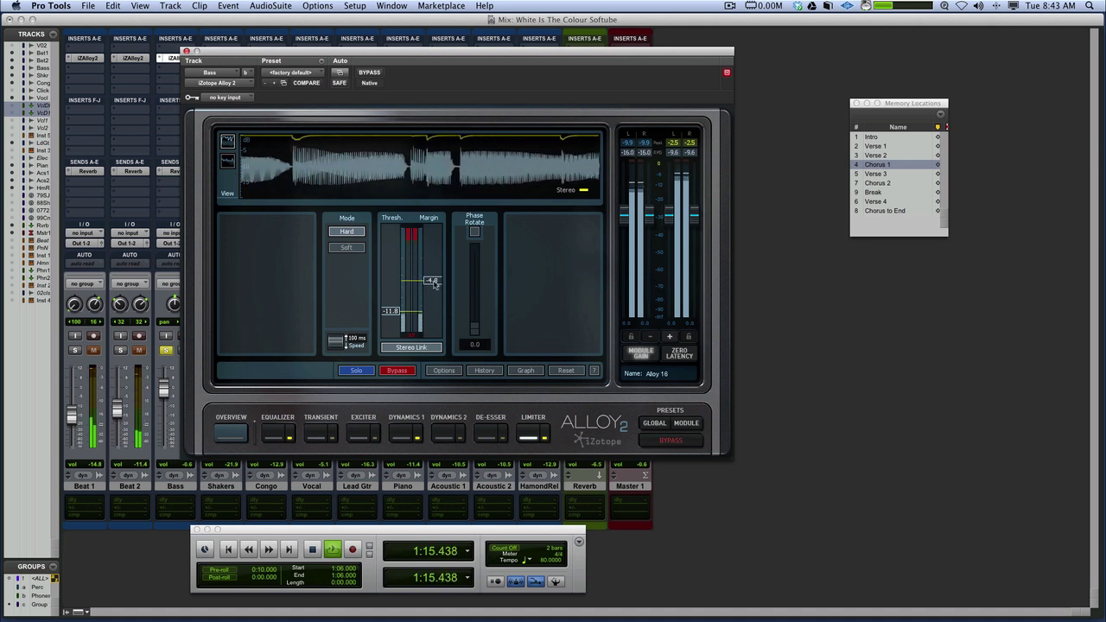
left_click(641, 442)
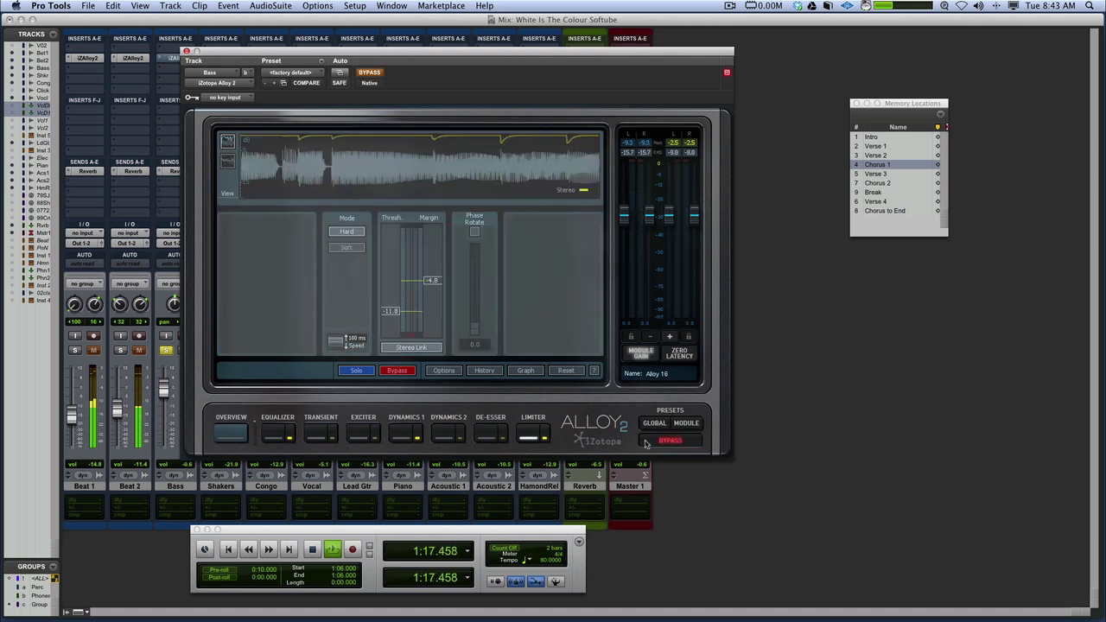
left_click(642, 443)
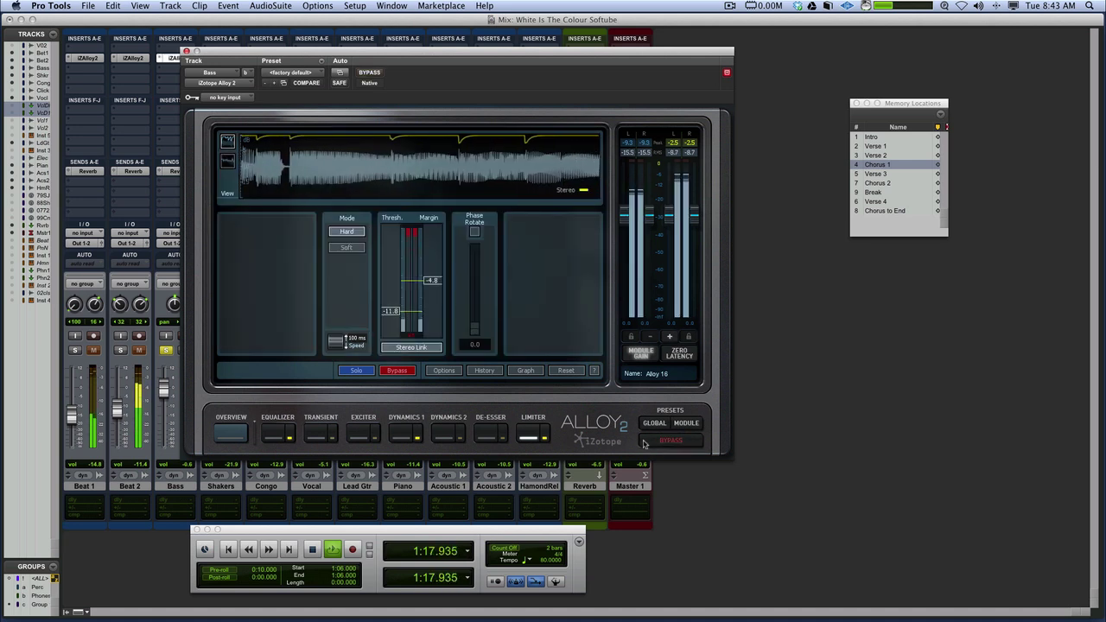
Cut the bass's Analog High Shelf, EQ band 8, by 2.9 dB at 11434 Hz and stop playback
left_click(273, 436)
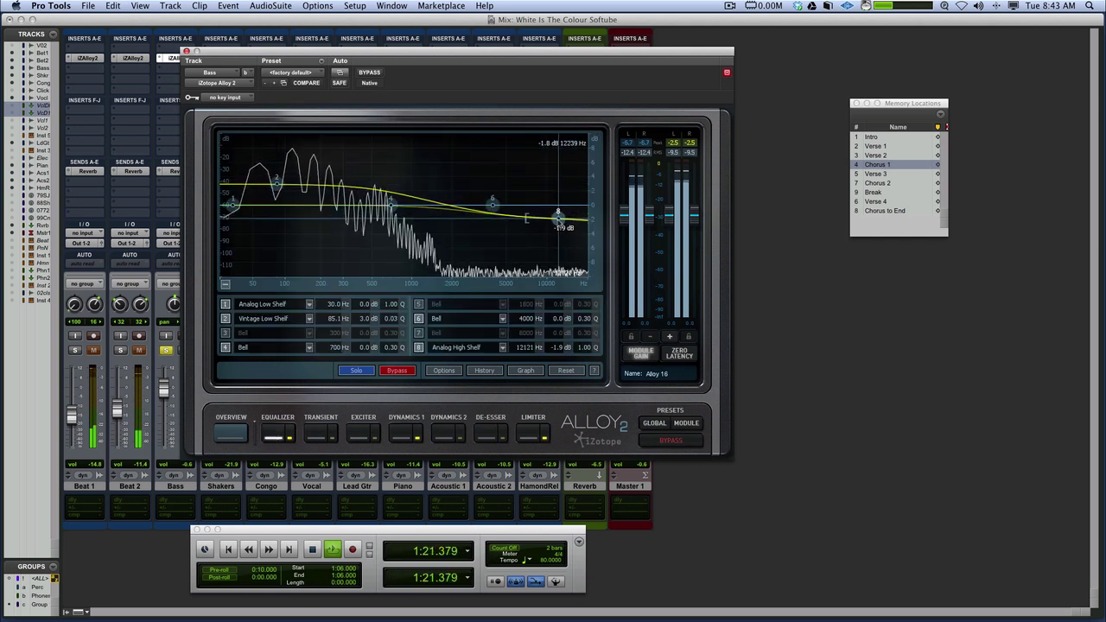
left_click_drag(558, 218, 554, 222)
key("space")
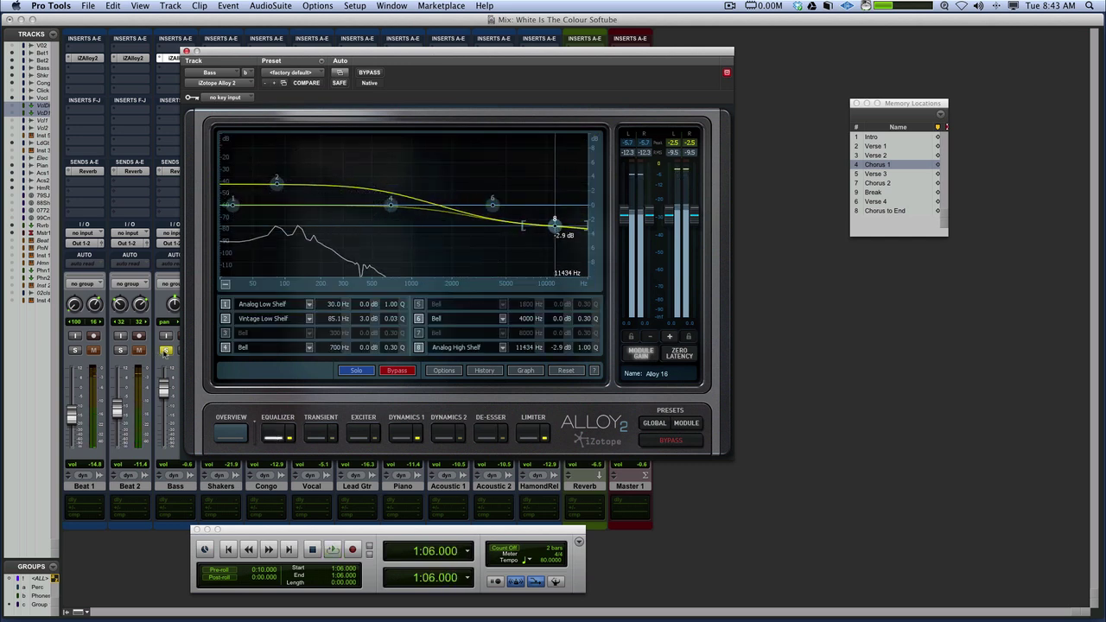
Compare the bass processing against bypass in the full mix, and set the faders to Bass -5.8, Beat 1 -5.5 and Beat 2 -6.2 dB
key("space")
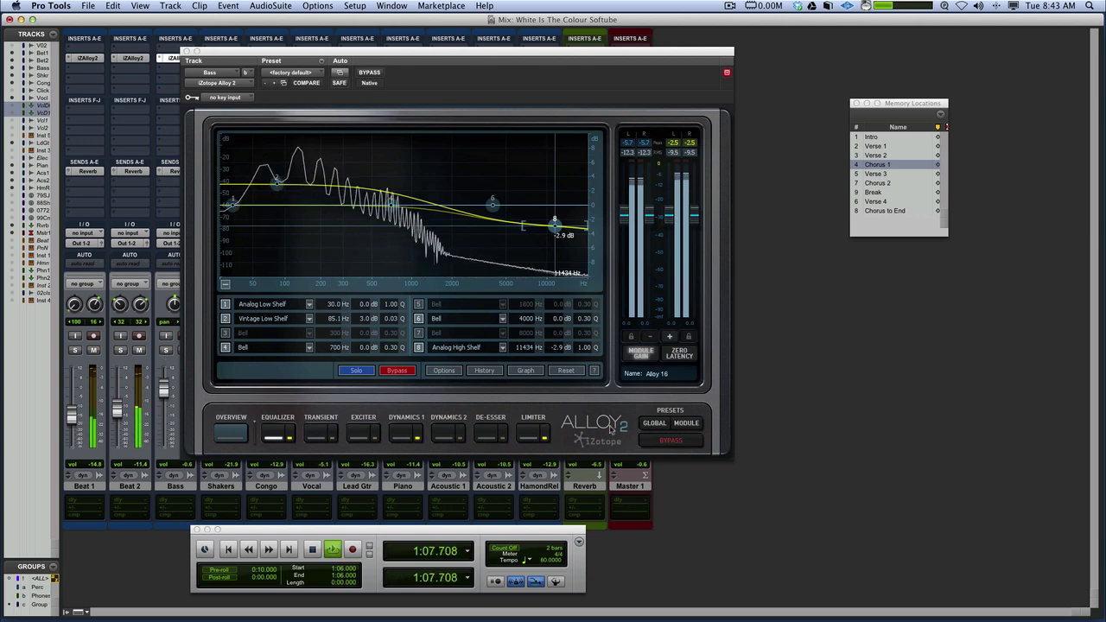
left_click(658, 442)
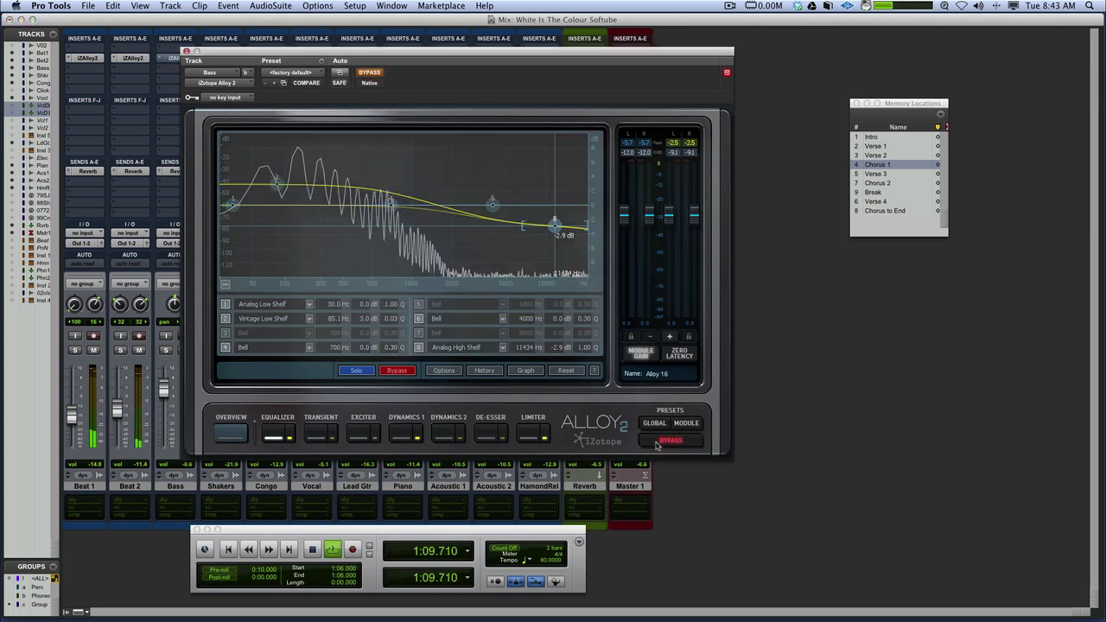
left_click(658, 443)
left_click_drag(163, 390, 164, 398)
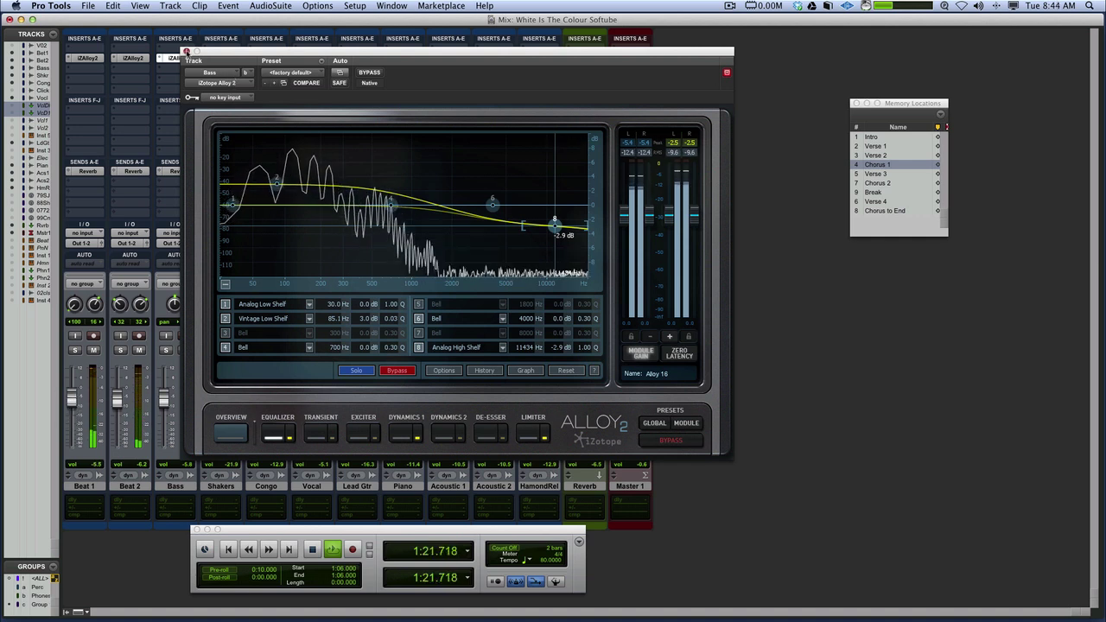
left_click(186, 52)
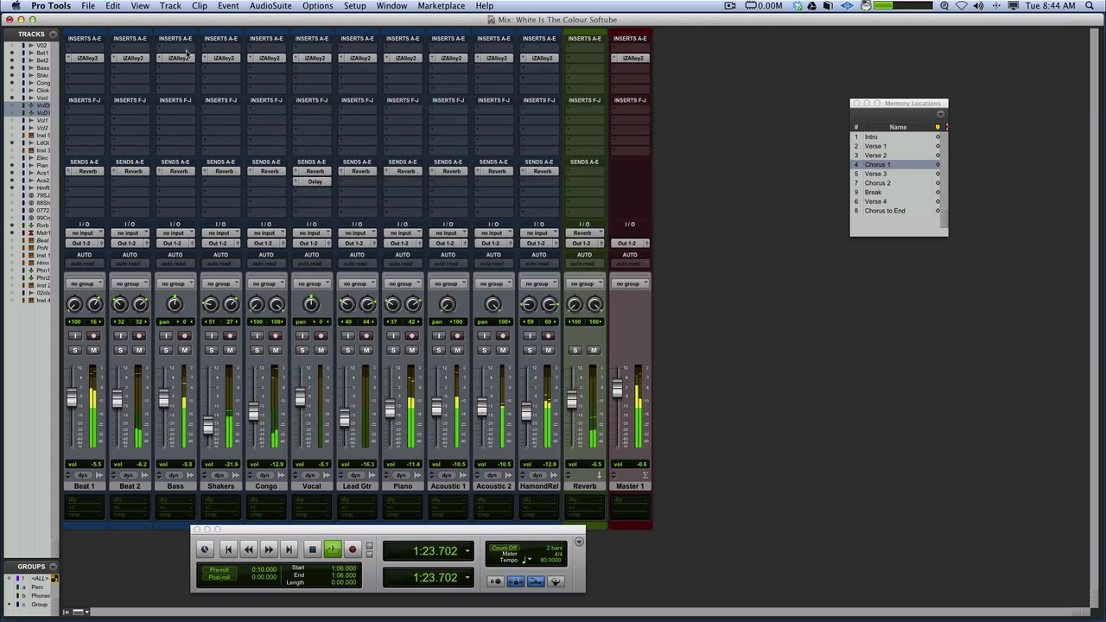
Raise the Piano fader to -4.0 dB, stop playback and open Alloy 2 on the Piano track
left_click_drag(392, 415, 392, 400)
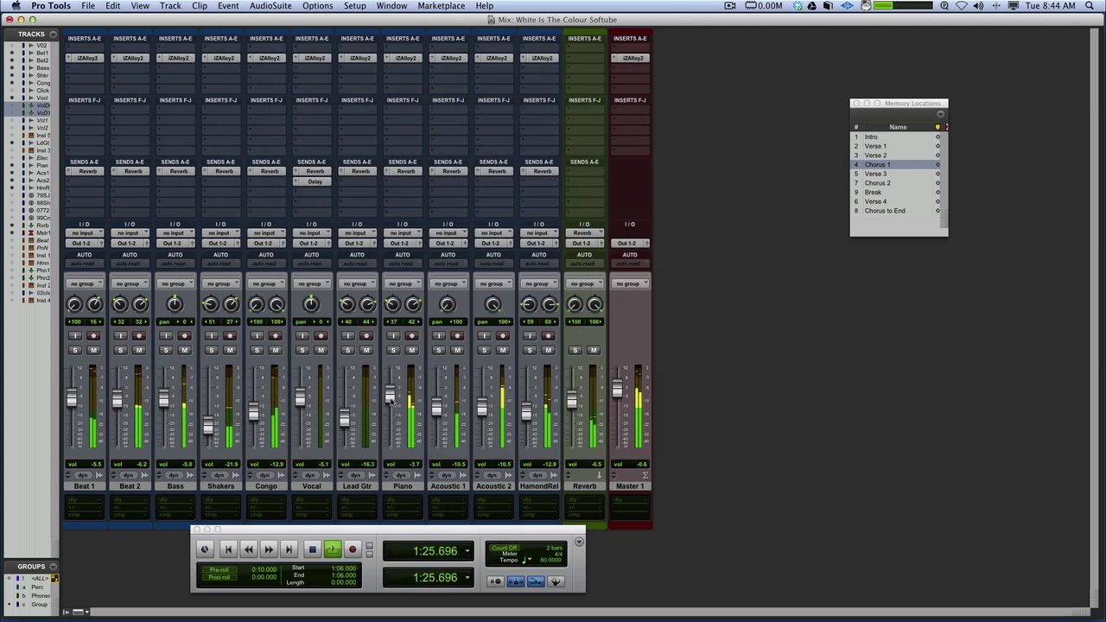
key("space")
left_click(400, 59)
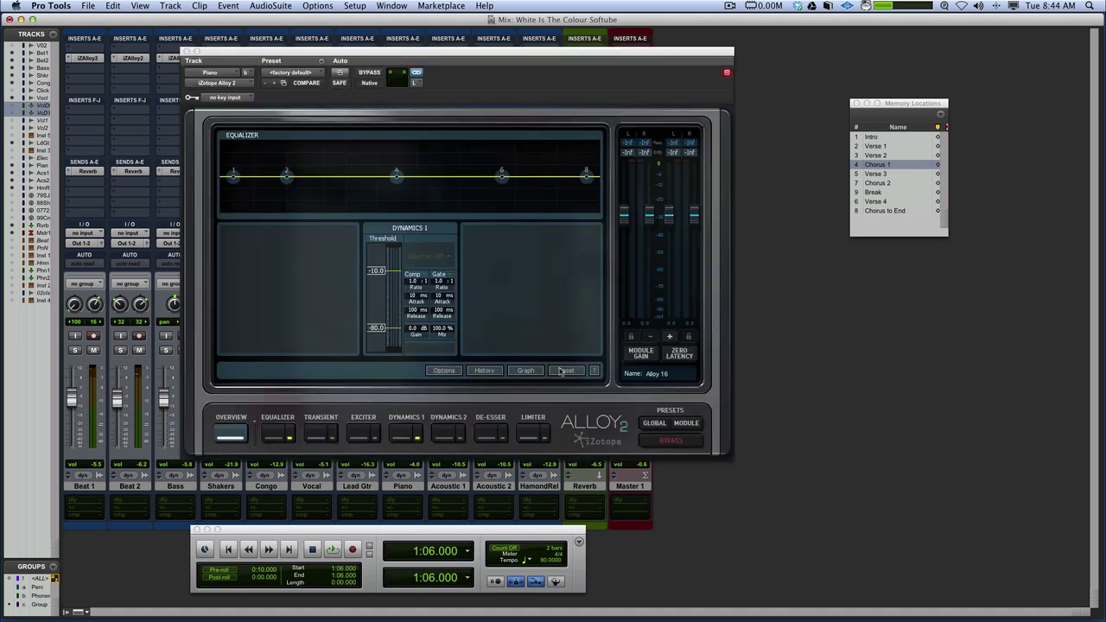
Load the global preset Poppy Electric Piano from Piano and Keys during playback, and place the plug-in window clear of the mixer channels
left_click(654, 423)
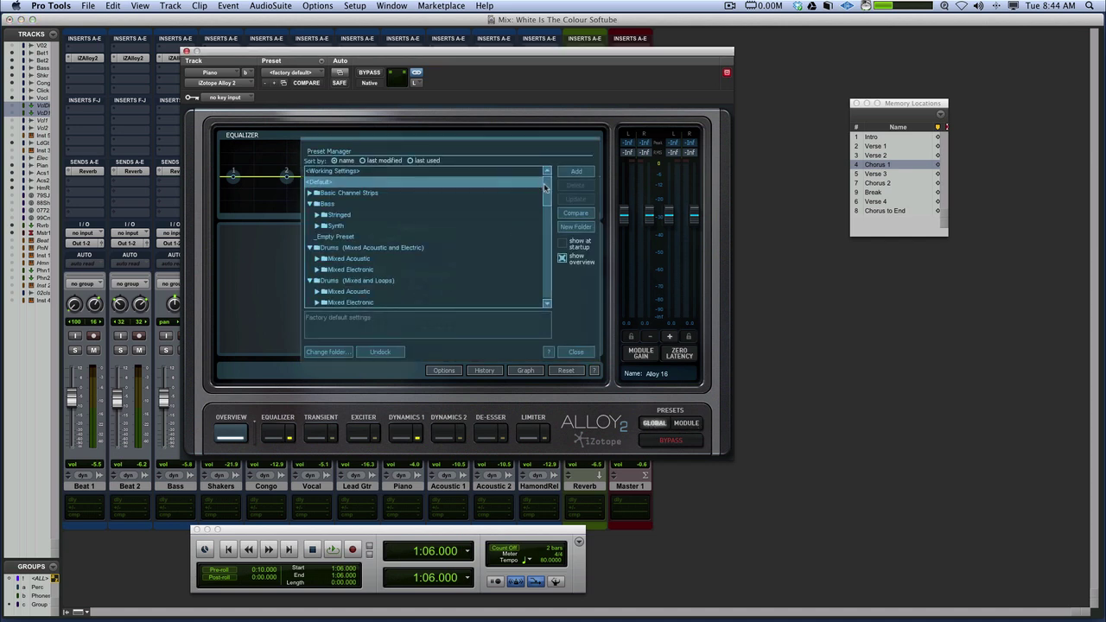
left_click_drag(545, 186, 542, 281)
left_click(309, 248)
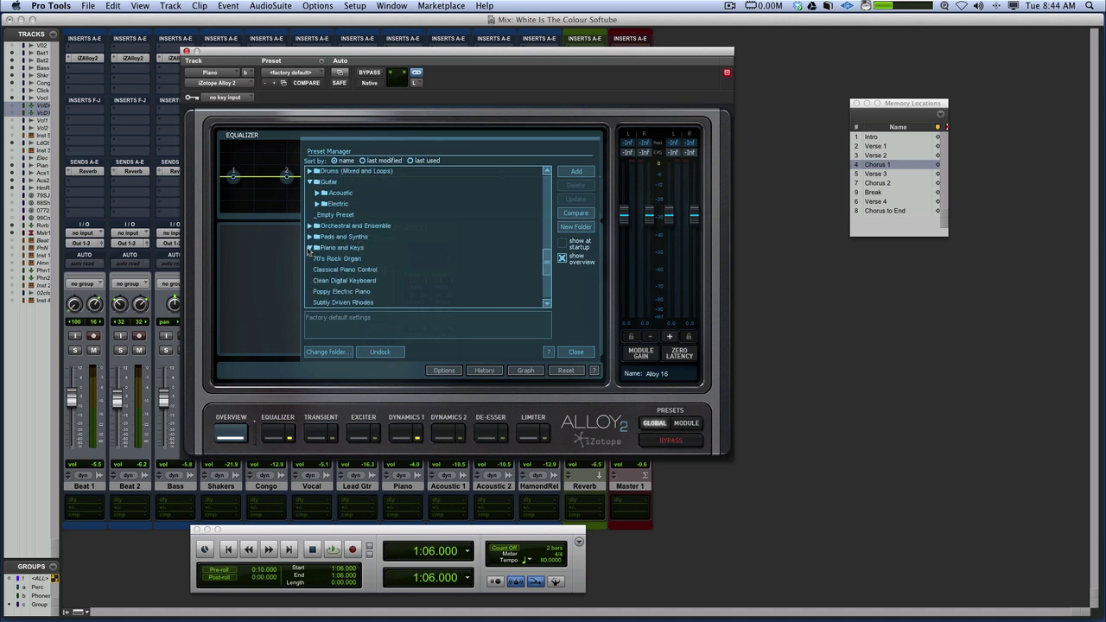
key("space")
left_click(341, 291)
left_click_drag(425, 52, 789, 54)
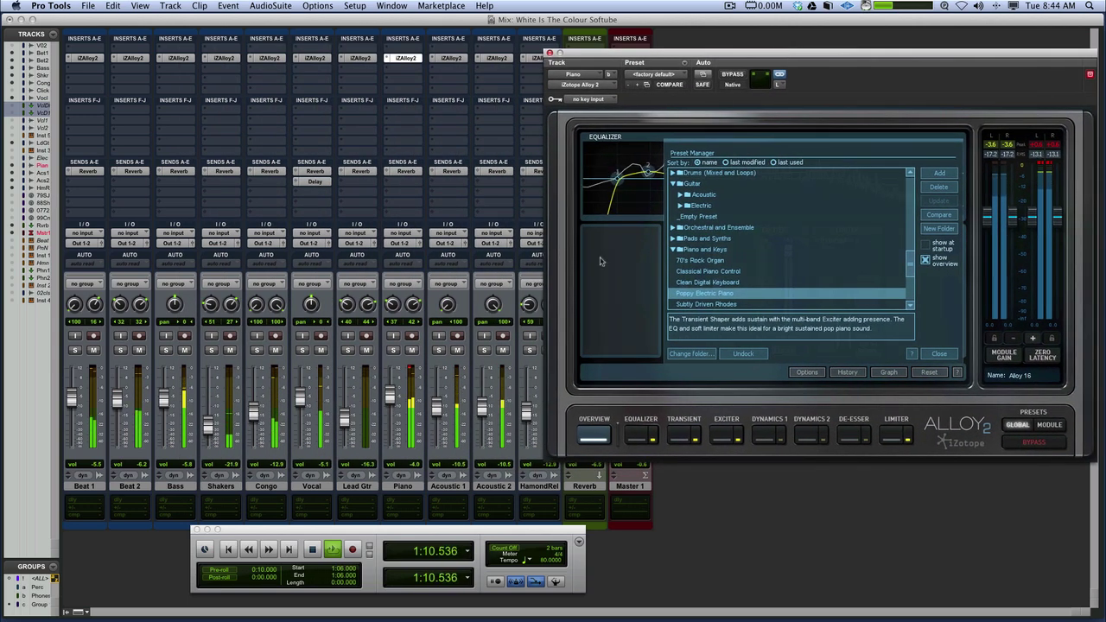
Solo the piano, try a lower input gain, then audition Classical Piano Control and return to the Poppy Electric Piano preset
left_click(393, 349)
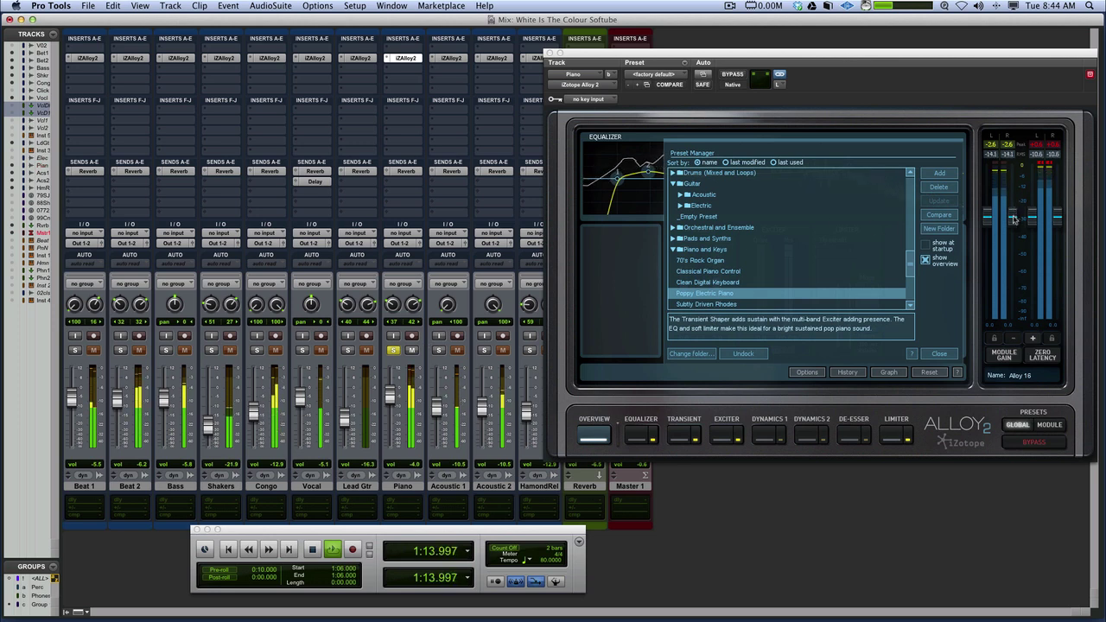
left_click_drag(1019, 204, 1013, 251)
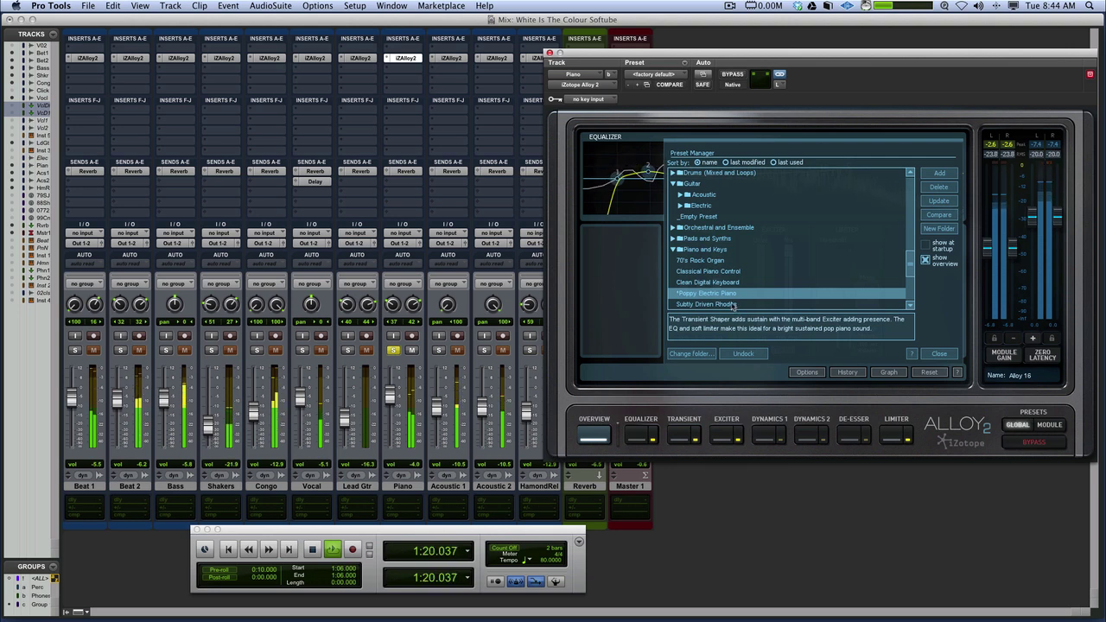
left_click(709, 271)
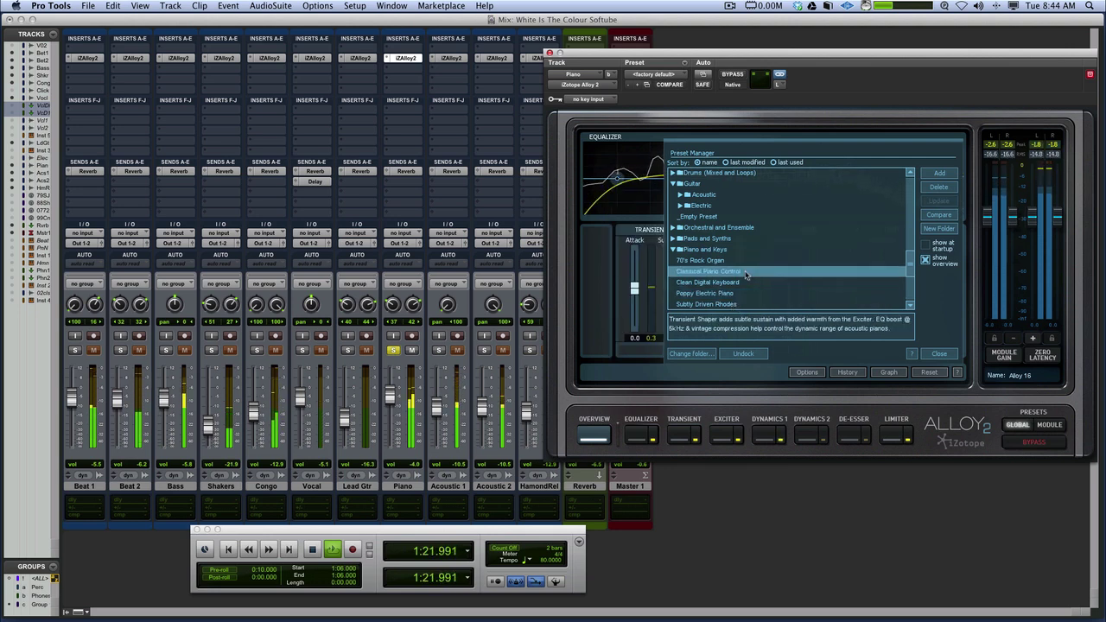
left_click(736, 294)
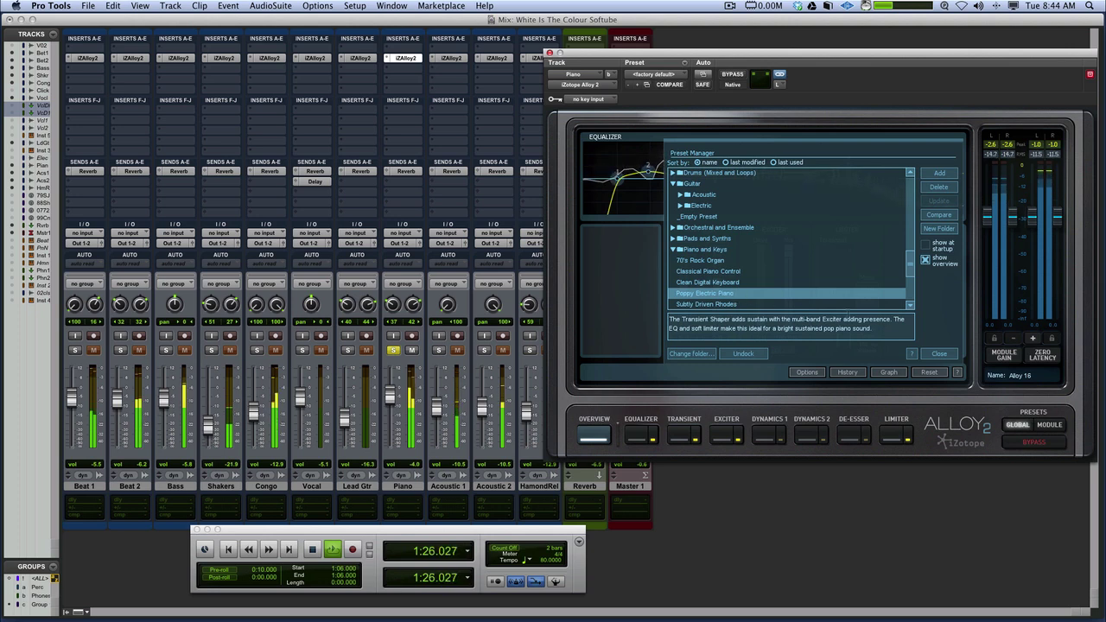
Close the preset browser and set the piano limiter's threshold to -9.0 dB and margin to -7.3 dB while auditioning playback
left_click(939, 354)
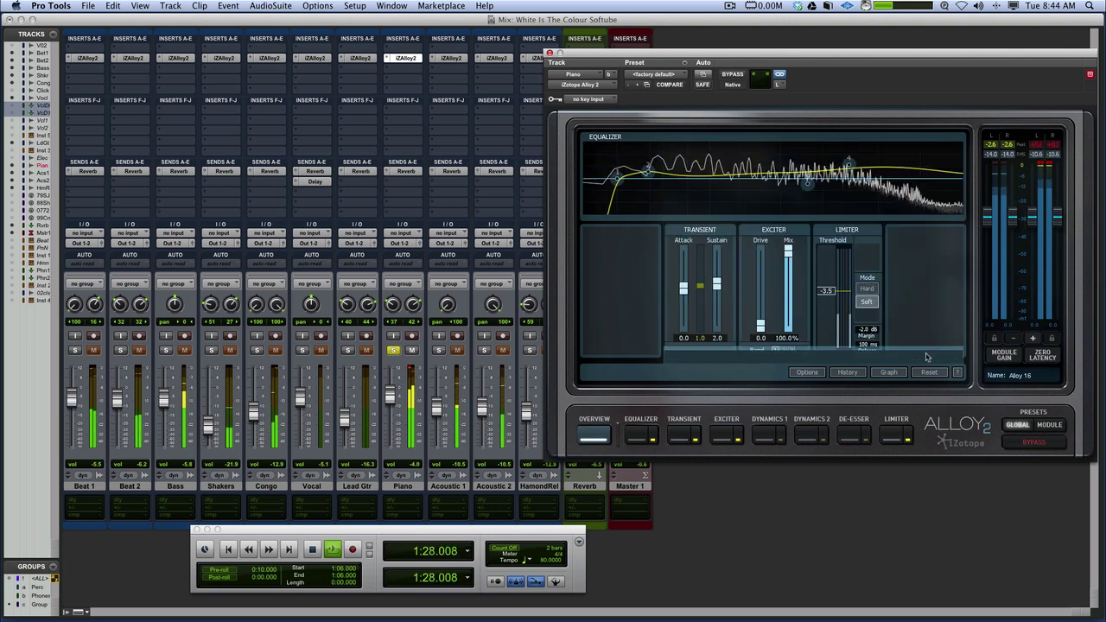
left_click(885, 436)
key("space")
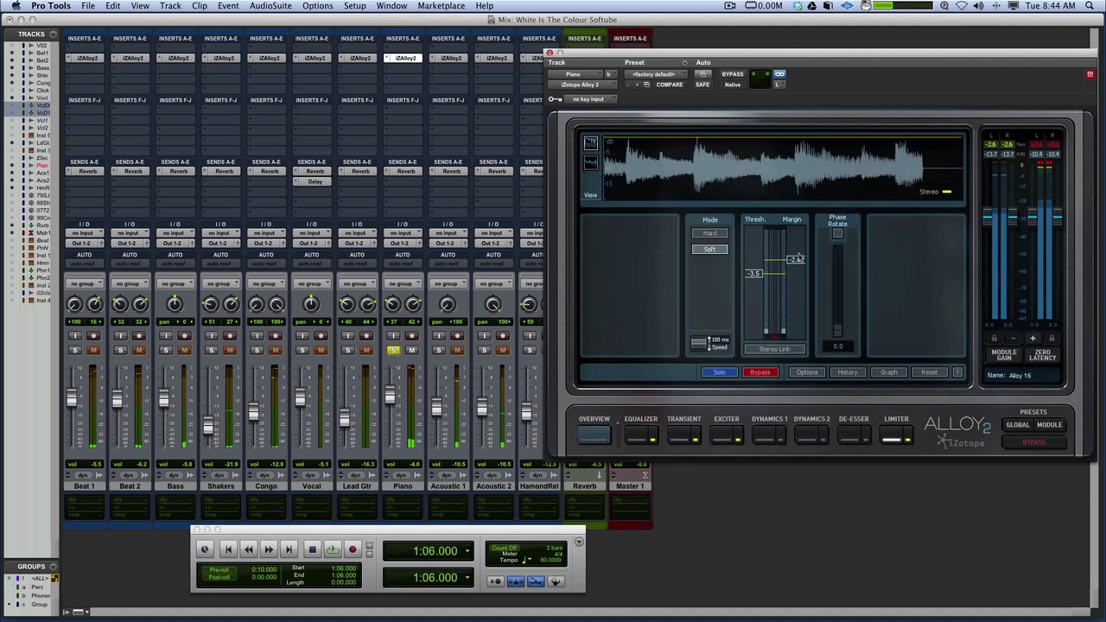
left_click_drag(796, 262, 796, 271)
key("space")
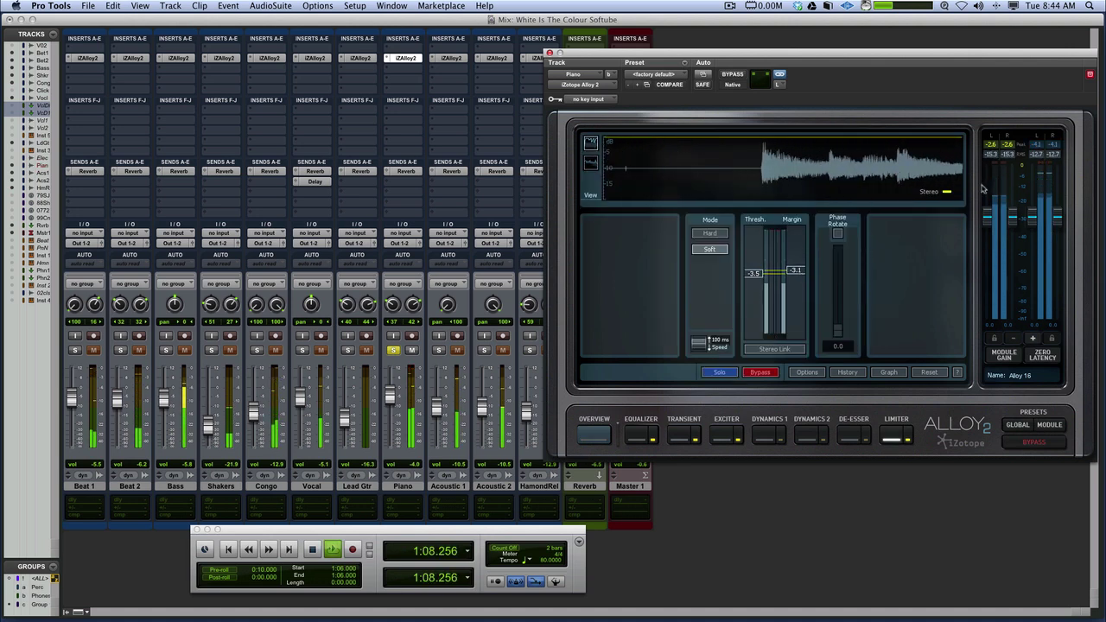
key("space")
key("space")
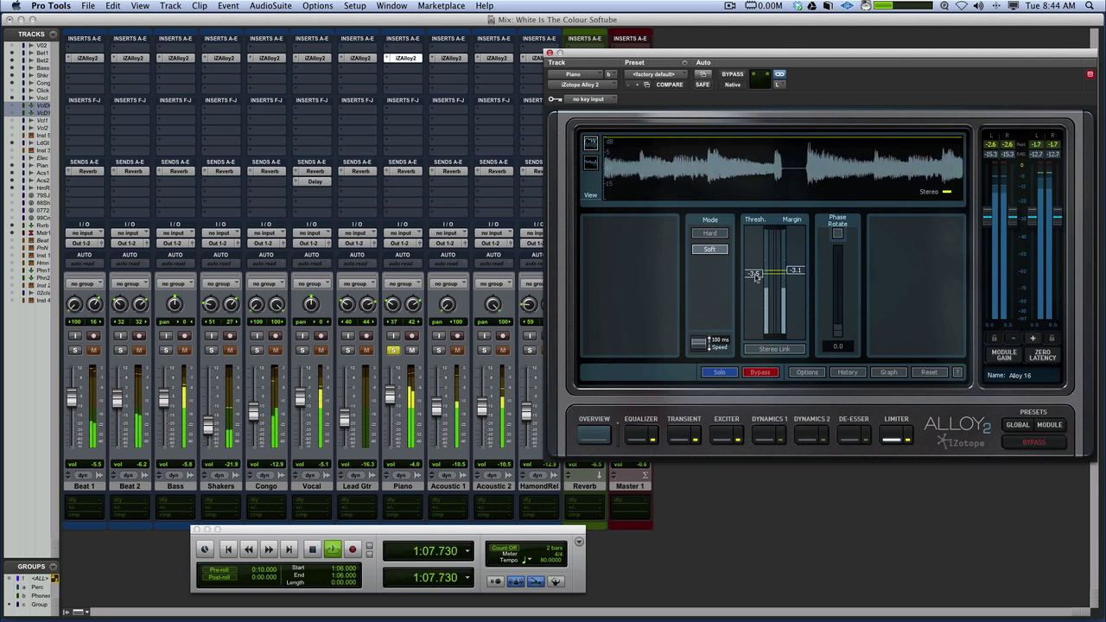
left_click_drag(754, 275, 799, 289)
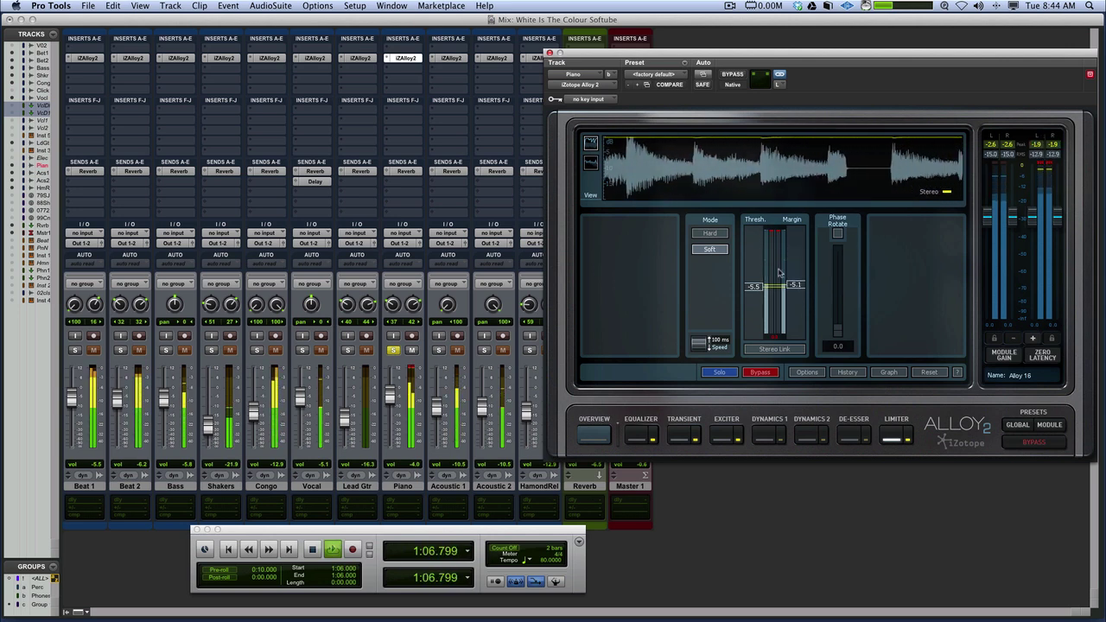
left_click_drag(754, 298, 754, 304)
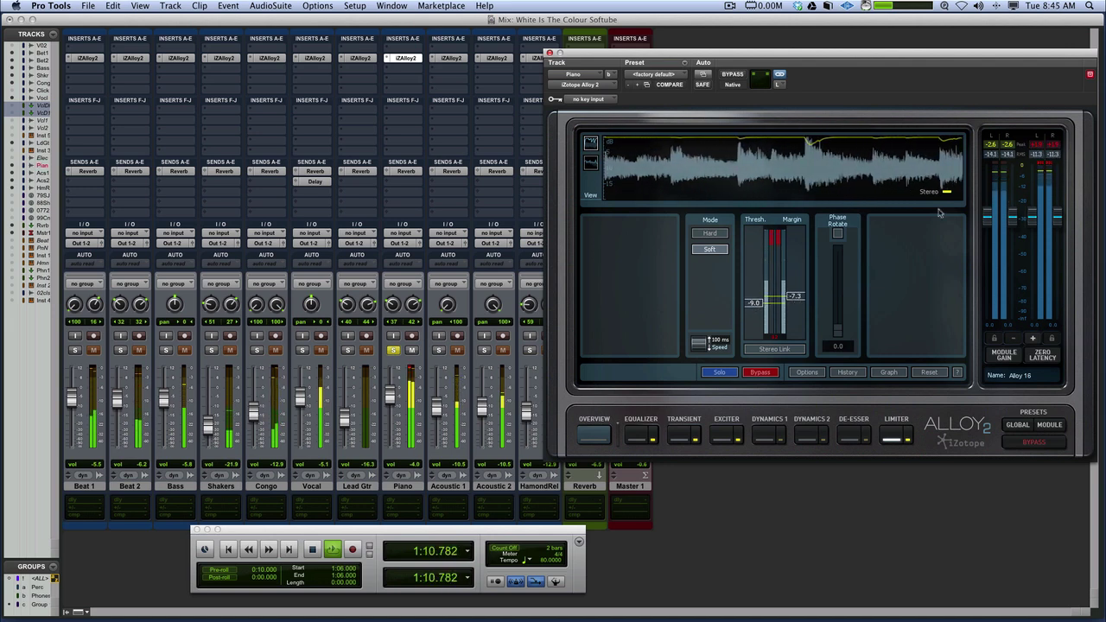
key("space")
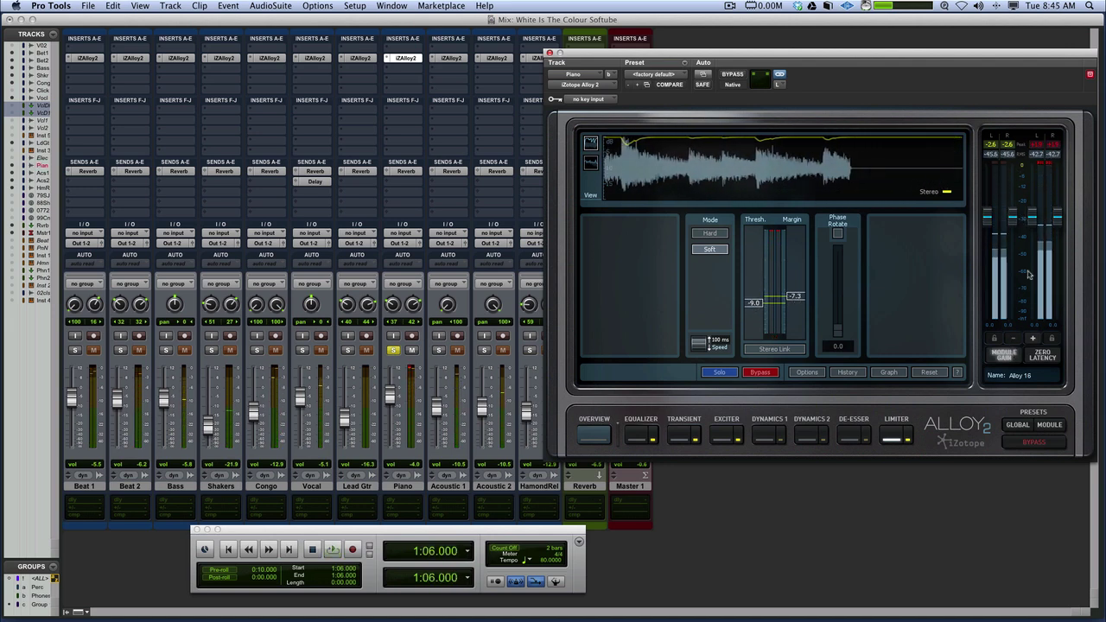
Lower the piano plug-in's input gain to -4.2 dB and output gain to -1.3 dB, clearing the peak readings and replaying the section
key("space")
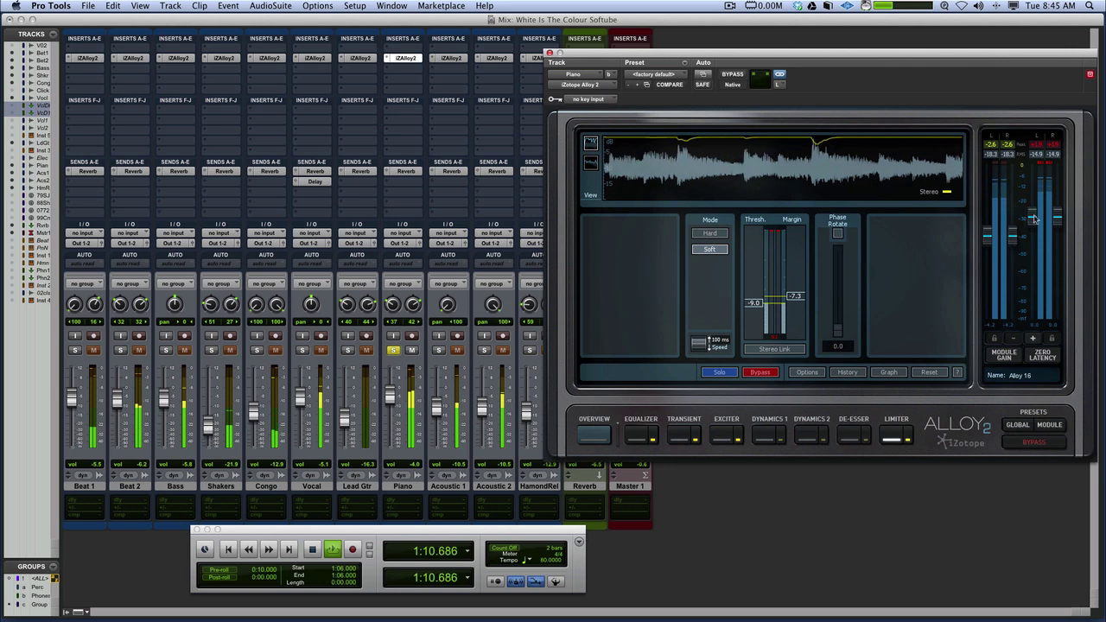
key("space")
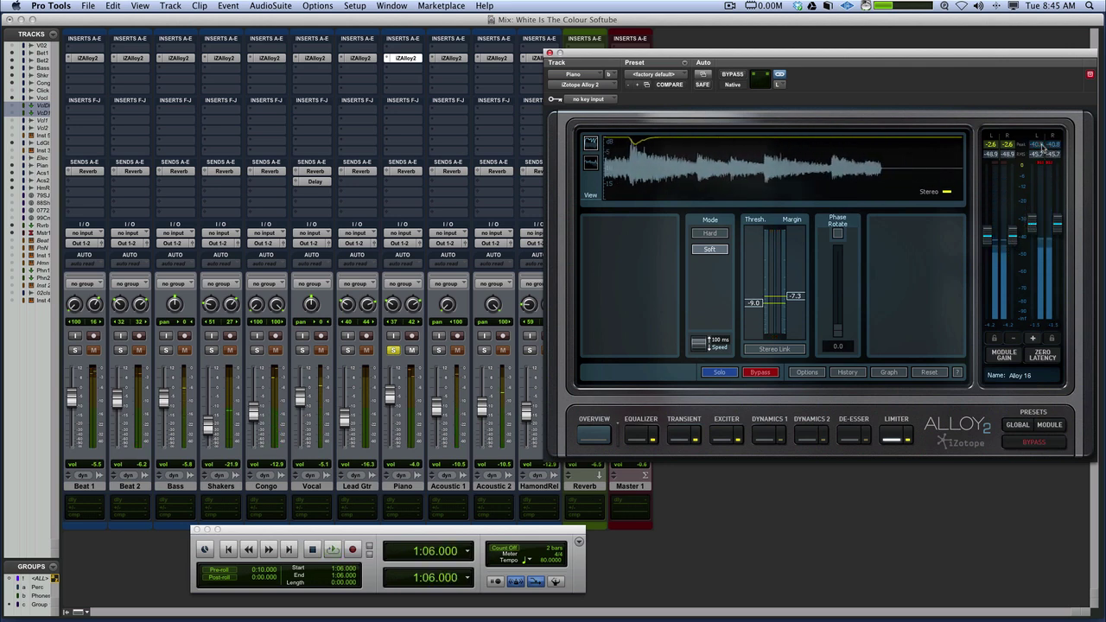
key("space")
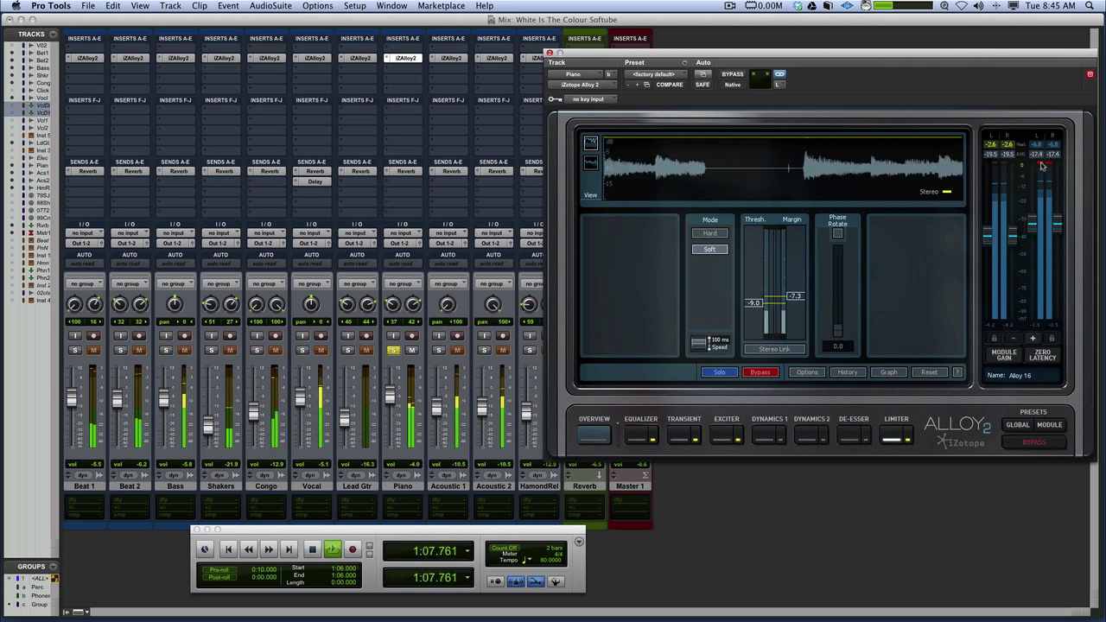
Unsolo the piano, raise its fader to -2.8 dB, close the plug-in and audition the mix from Verse 1
left_click(393, 350)
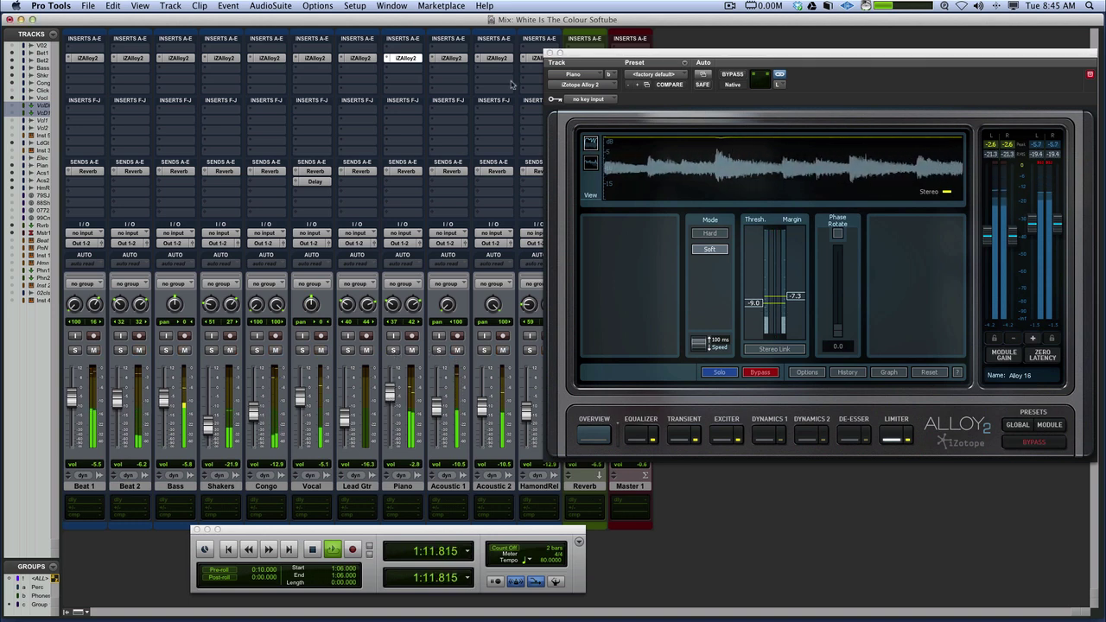
left_click(547, 53)
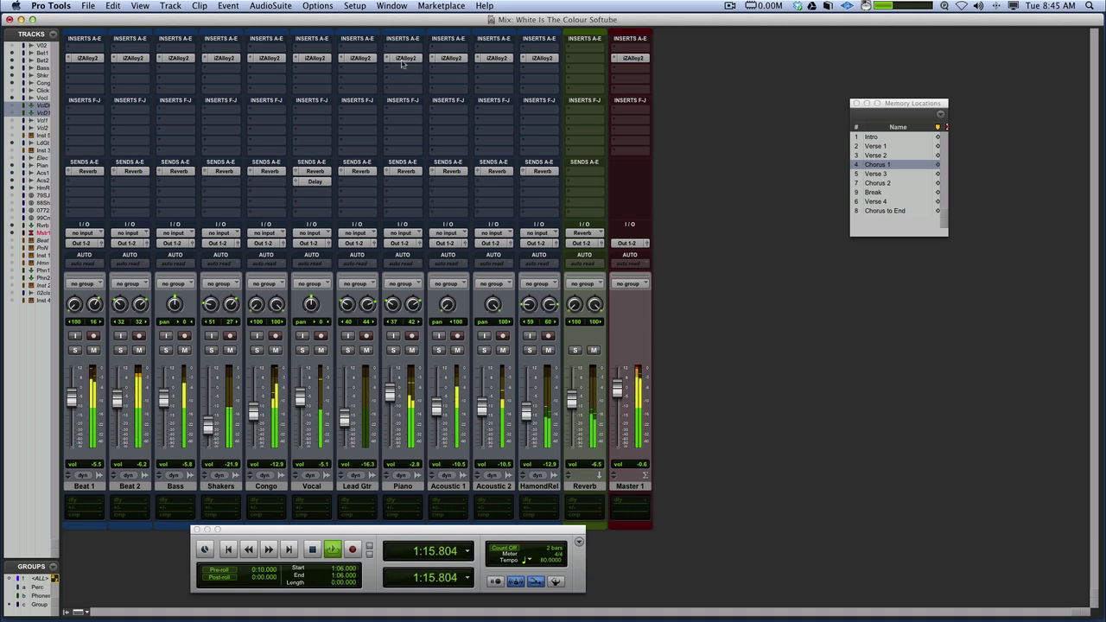
key("space")
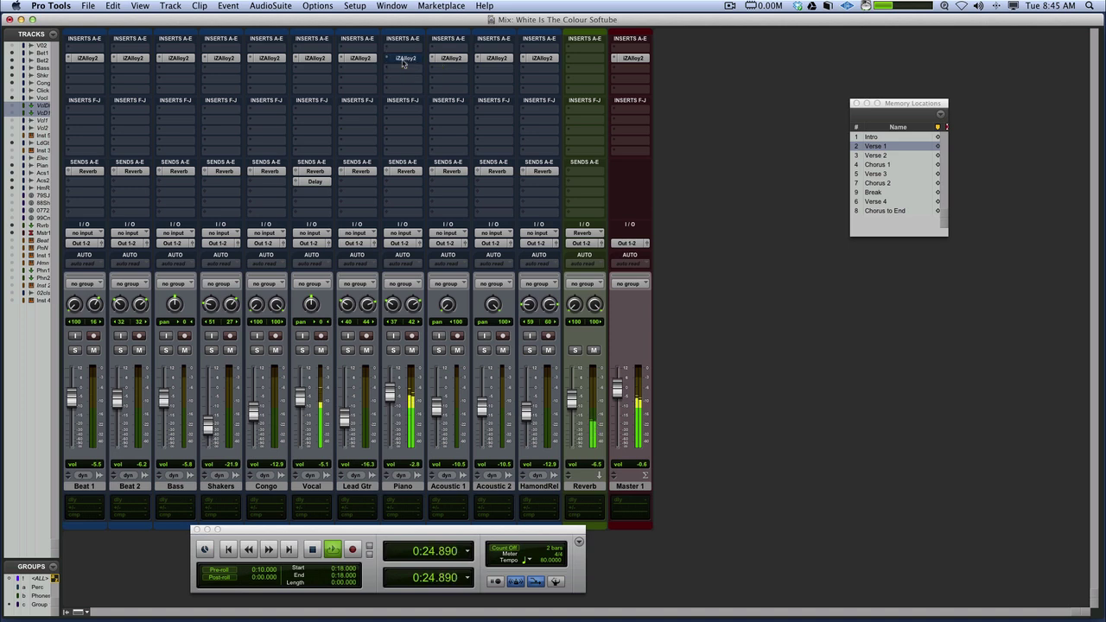
key("space")
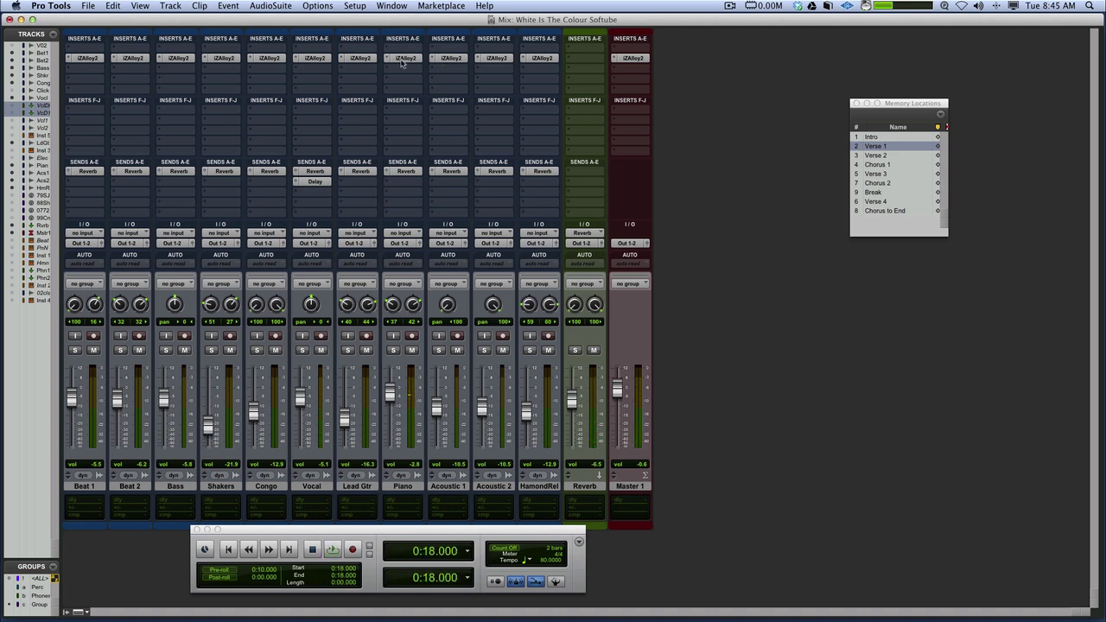
Open Alloy 2 on the Vocal track, move its window over the mixer, and solo the vocal for playback from Verse 1
left_click(312, 59)
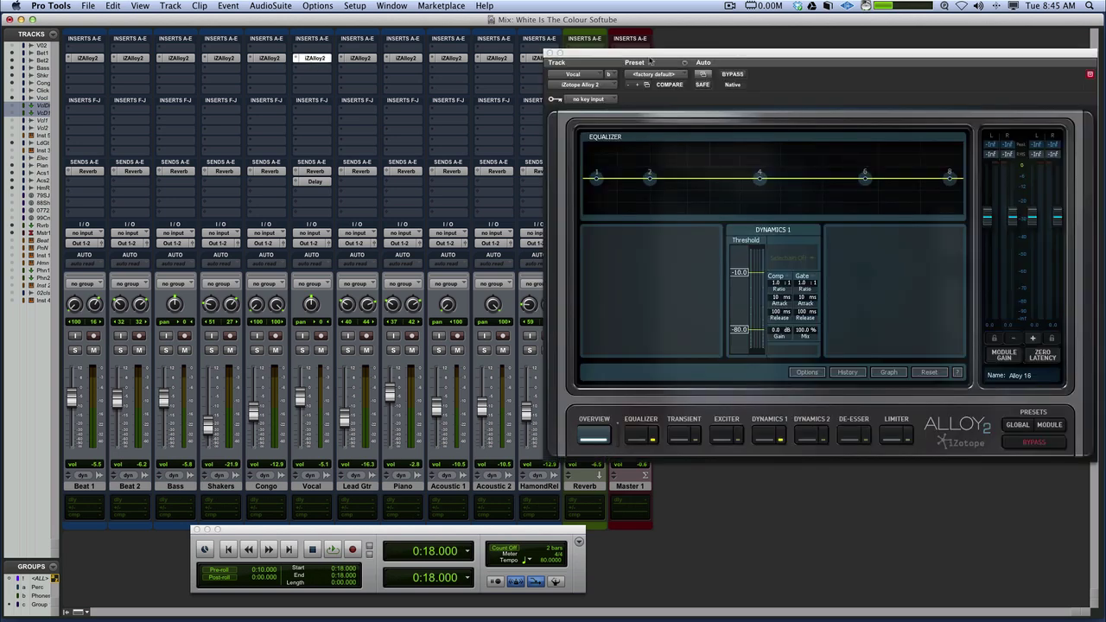
left_click_drag(650, 61, 417, 53)
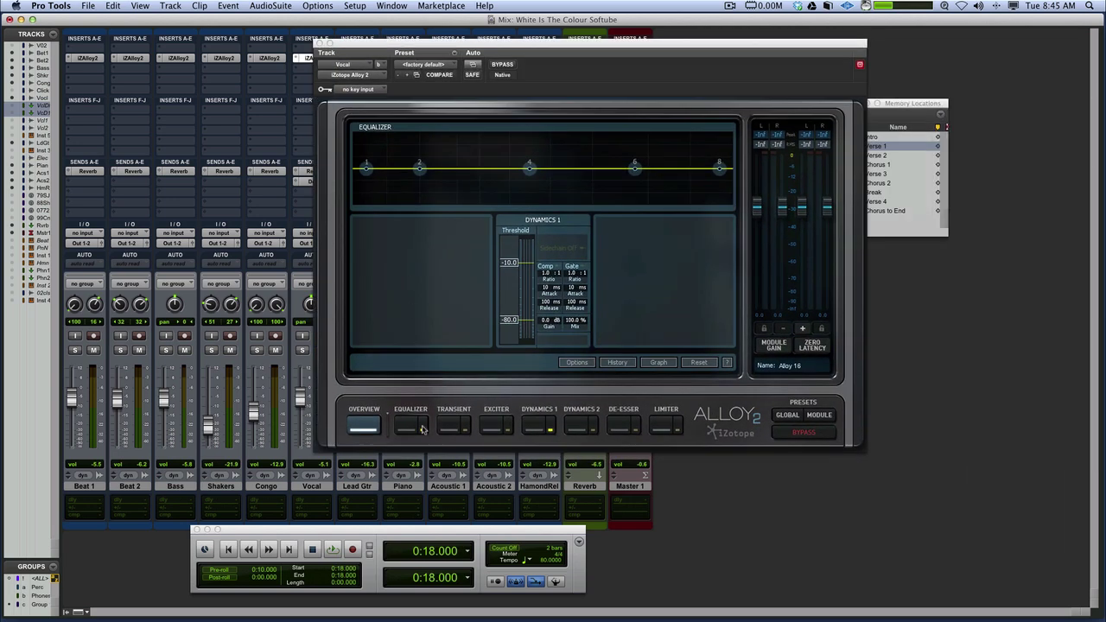
left_click(302, 350)
key("space")
Change vocal equalizer band 1 to a flat highpass filter at 218 Hz
left_click(410, 424)
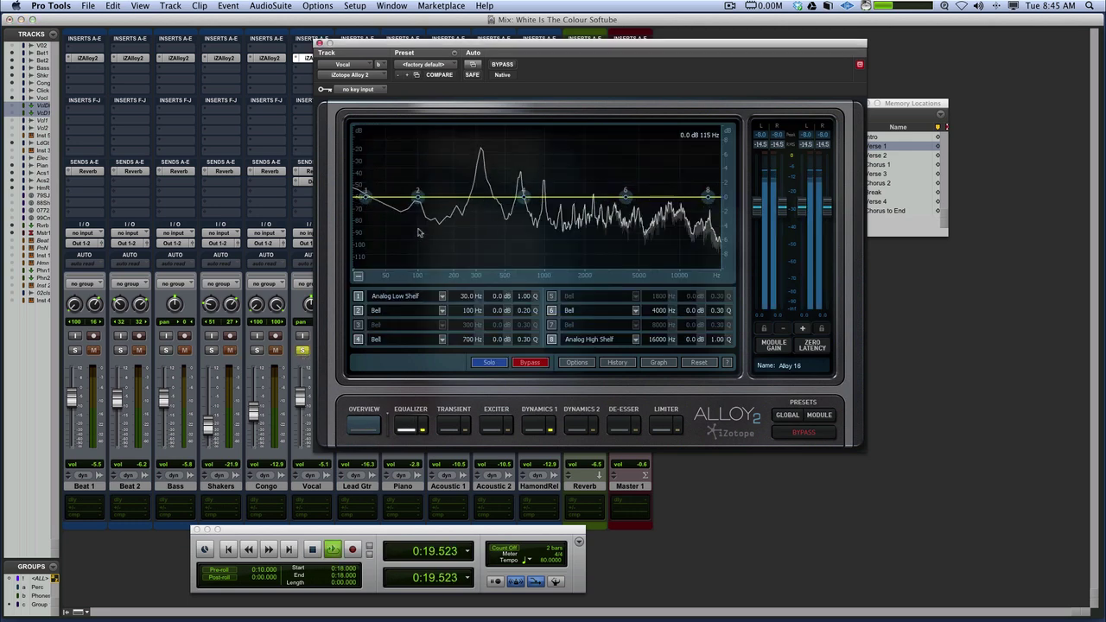
left_click(402, 296)
mouse_move(411, 248)
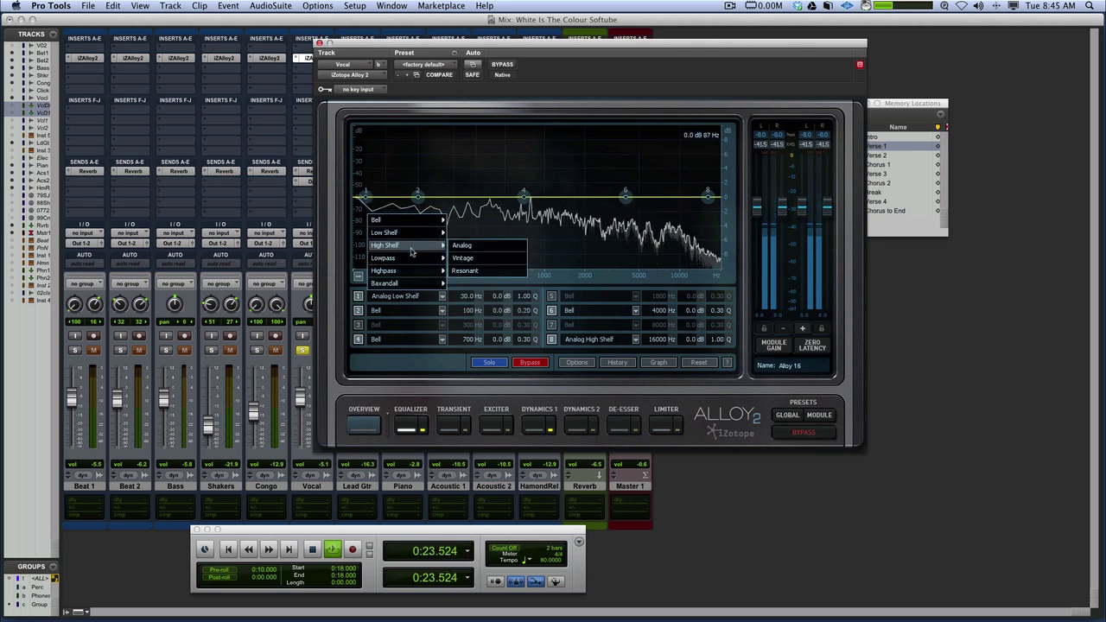
mouse_move(411, 270)
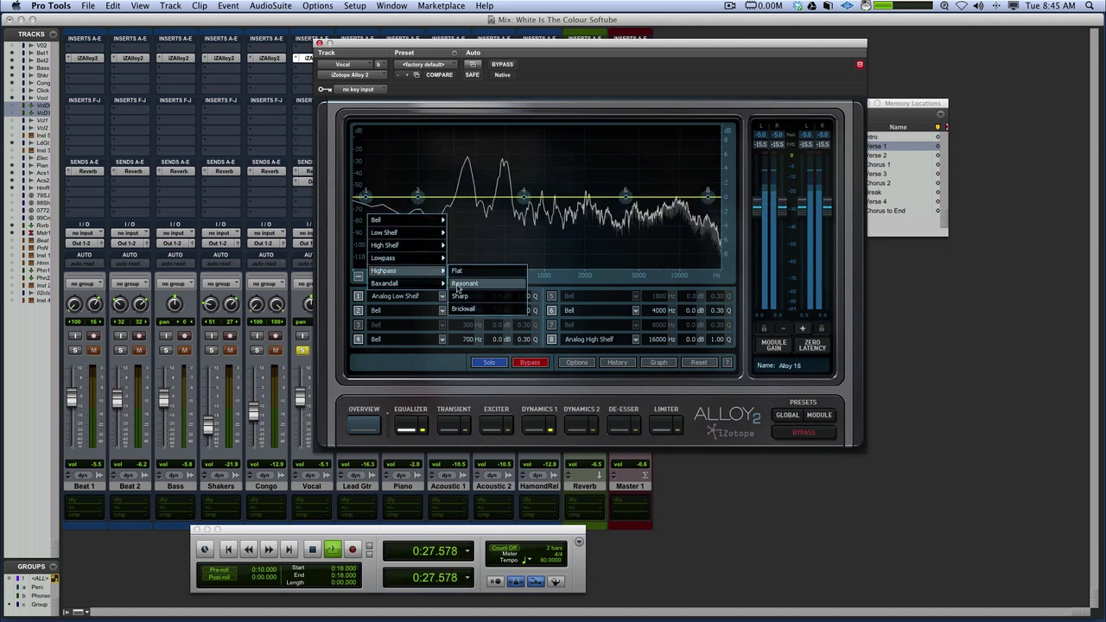
left_click(456, 270)
left_click_drag(382, 197, 467, 209)
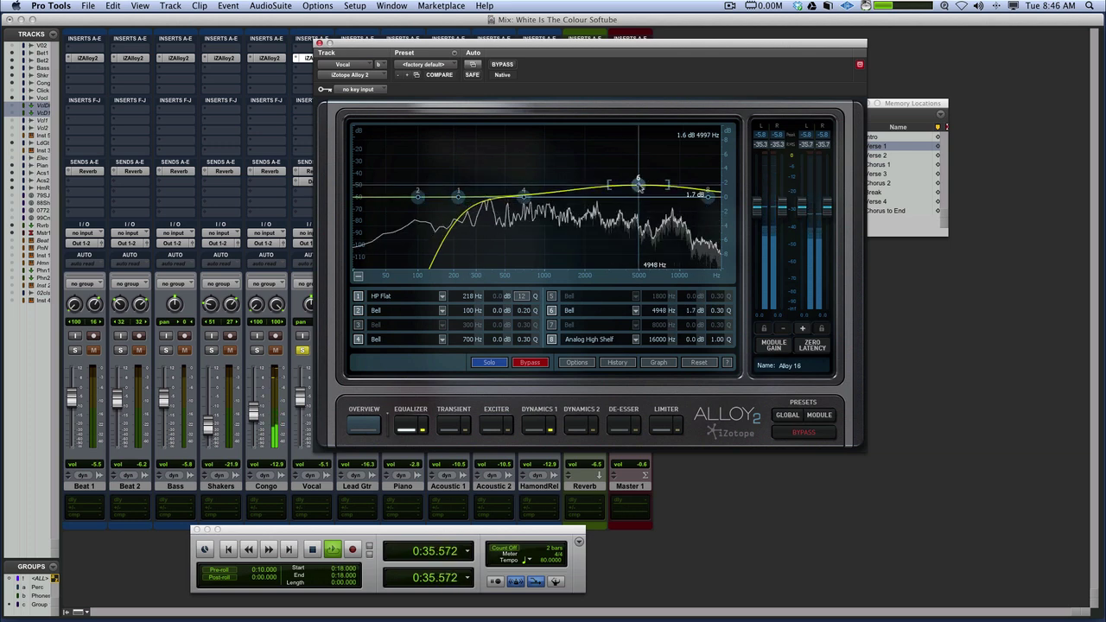
Set vocal EQ band 6 to 4948 Hz, 1.7 dB, Q 2.3, and band 8 to a Vintage High Shelf at 12849 Hz, 1.4 dB
left_click_drag(658, 183, 692, 195)
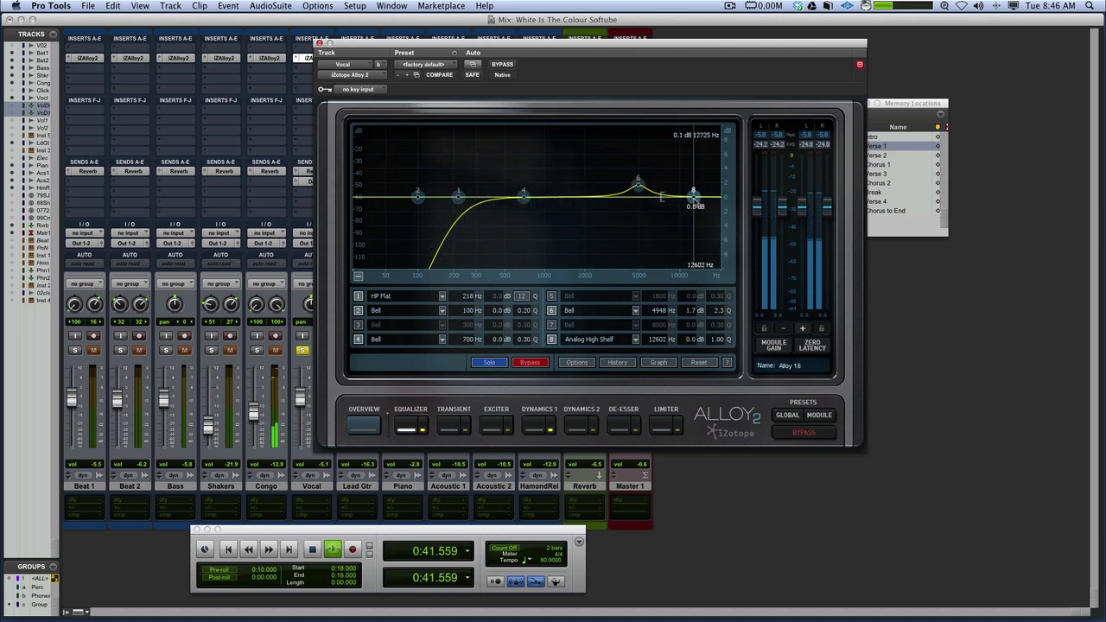
left_click(595, 340)
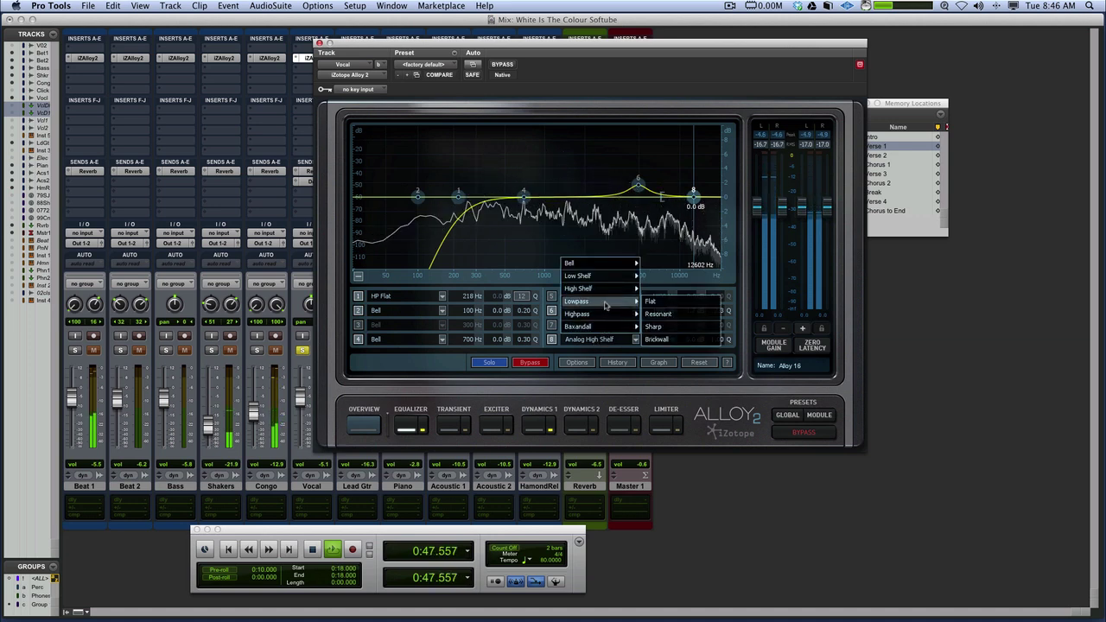
left_click(656, 301)
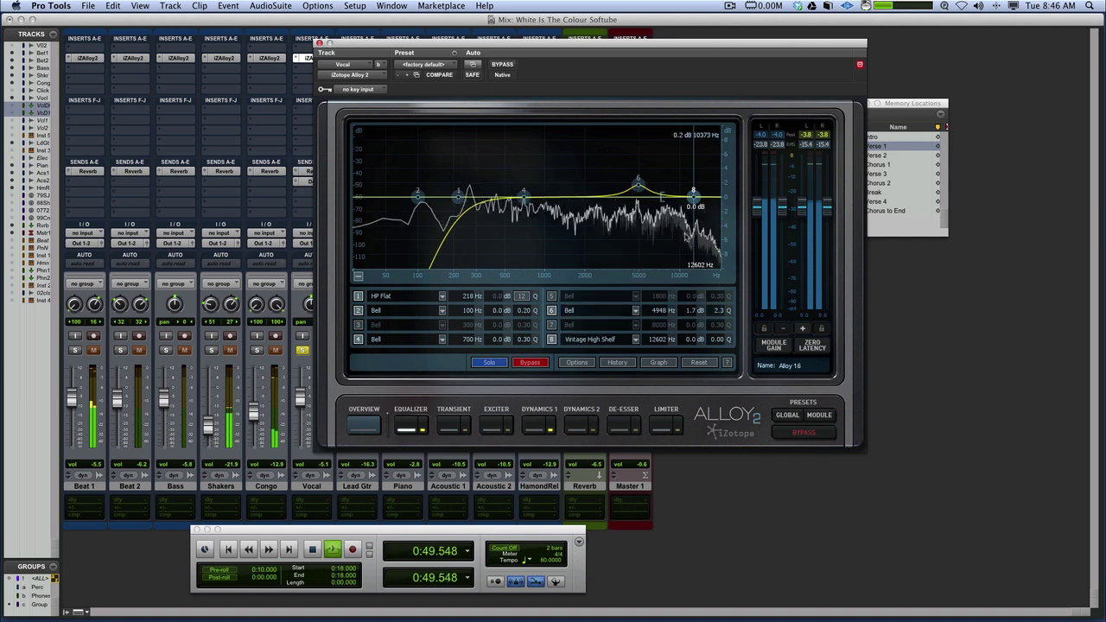
left_click_drag(693, 191, 694, 182)
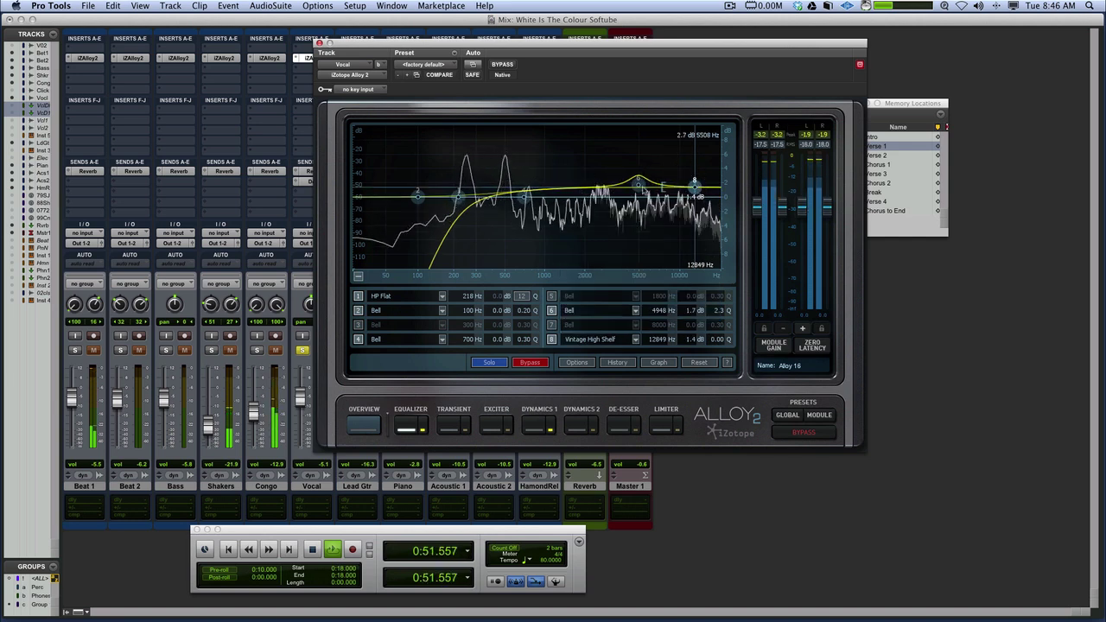
key("space")
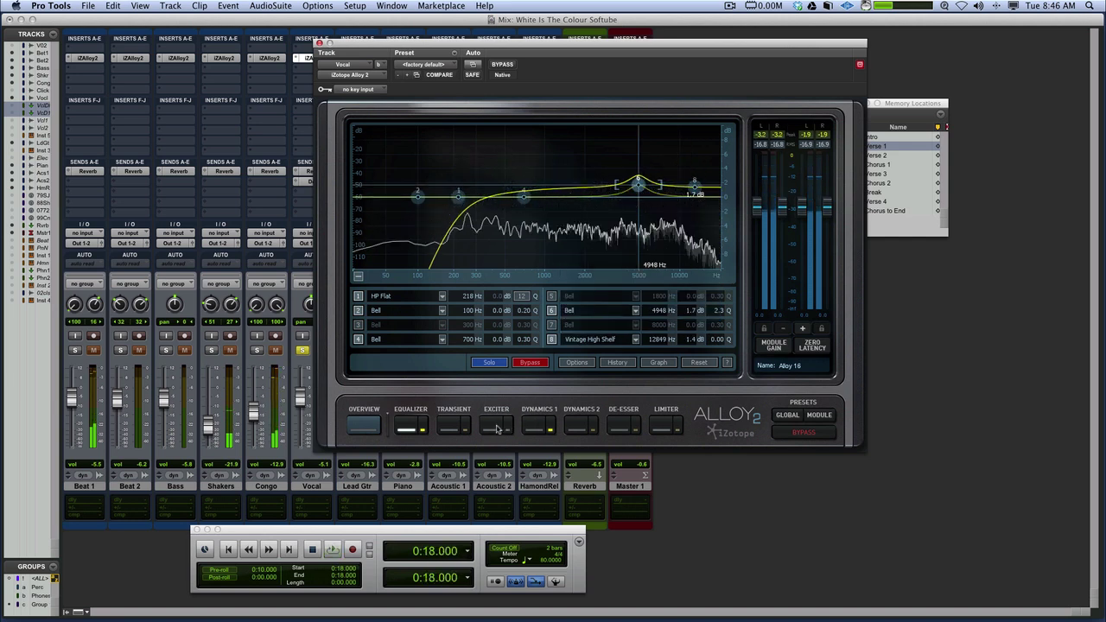
Set the vocal exciter's drive to 7.0 and shift its character blend from the centre towards Warm during playback
left_click(496, 423)
key("space")
left_click(521, 361)
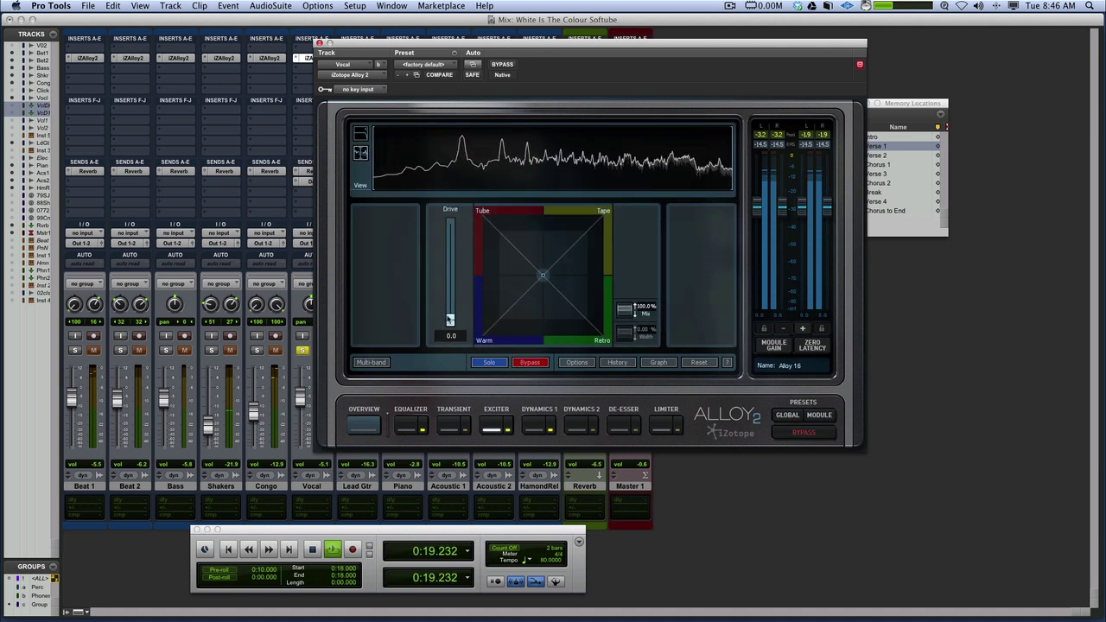
left_click_drag(450, 322, 453, 281)
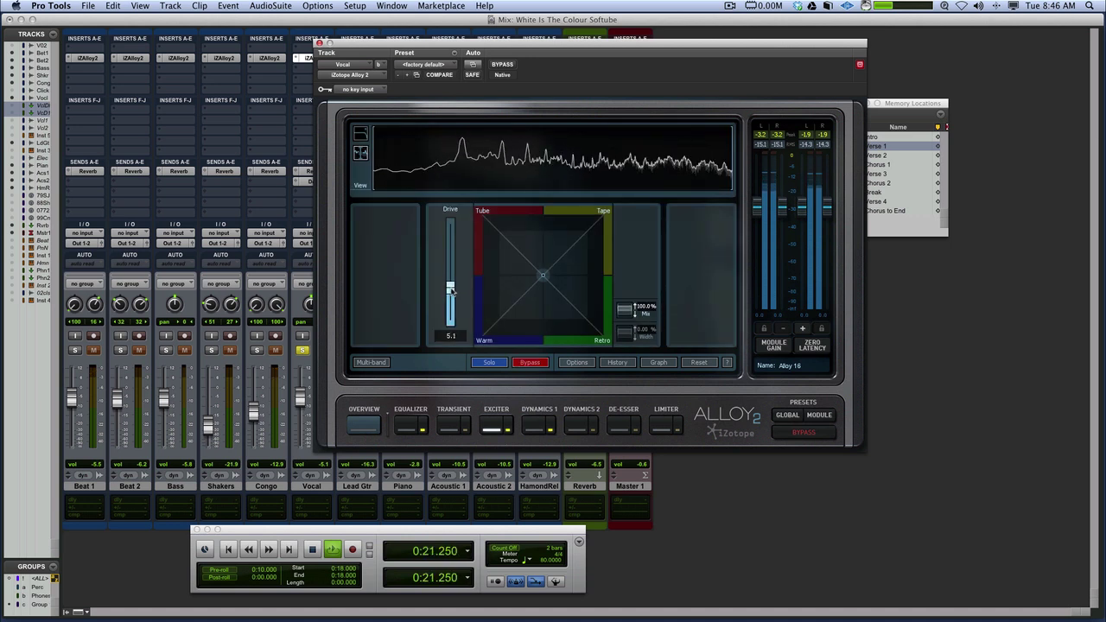
left_click_drag(544, 284, 493, 233)
left_click_drag(451, 288, 449, 266)
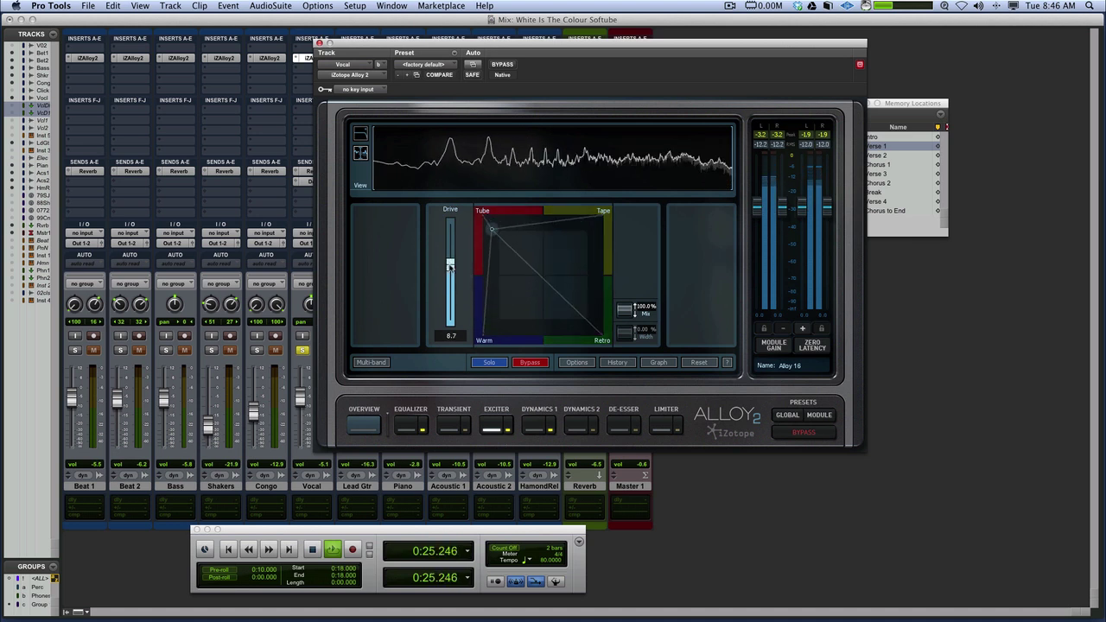
left_click_drag(491, 236, 507, 314)
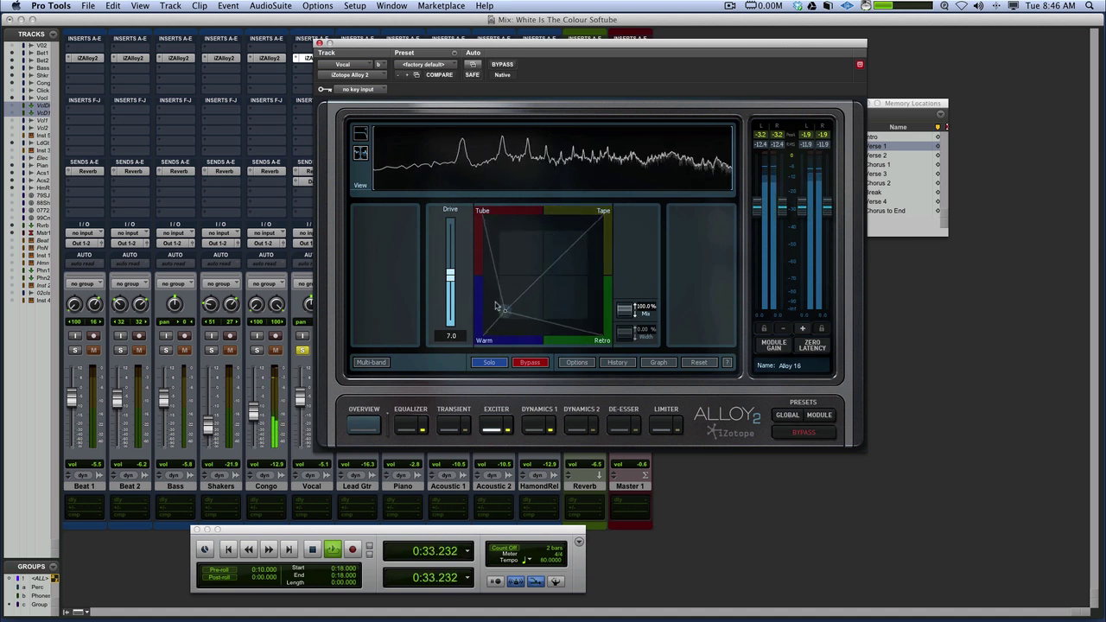
key("space")
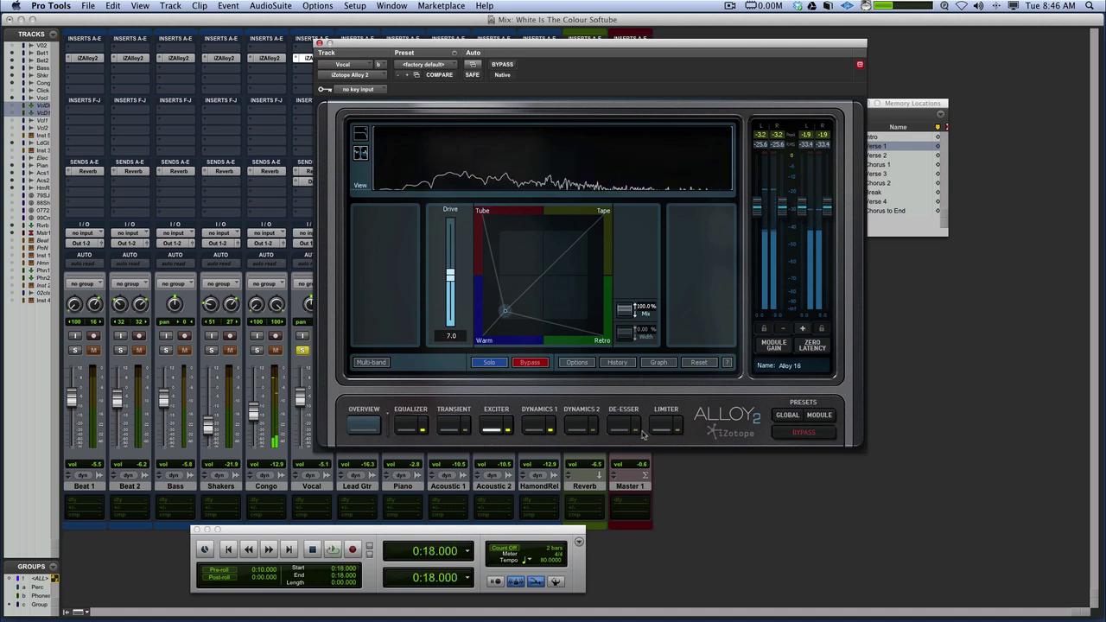
Set the vocal de-esser's threshold to -16.3 dB and its band to 3.85–14.5 kHz, and replay the vocal
left_click(619, 424)
key("space")
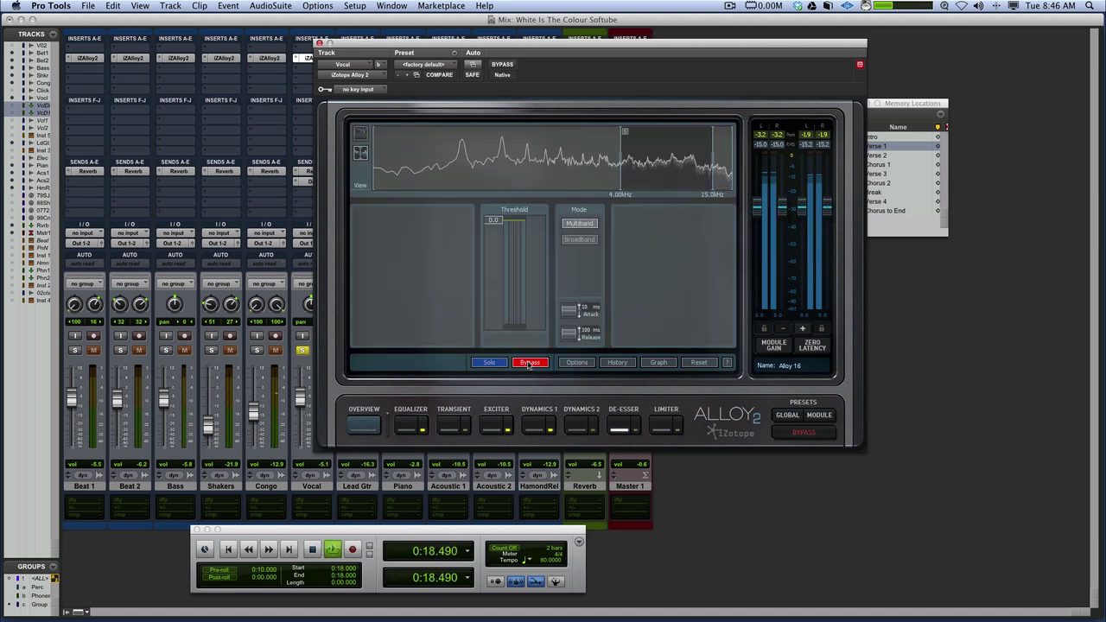
left_click_drag(491, 226, 493, 271)
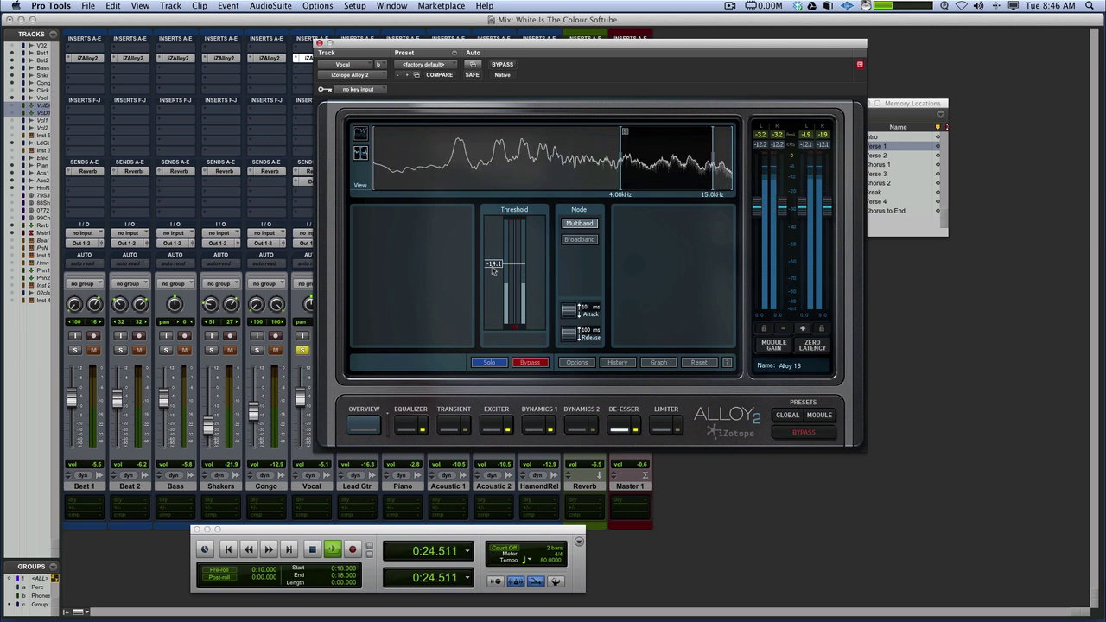
left_click_drag(493, 270, 494, 274)
key("space")
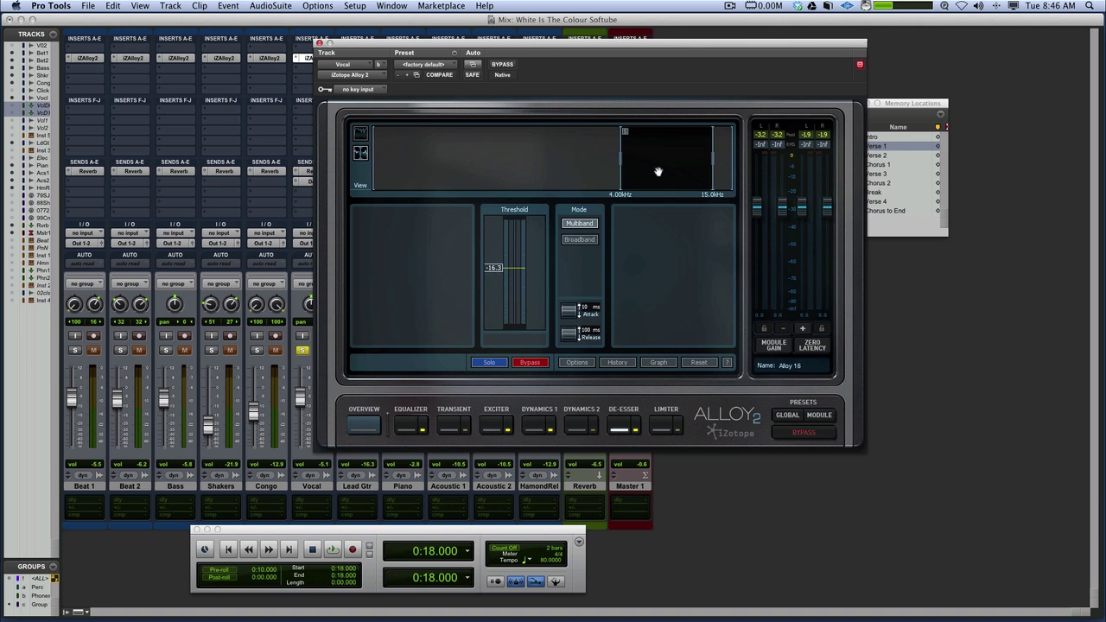
mouse_move(657, 171)
left_mouse_down()
mouse_move(426, 165)
mouse_move(655, 173)
left_mouse_up()
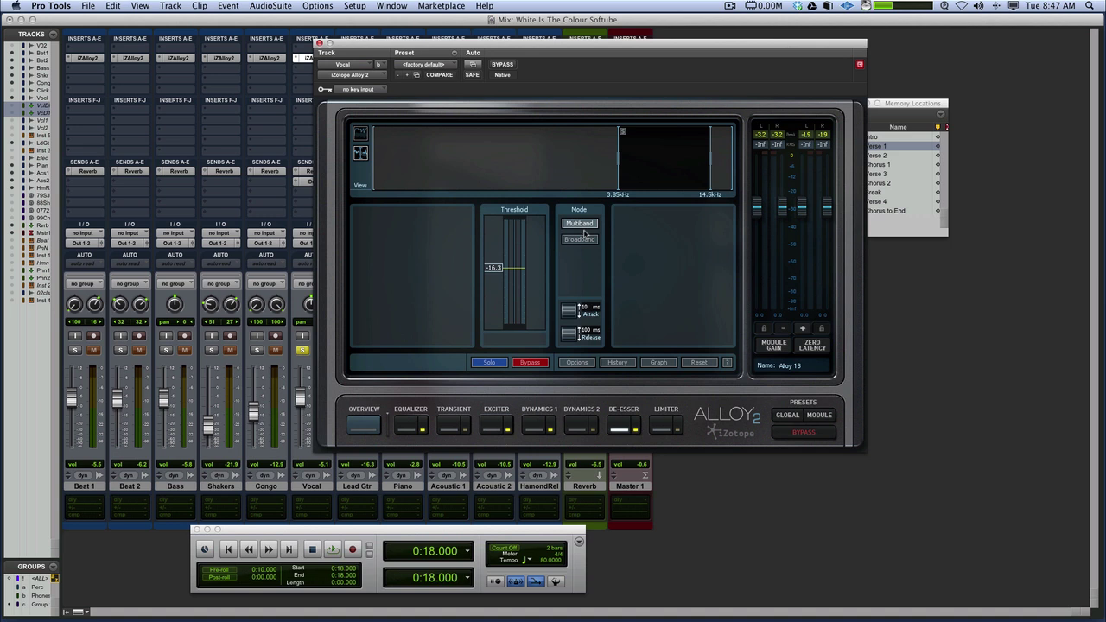
key("space")
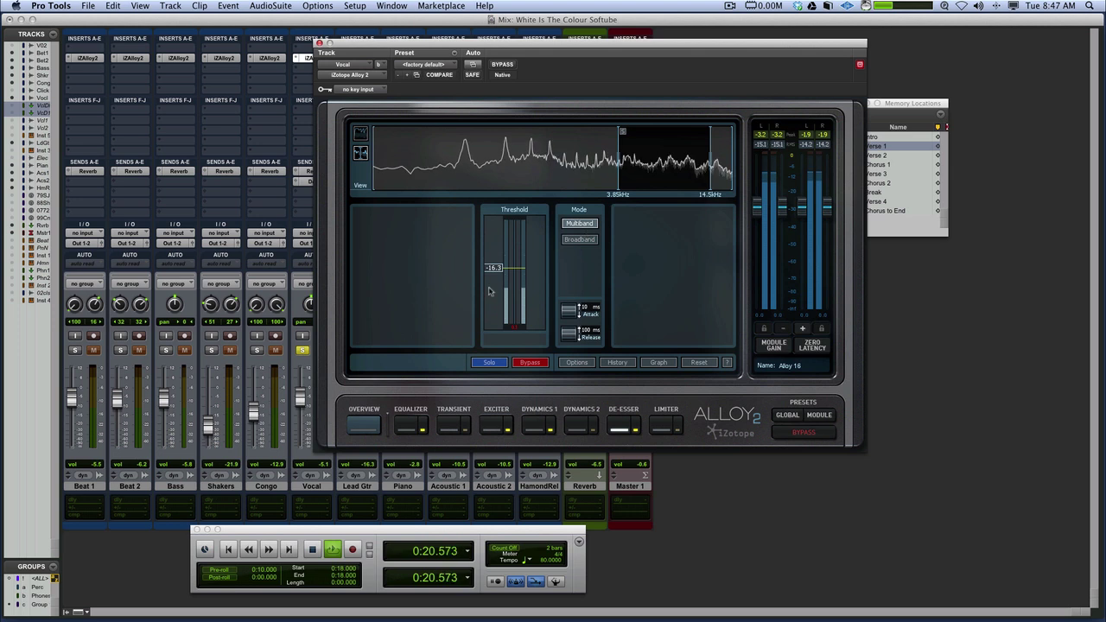
Compare the vocal with Alloy 2 bypassed and active, and take the vocal out of solo
left_click(789, 433)
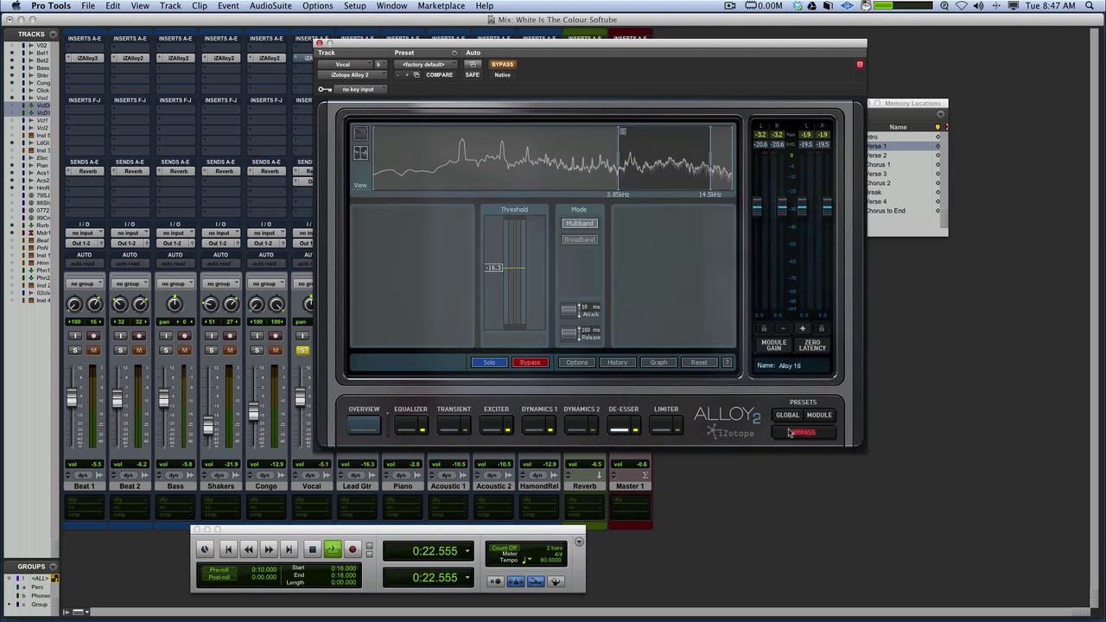
left_click(789, 433)
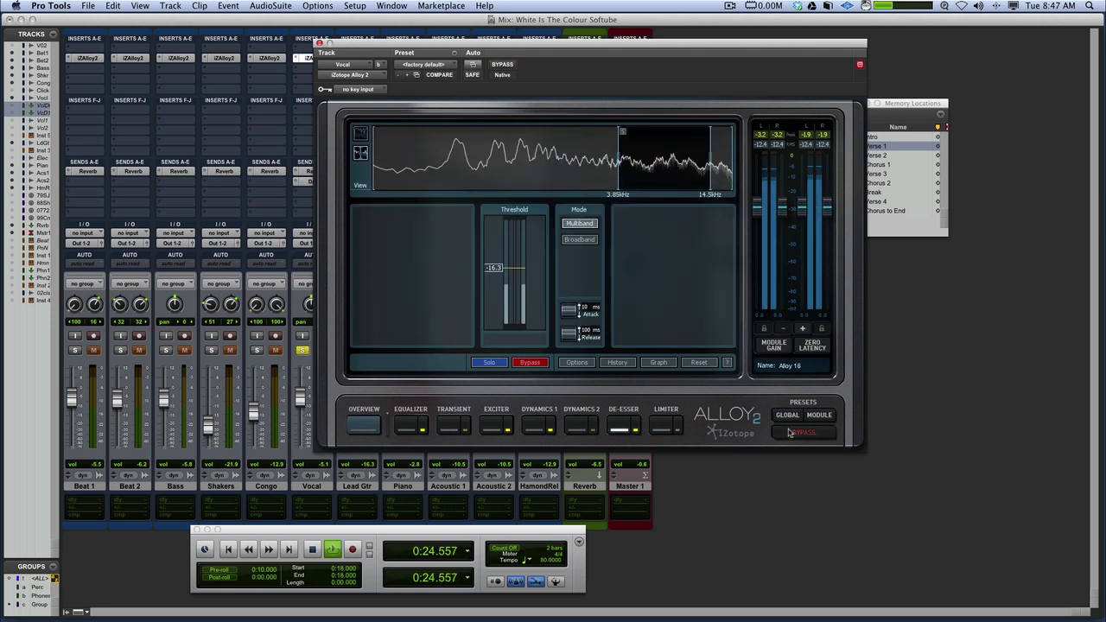
left_click(302, 350)
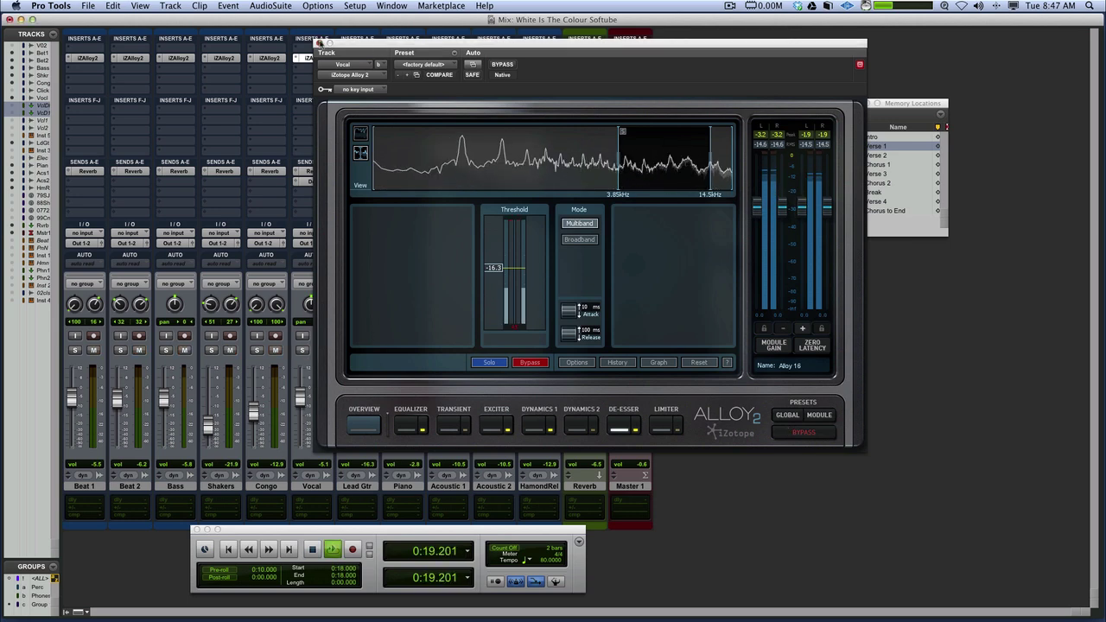
Close the vocal's plug-in window and set the Vocal fader to -3.1 and the Piano fader to -3.7
left_click(319, 43)
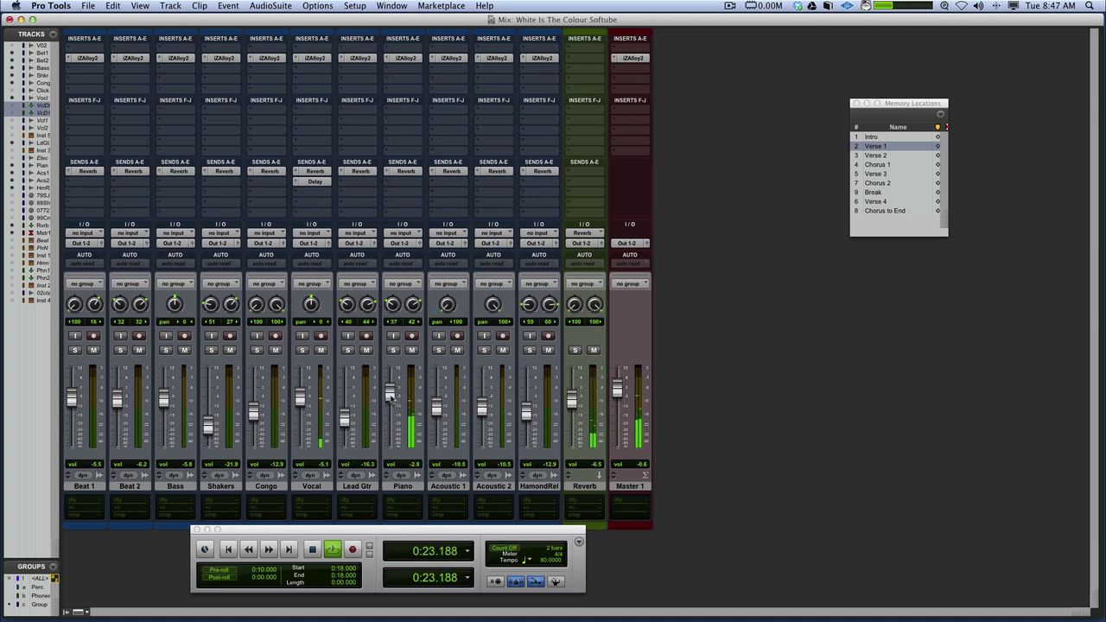
left_click_drag(299, 400, 299, 395)
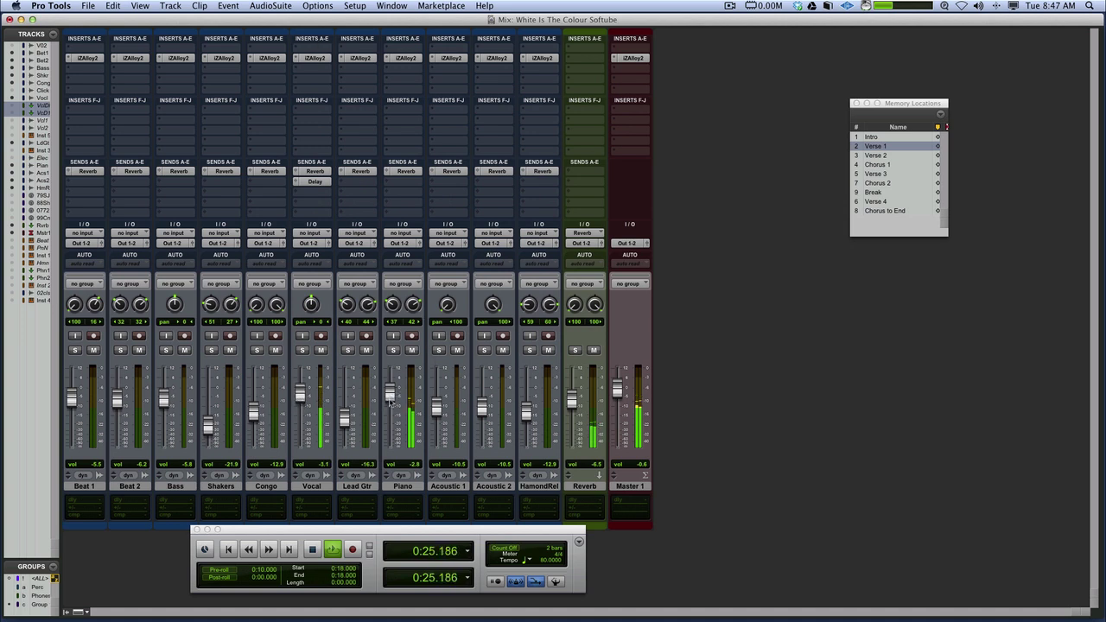
left_click_drag(390, 399, 390, 402)
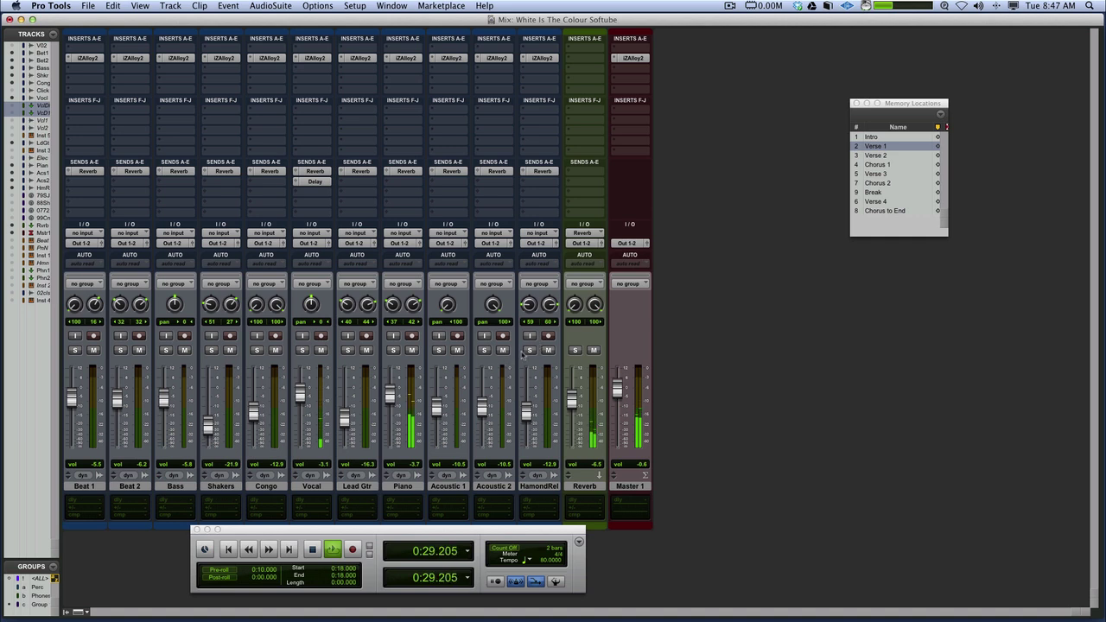
Play the mix from Verse 2 with the Acoustic 1 and Acoustic 2 tracks soloed
key("space")
left_click(875, 155)
key("space")
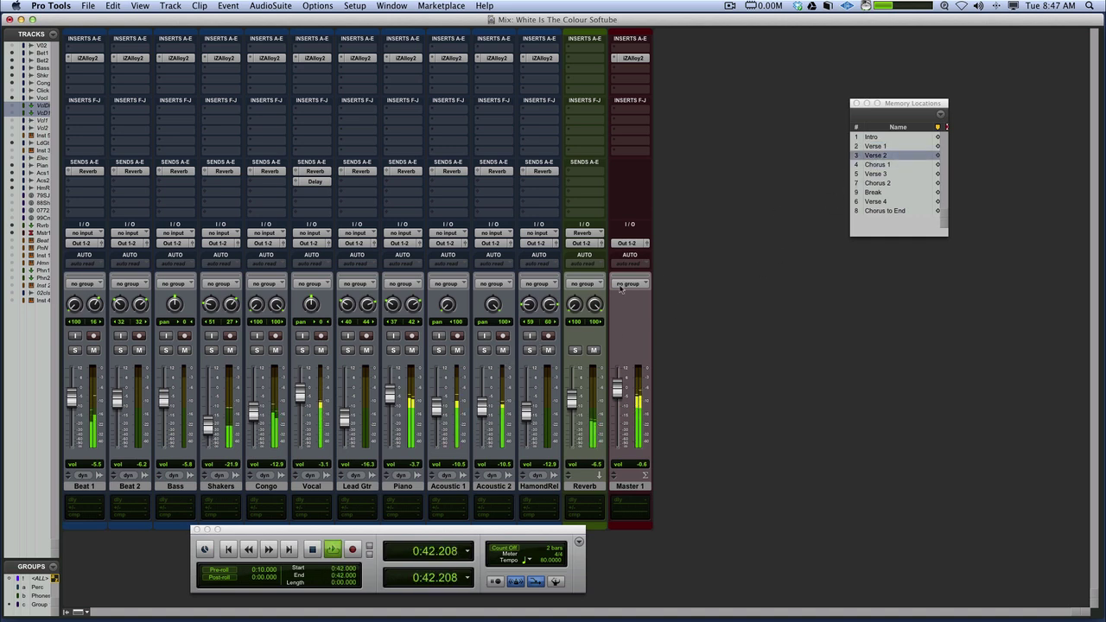
left_click(439, 350)
left_click(482, 350)
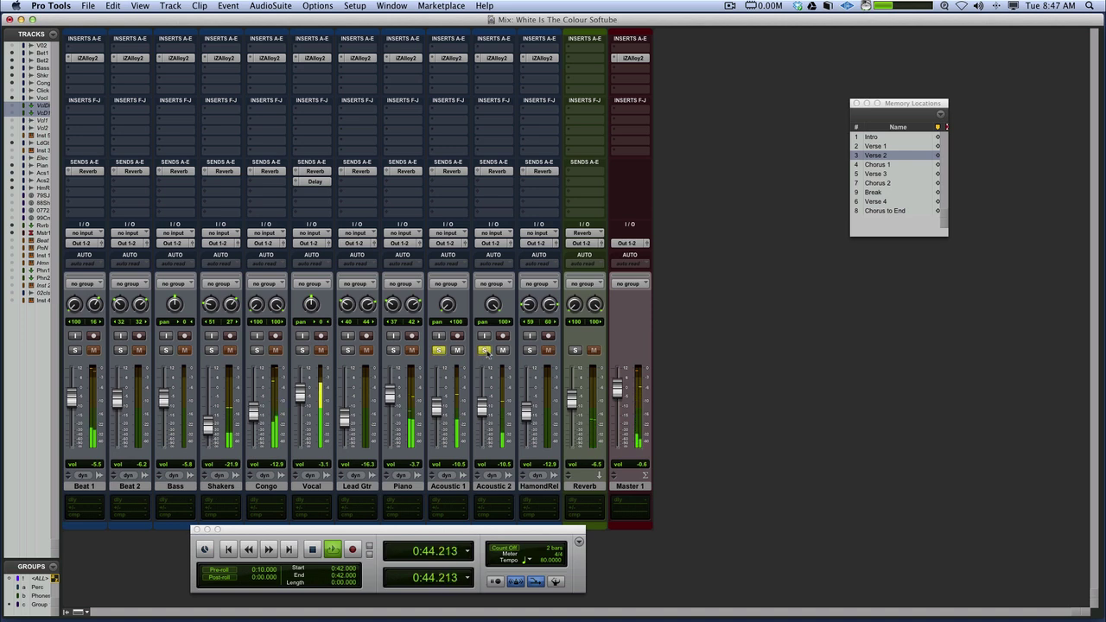
In Acoustic 1's Alloy 2 signal flow graph, place Dynamics 1 and Dynamics 2 in parallel ahead of the Exciter
left_click(450, 59)
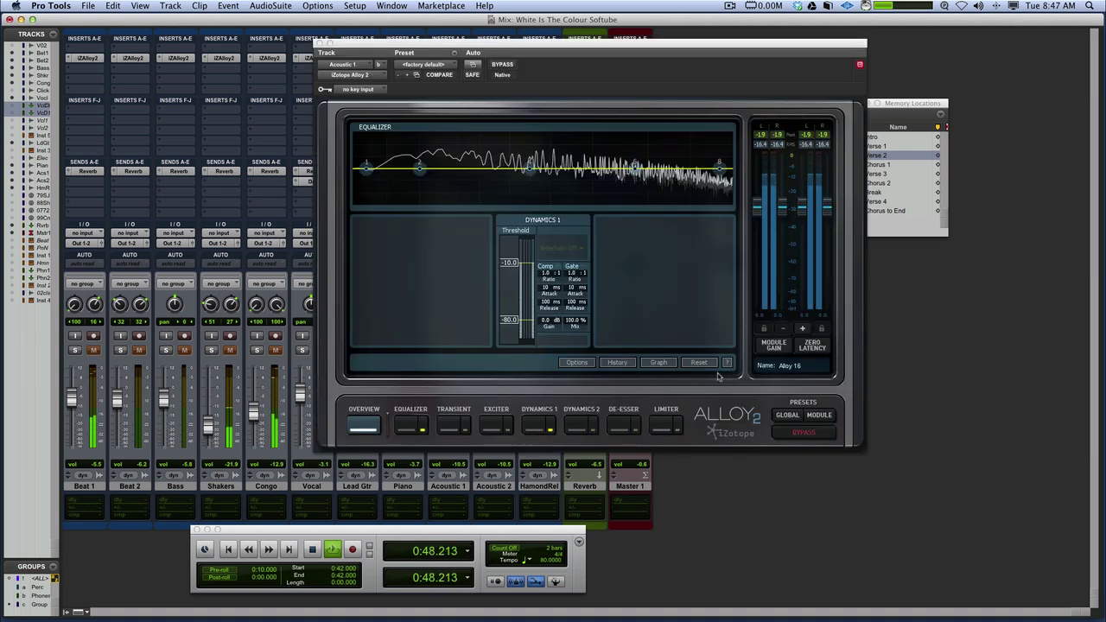
left_click(659, 361)
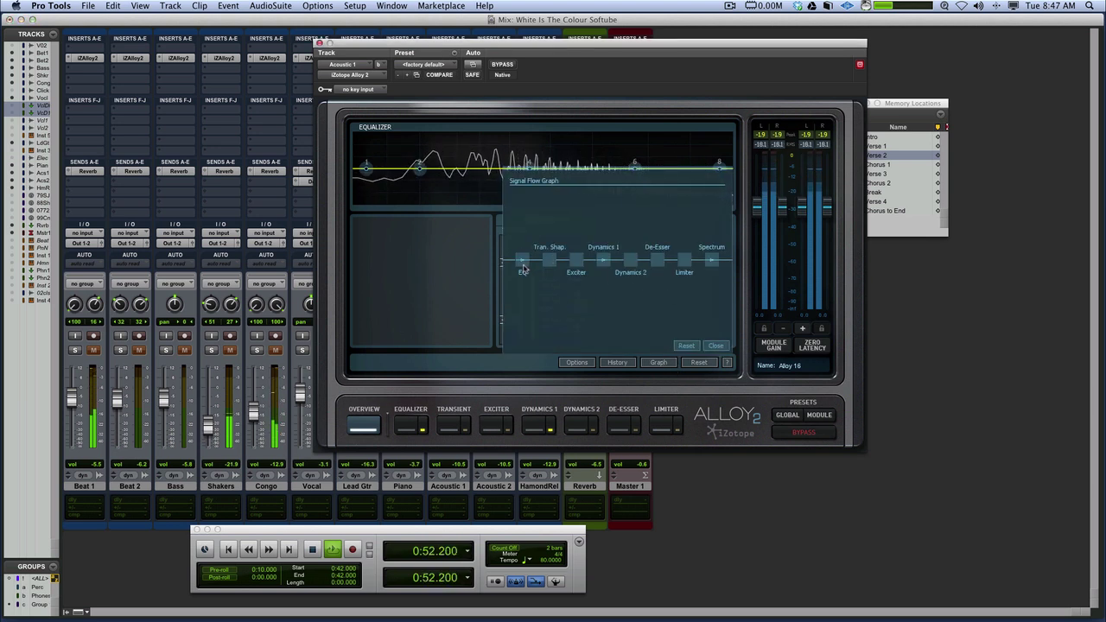
mouse_move(525, 264)
left_mouse_down()
mouse_move(583, 265)
mouse_move(513, 270)
mouse_move(665, 262)
mouse_move(519, 263)
left_mouse_up()
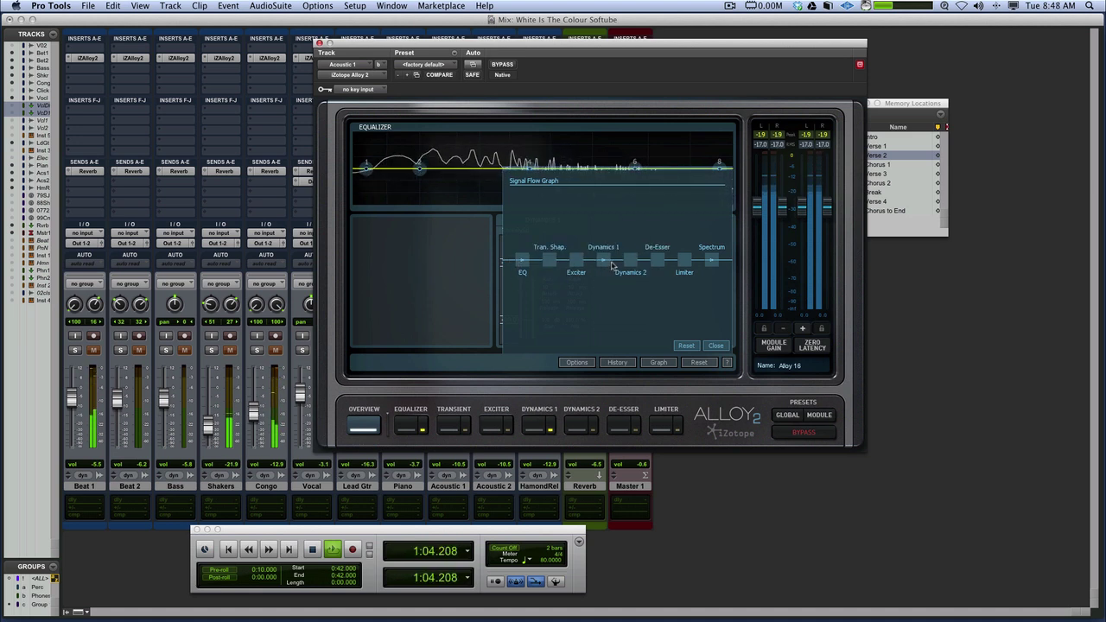
mouse_move(630, 261)
left_mouse_down()
mouse_move(617, 241)
mouse_move(618, 311)
mouse_move(622, 247)
mouse_move(606, 262)
mouse_move(633, 269)
left_mouse_up()
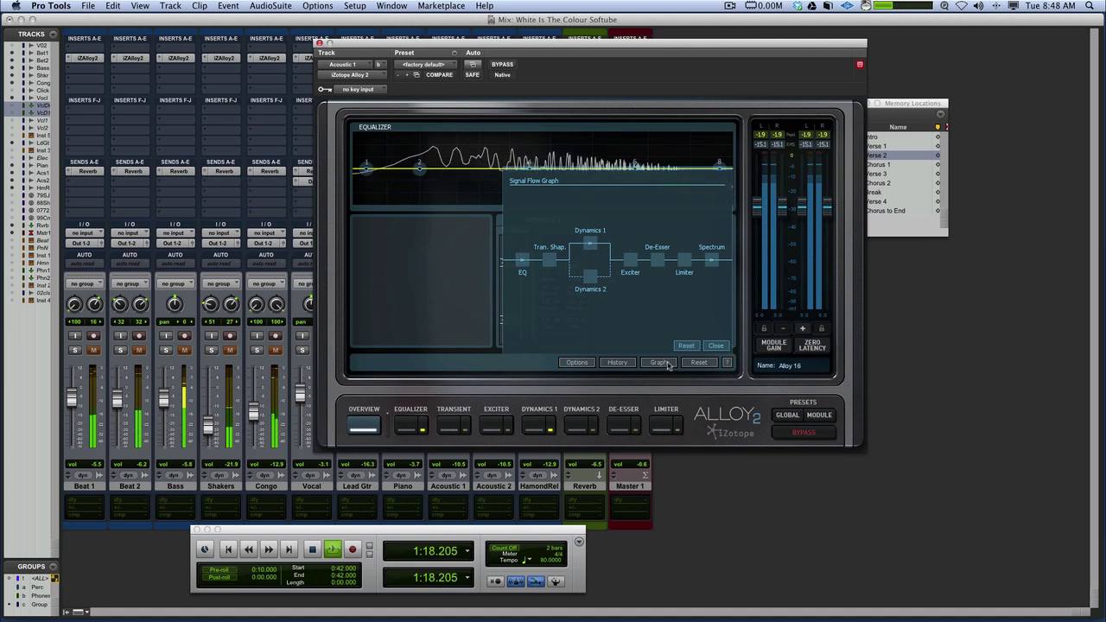
left_click(715, 346)
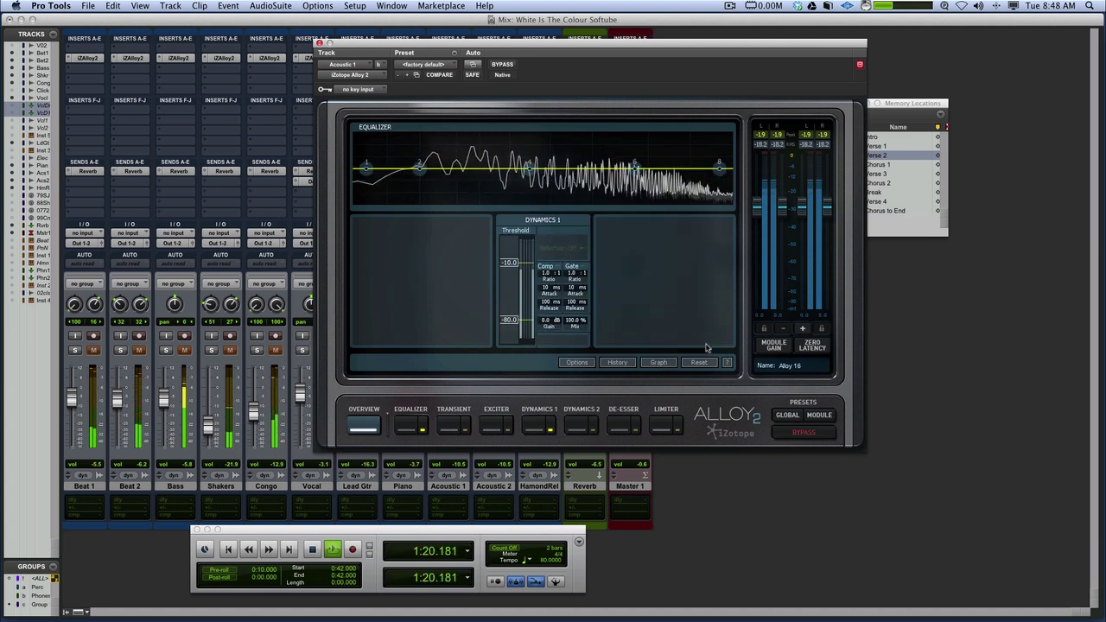
Audition the global Guitar > Acoustic presets Bright Classical Acoustic and Folky Warmth on Acoustic 1
left_click(787, 414)
scroll(510, 214, "down", 5)
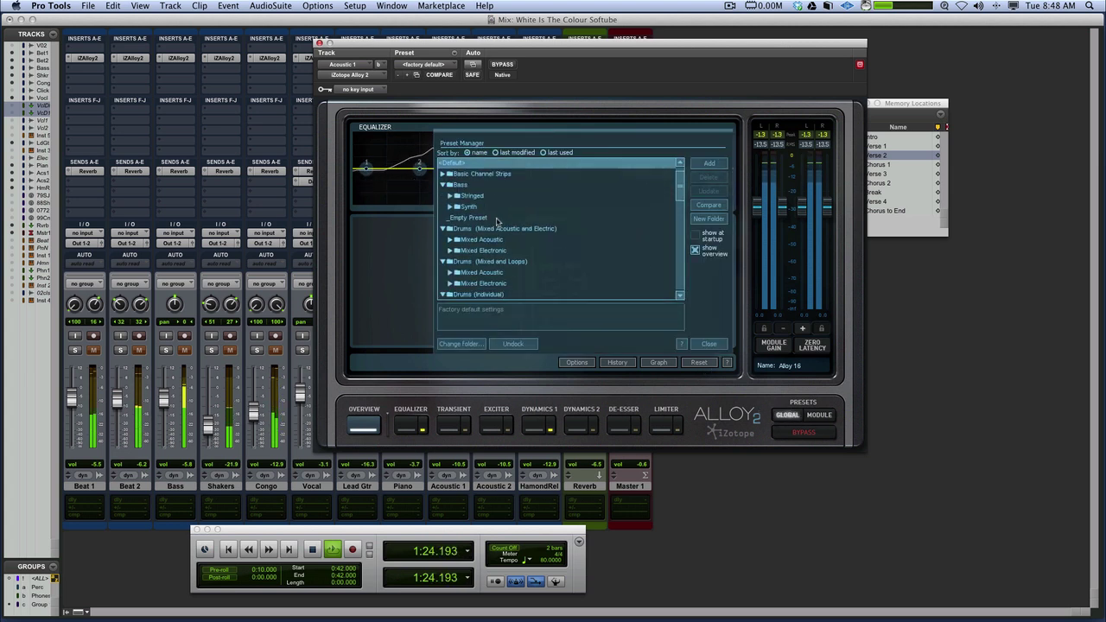
scroll(497, 222, "down", 8)
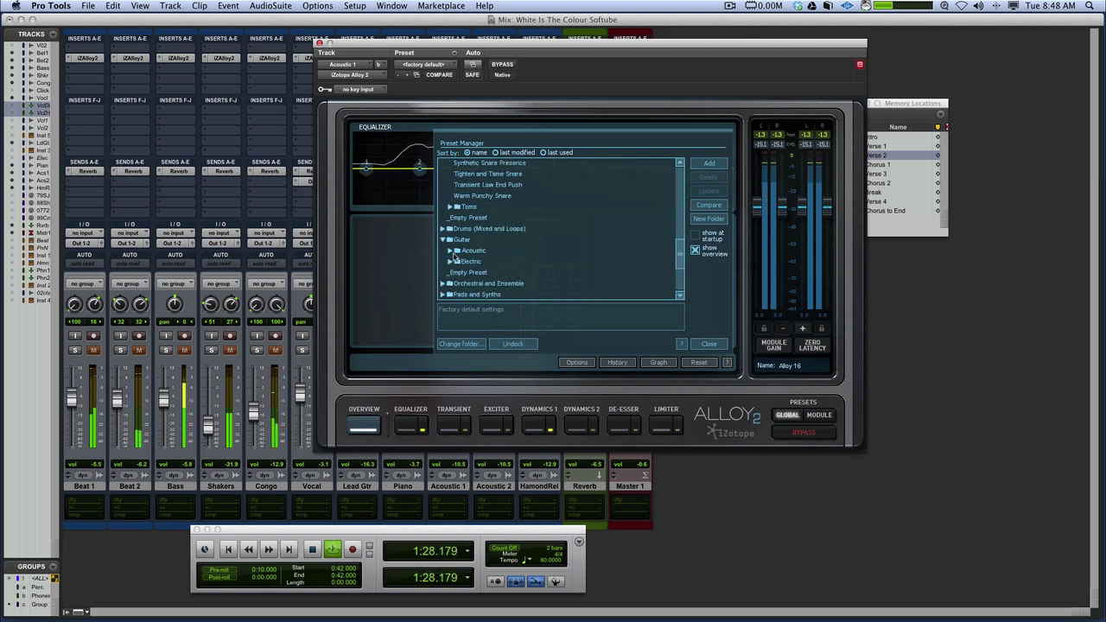
left_click(450, 251)
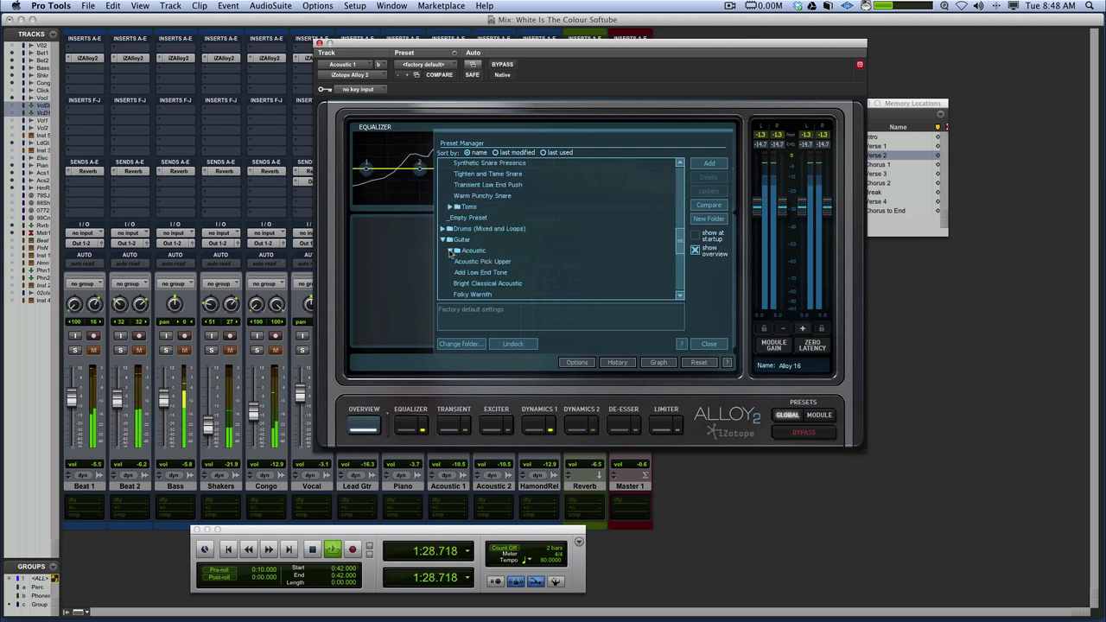
left_click(490, 283)
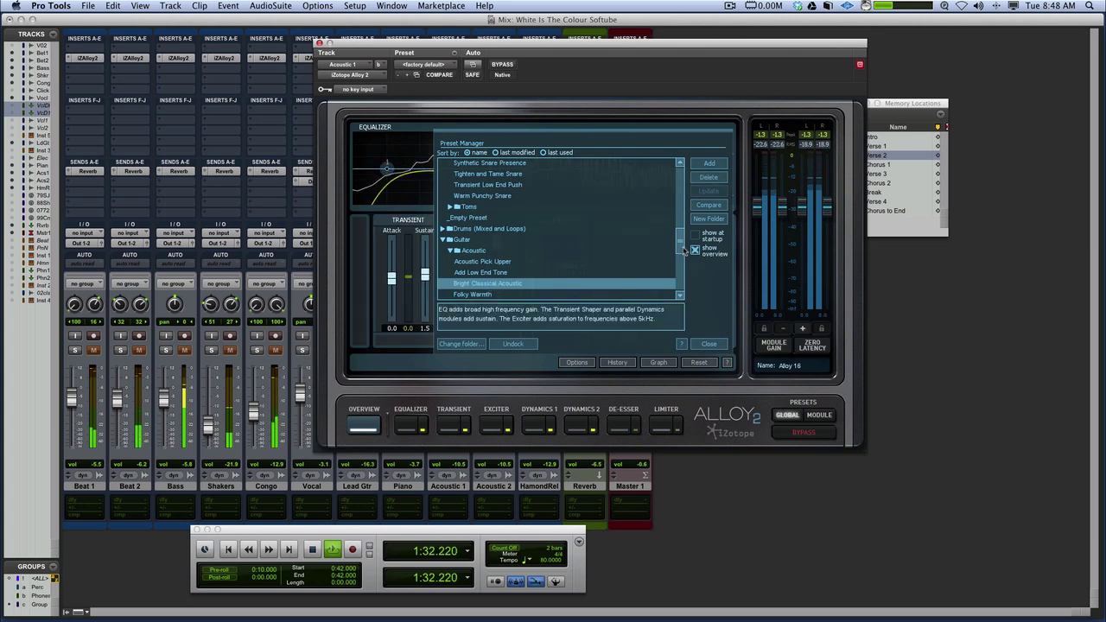
left_click(483, 294)
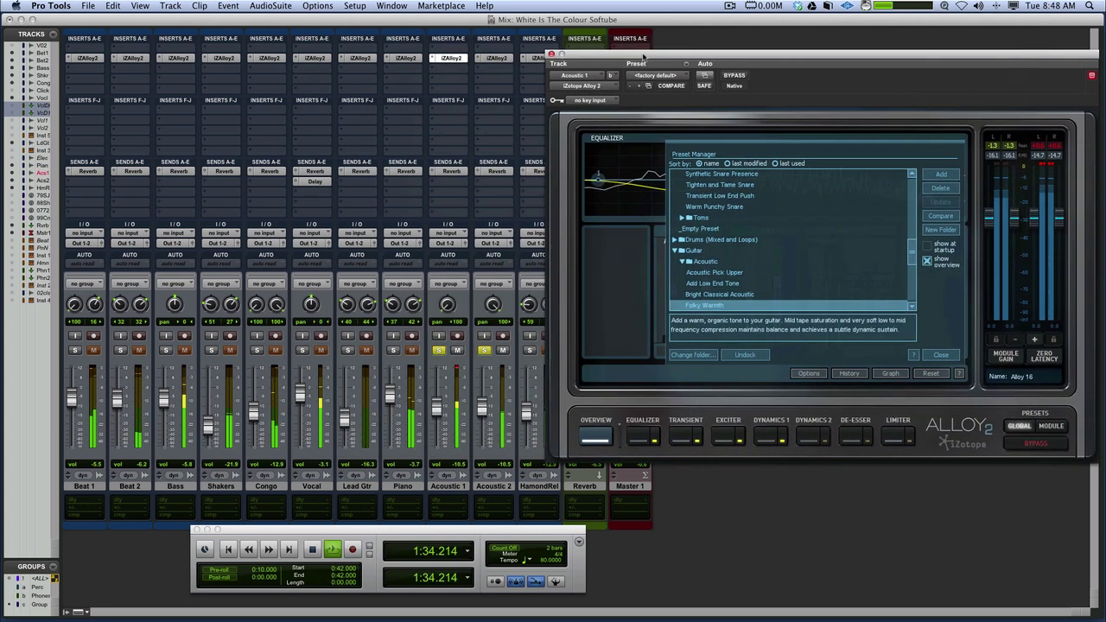
Take Acoustic 2 out of solo, try the Add Low End Tone and Pop Accompaniment presets on Acoustic 1, and lower the input gain
left_click(484, 350)
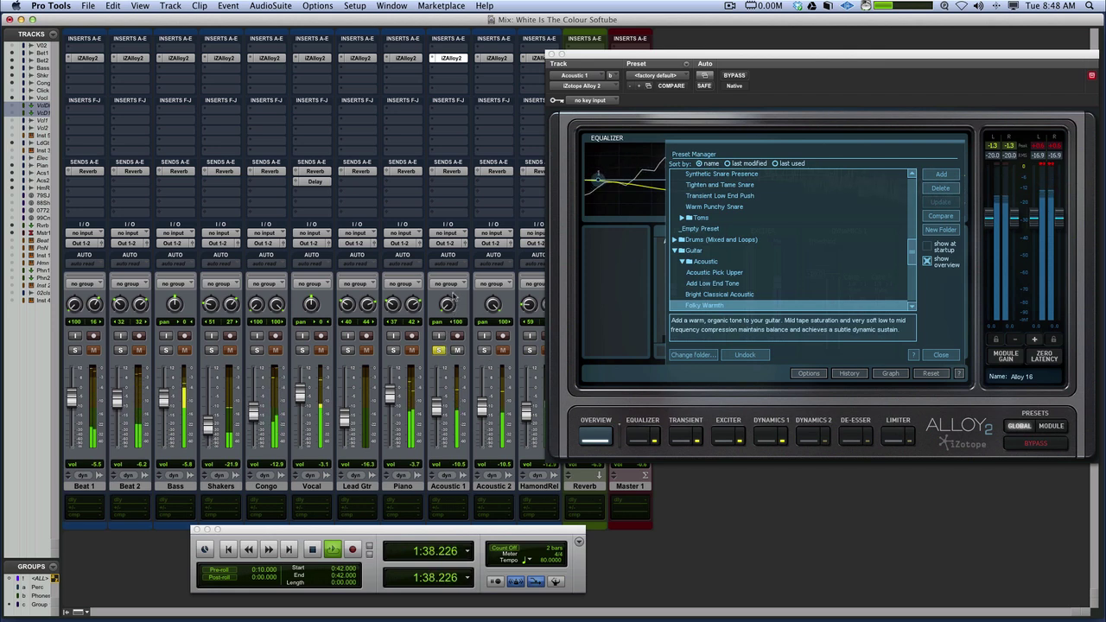
left_click(741, 284)
left_click_drag(911, 254, 911, 267)
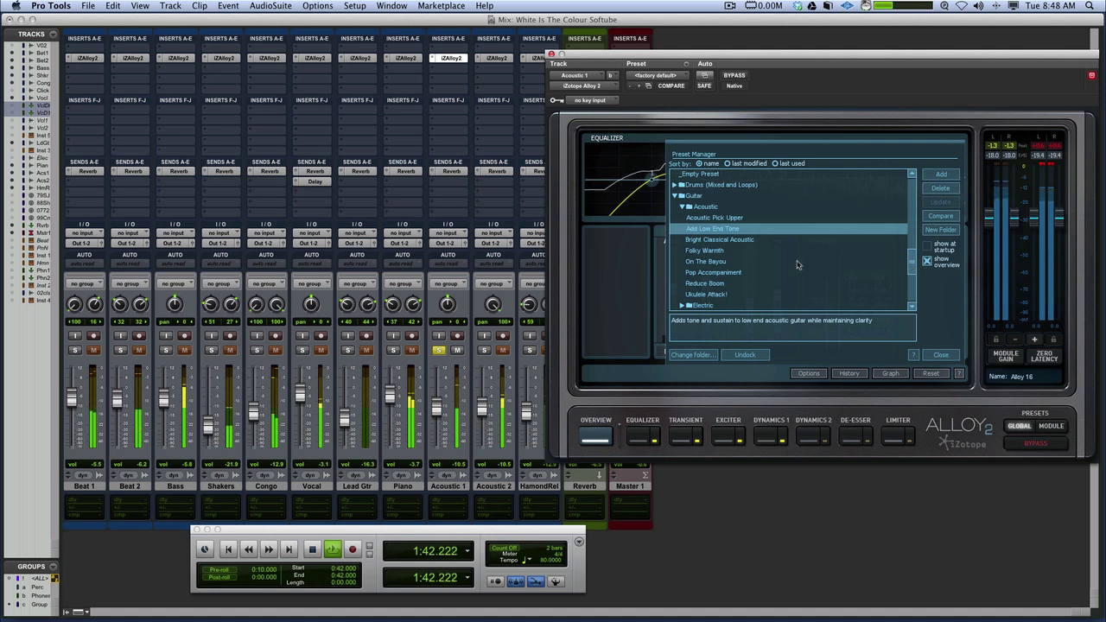
left_click(758, 273)
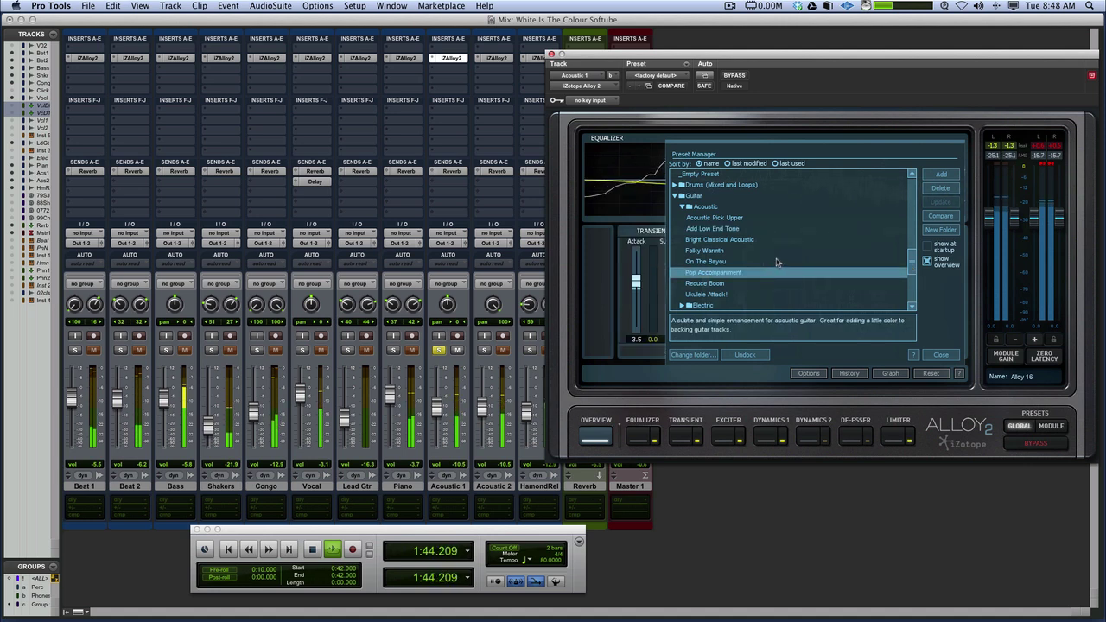
left_click_drag(1014, 218, 1015, 241)
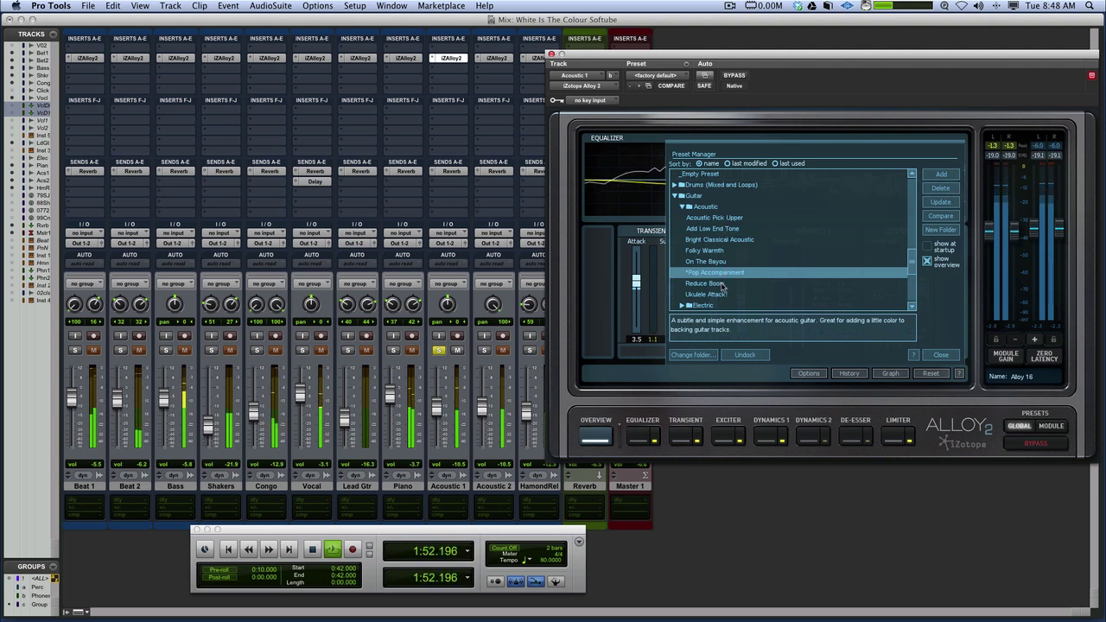
Audition the other acoustic guitar presets, including Acoustic Pick Upper and Folky Warmth, and load Pop Accompaniment on Acoustic 1
left_click(724, 283)
left_click(720, 219)
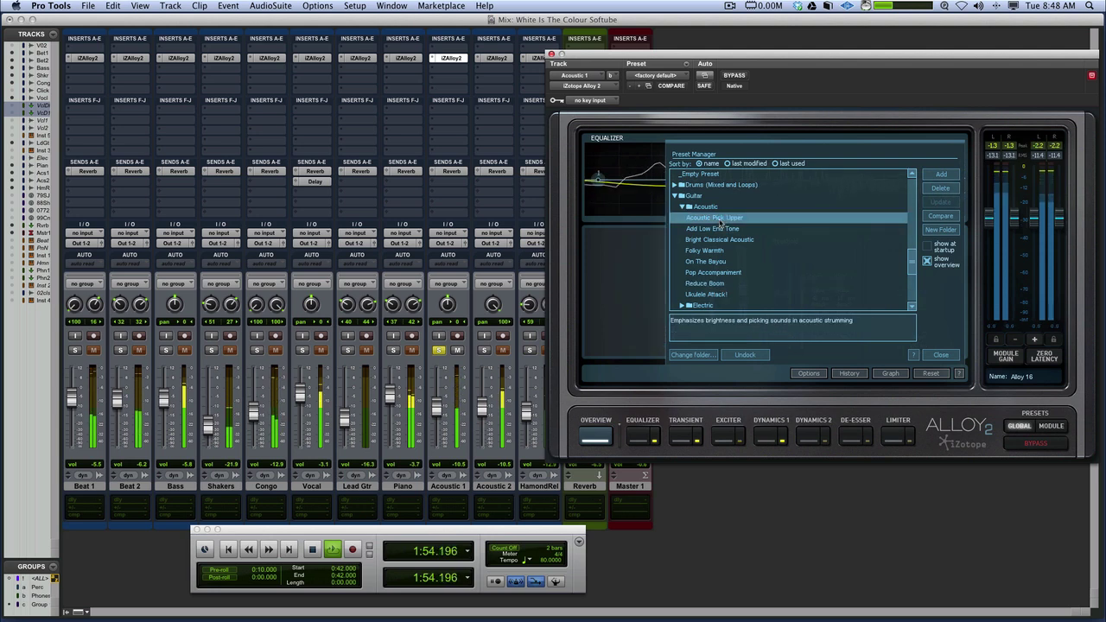
left_click(718, 240)
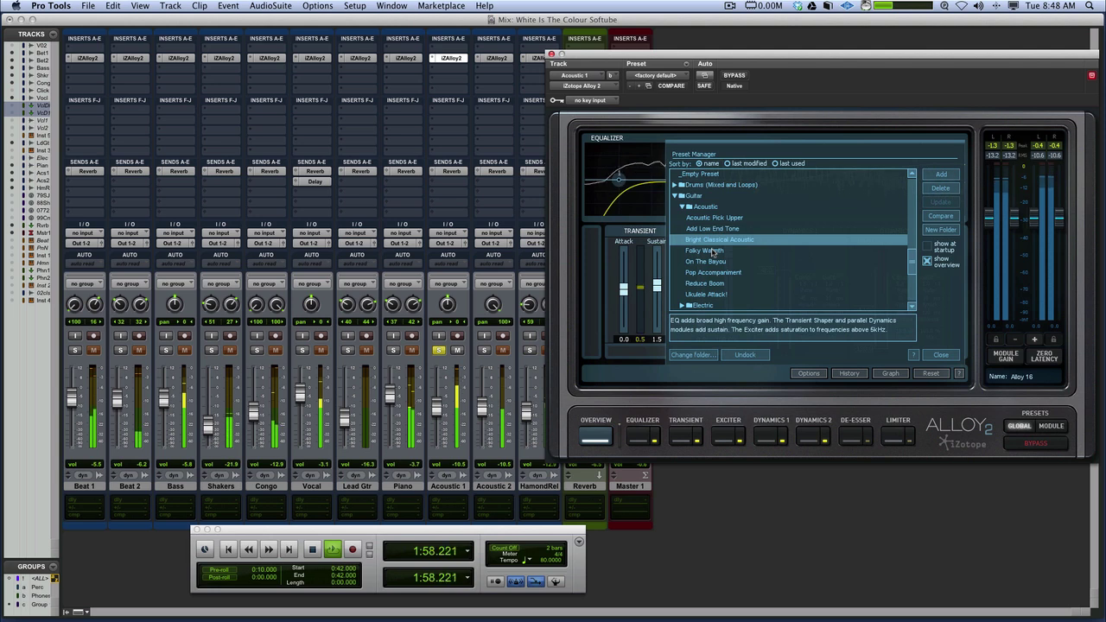
left_click(712, 251)
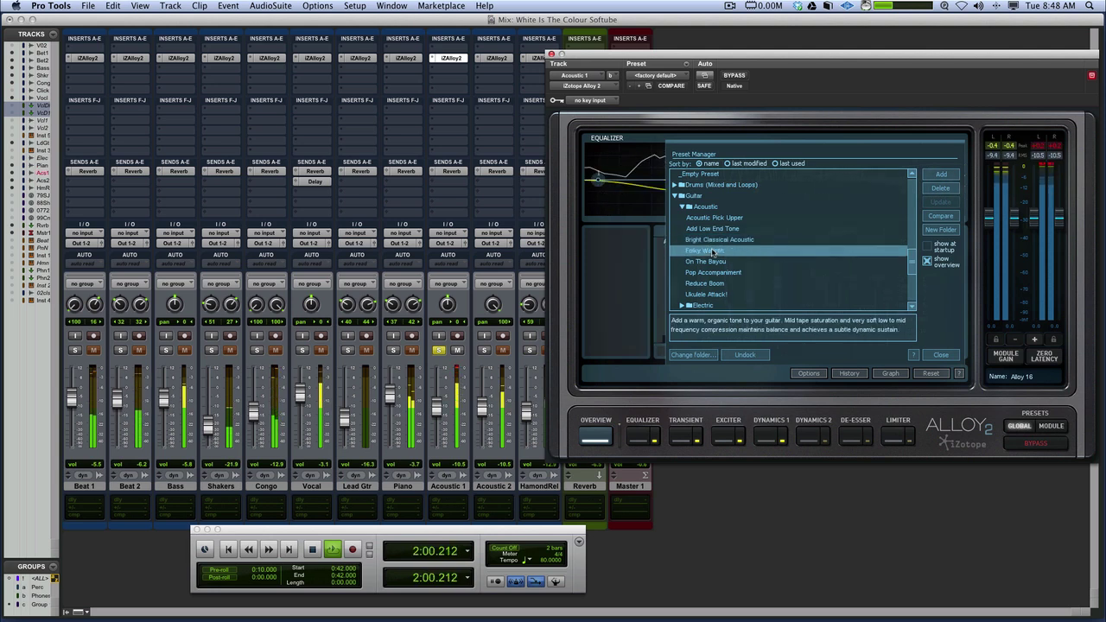
left_click(712, 241)
left_click(716, 261)
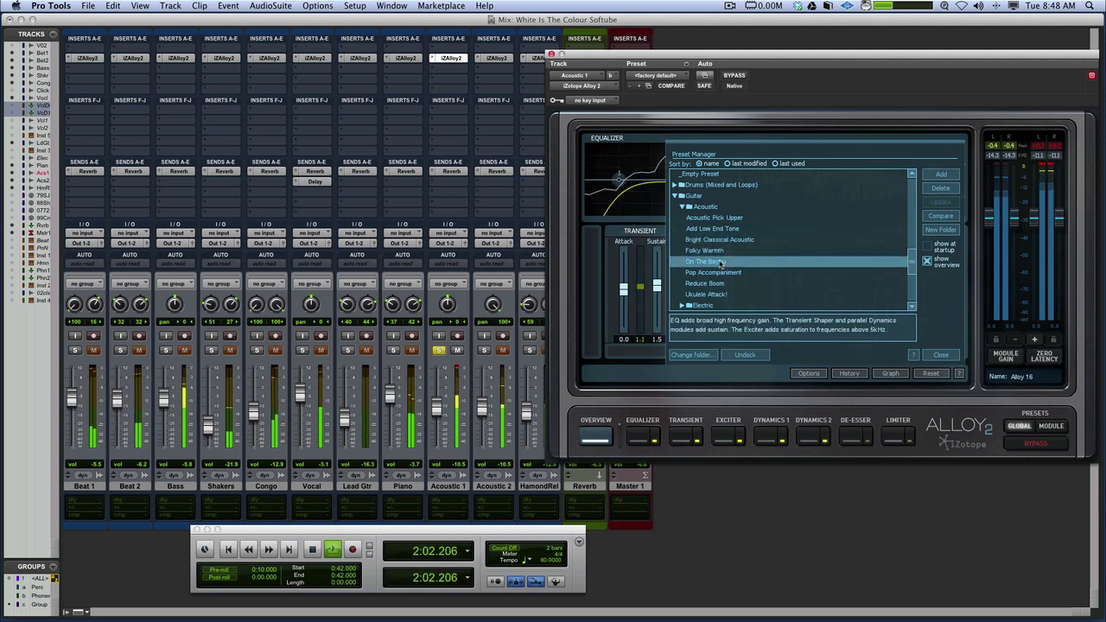
left_click(716, 273)
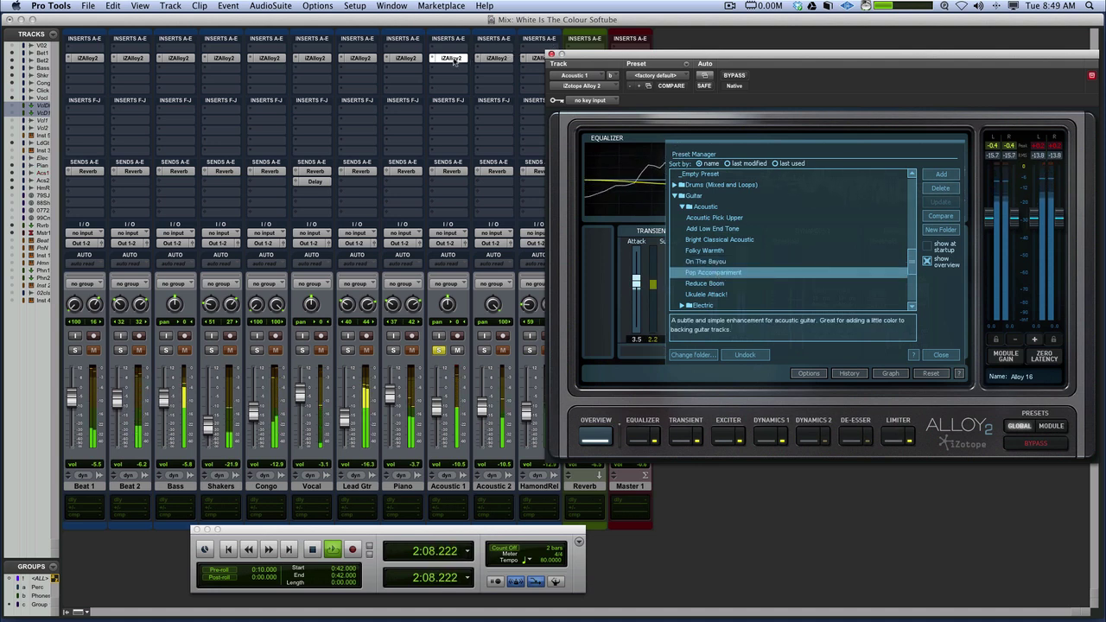
Solo Acoustic 1 and Acoustic 2 together again
left_click(482, 60)
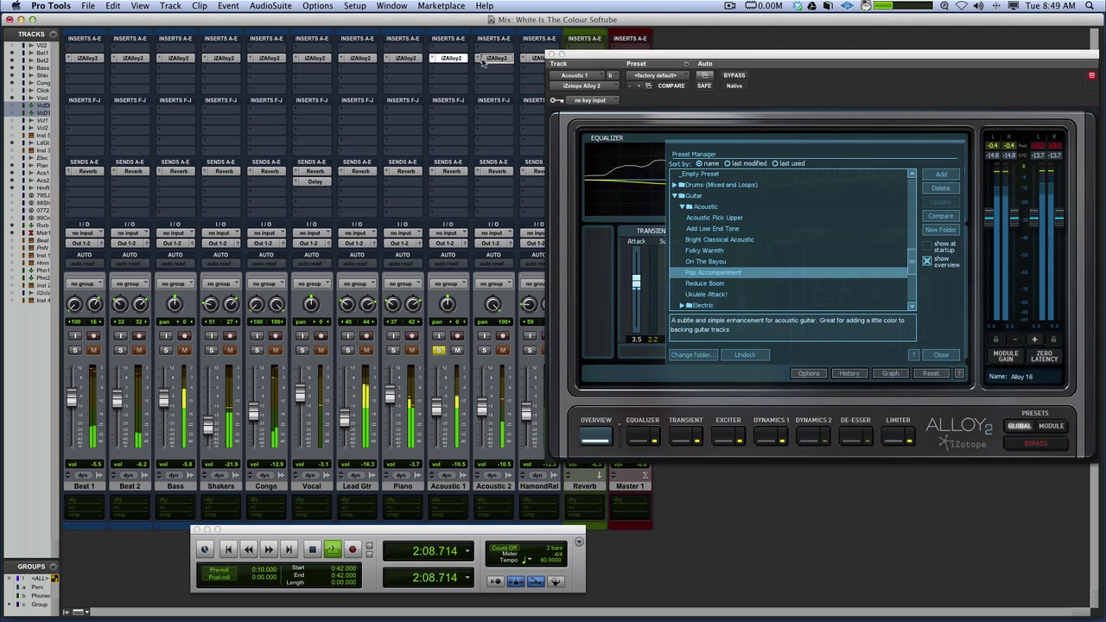
left_click(484, 350)
left_click(439, 350)
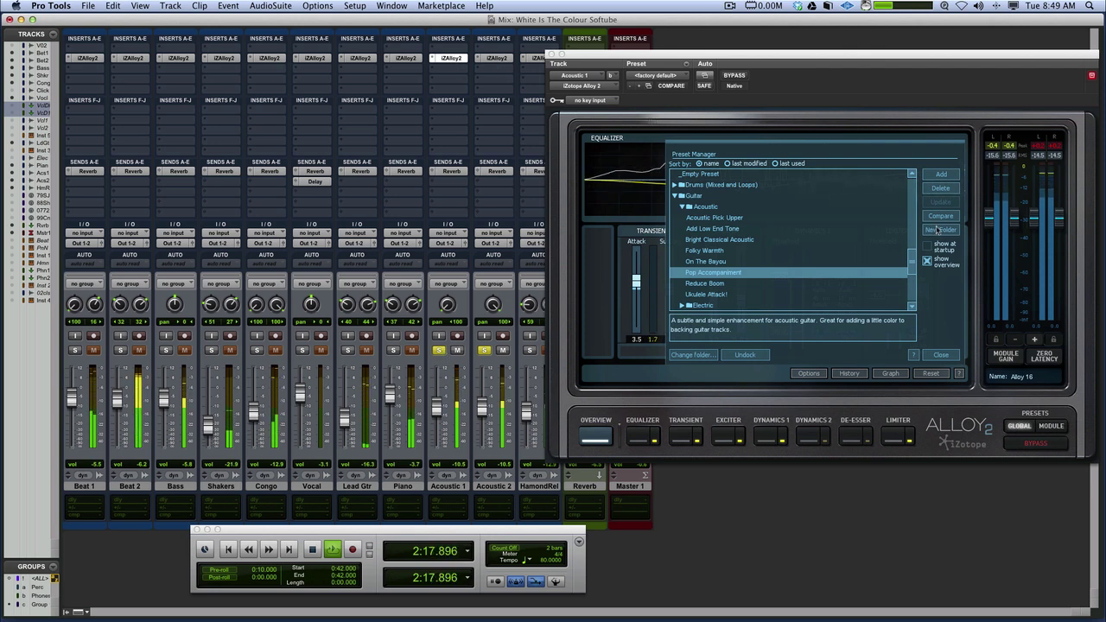
Lower the input gain in Acoustic 1's Alloy 2 and copy the plug-in with its settings to Acoustic 2
left_click_drag(1016, 222, 1018, 236)
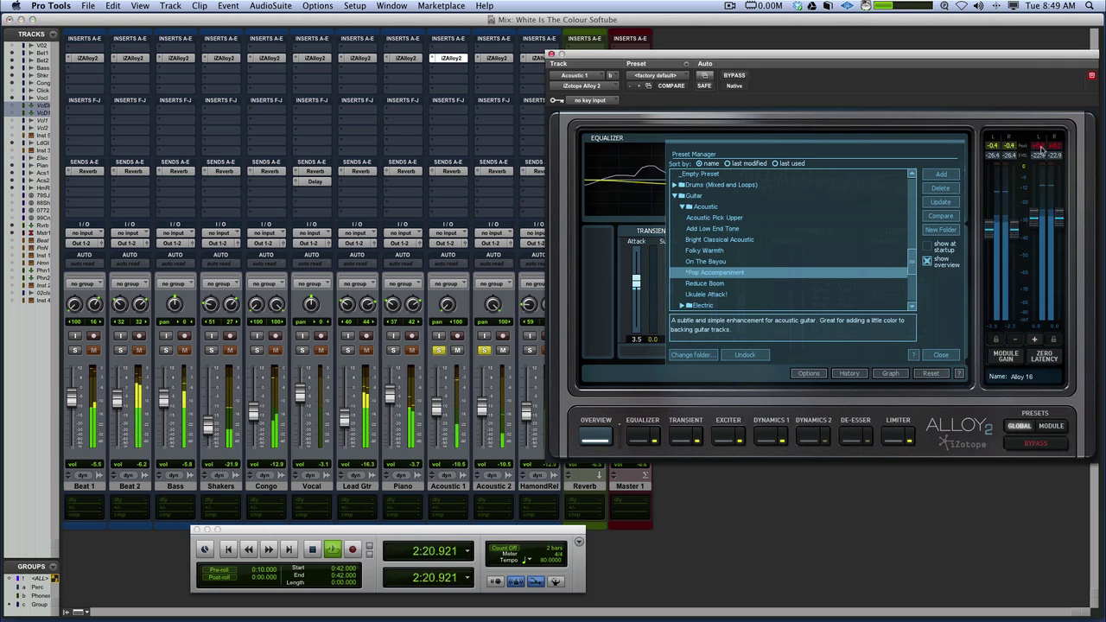
left_click(485, 65)
left_click(494, 58)
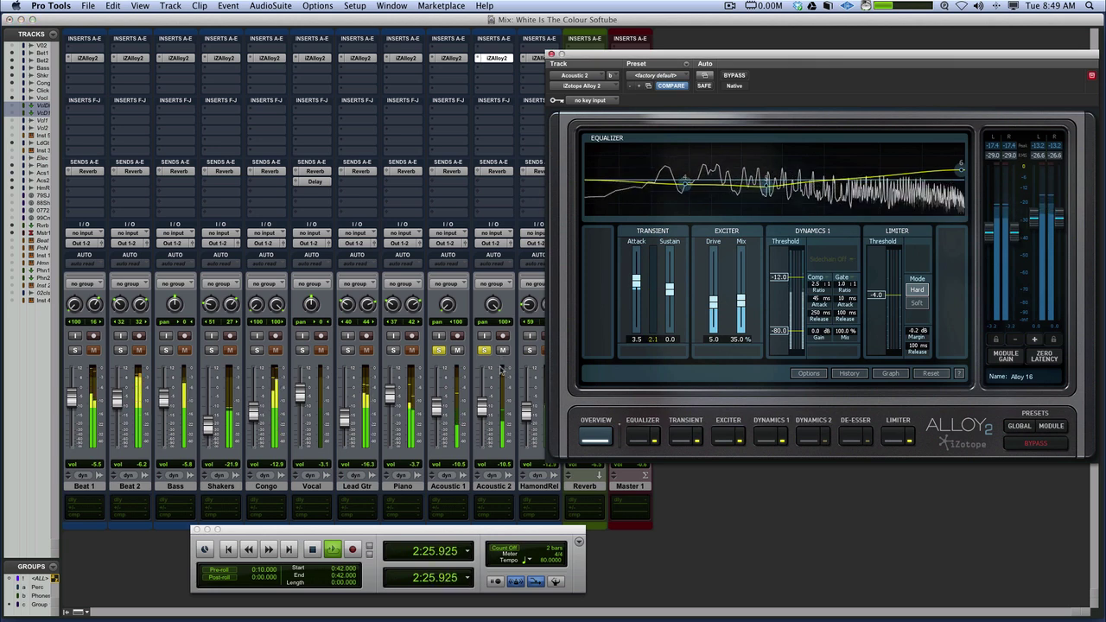
Clear the solos, raise the Acoustic 1 and Acoustic 2 faders to 0.0, and close the plug-in window
left_click_drag(482, 406, 436, 397)
left_click(438, 350, "alt")
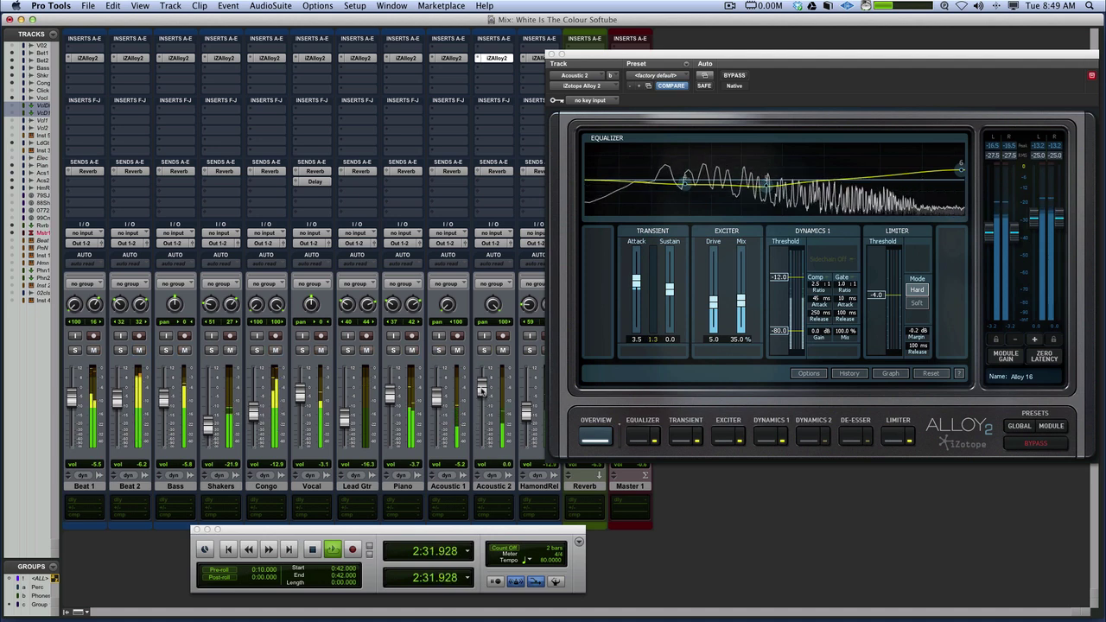
left_click_drag(436, 397, 436, 389)
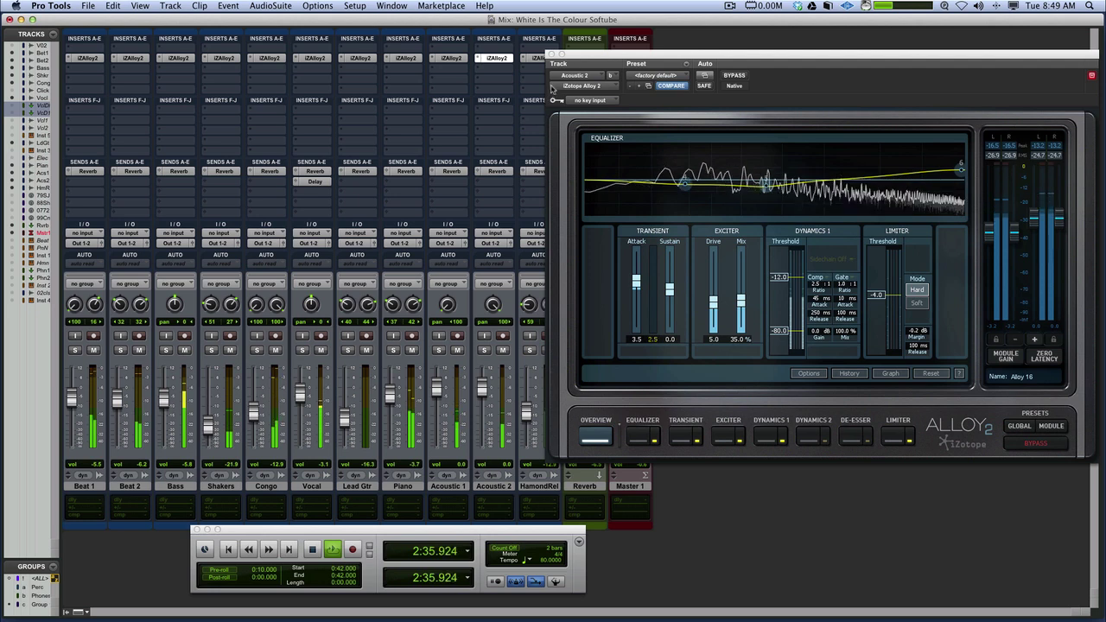
left_click(552, 54)
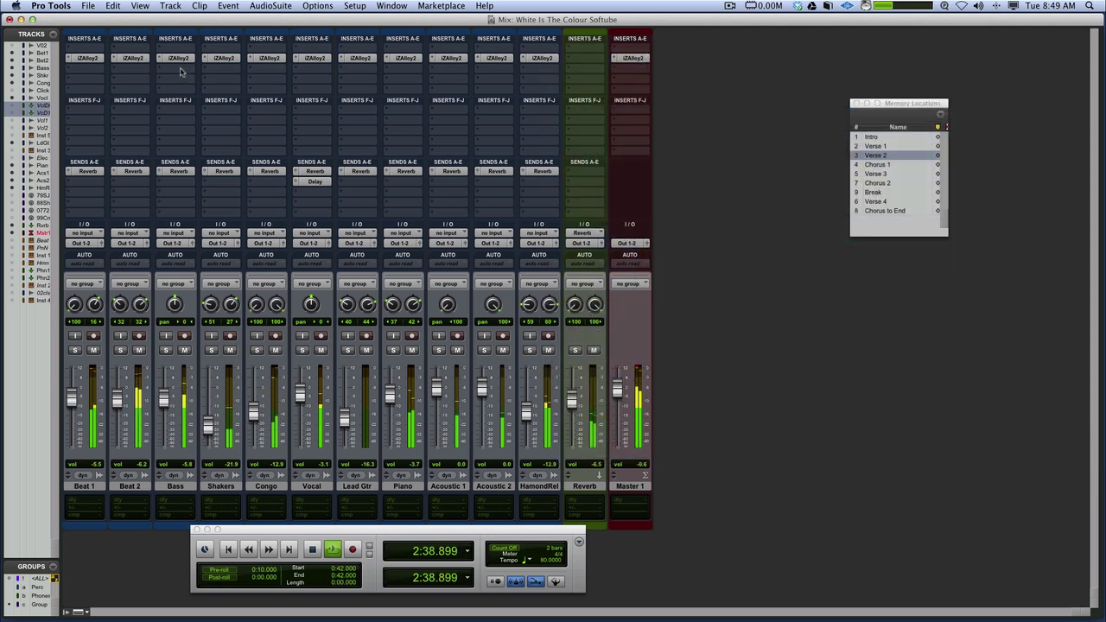
Bypass the Alloy 2 inserts on all tracks at once while the mix plays
left_click(84, 60, "alt+super")
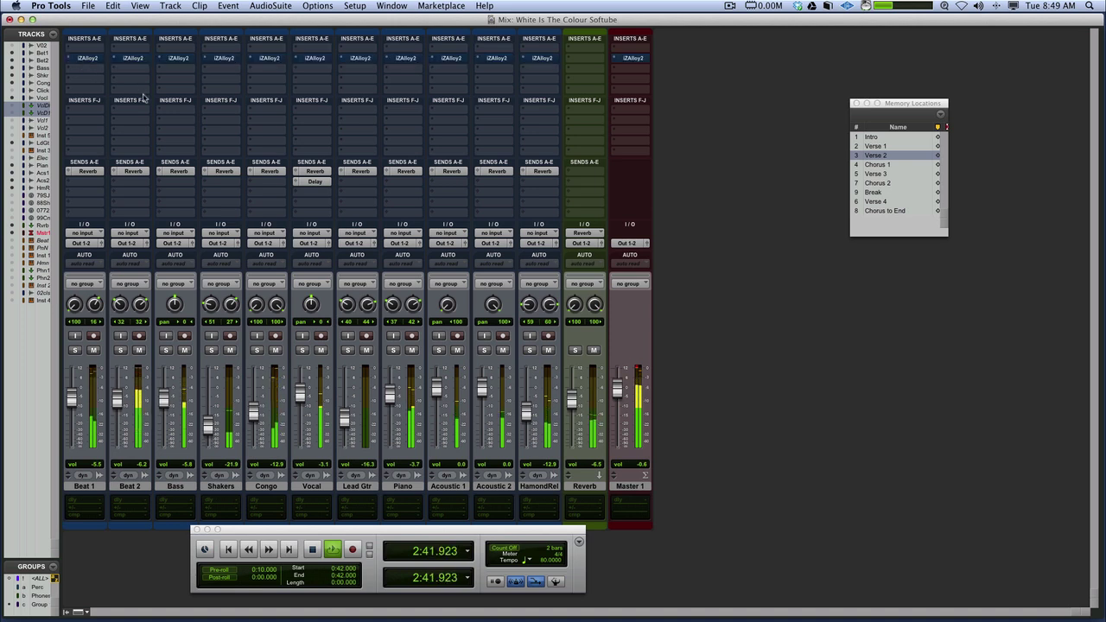
Reactivate the Alloy 2 inserts on all tracks and raise the Bass fader to -2.2 during playback
left_click(96, 60, "alt+super")
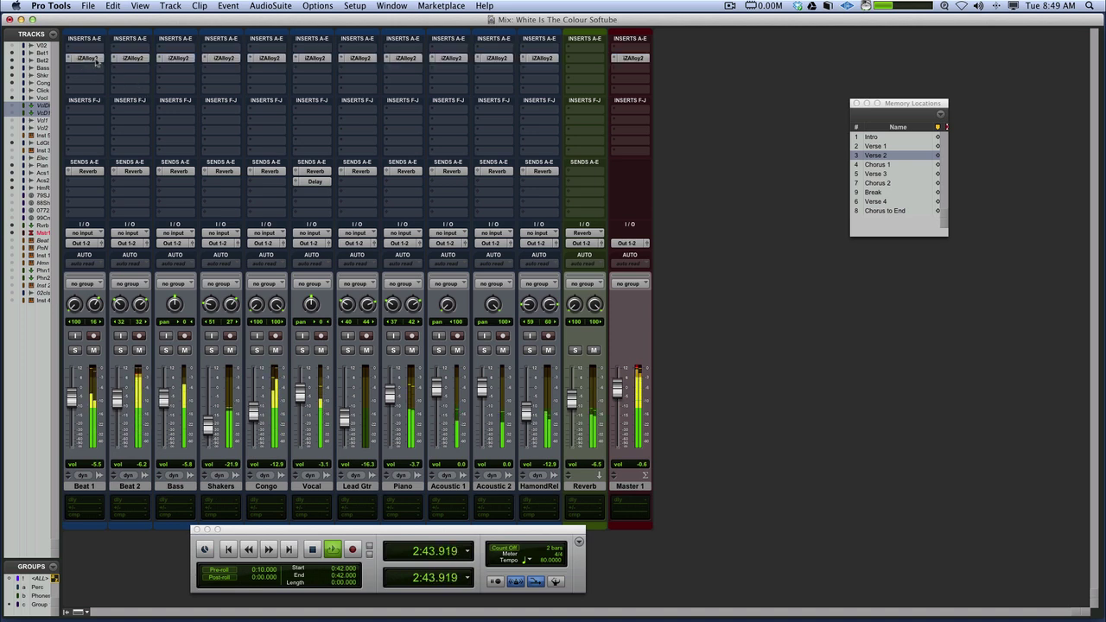
key("space")
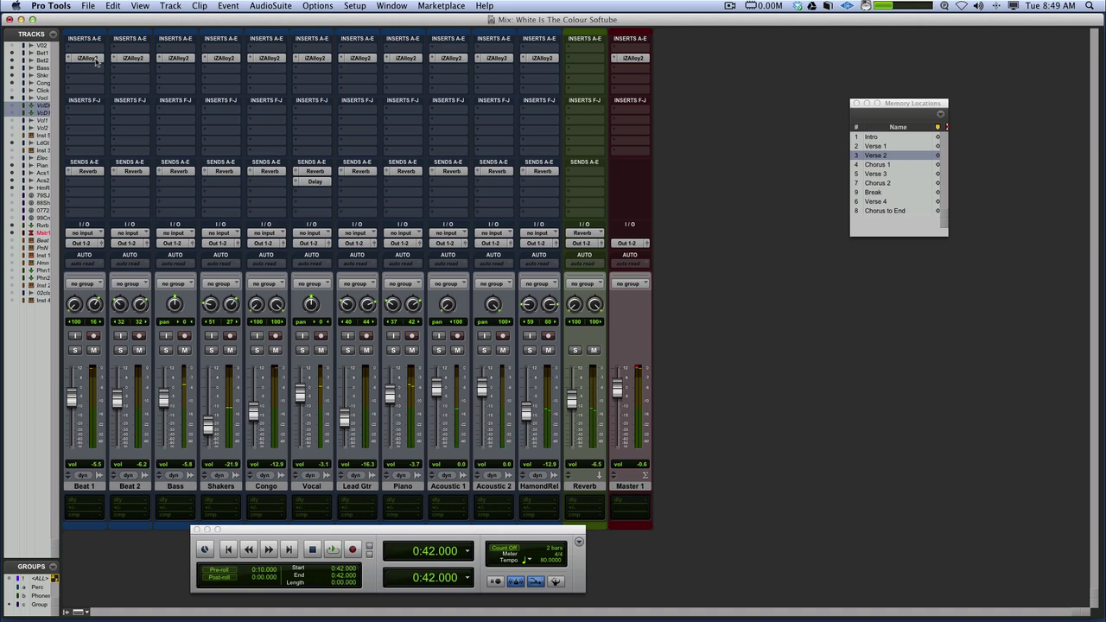
key("space")
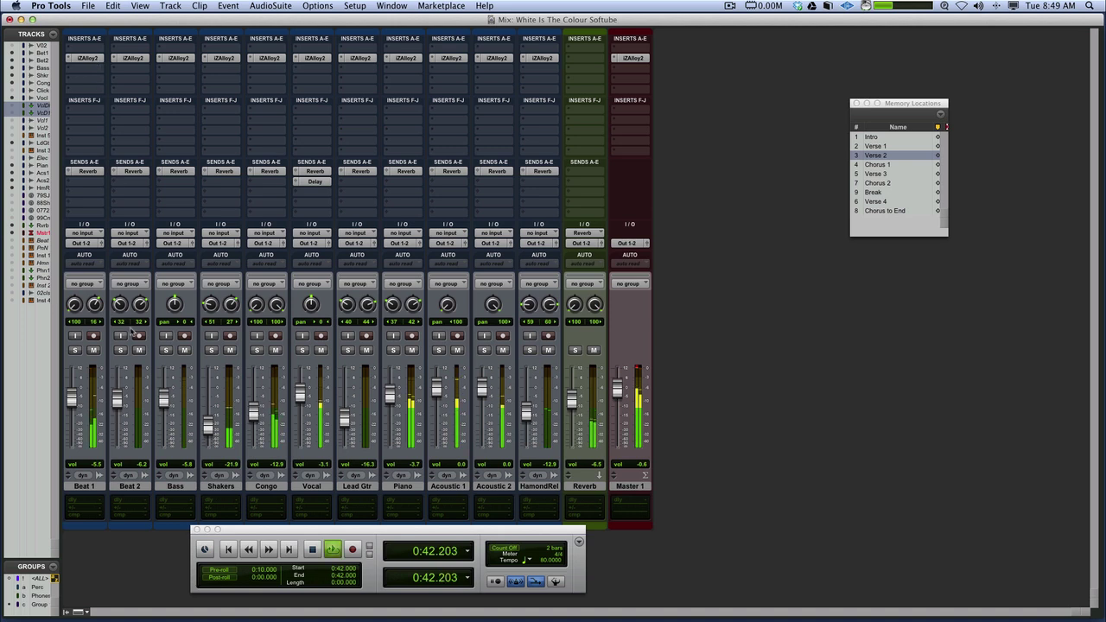
left_click_drag(164, 399, 166, 393)
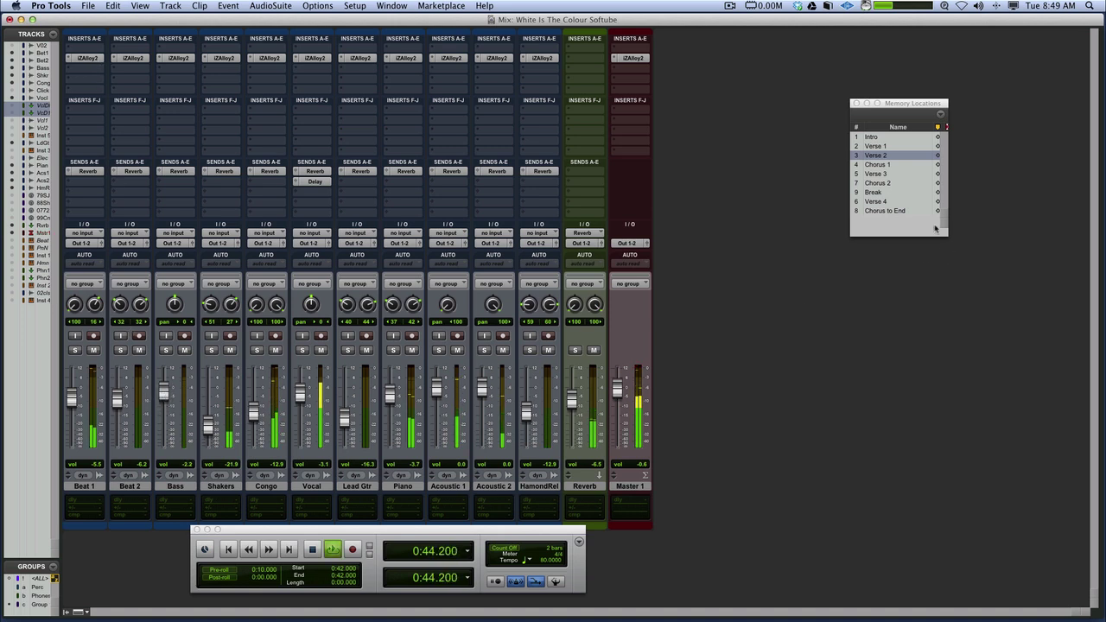
Play the mix from Chorus 2 and compare it with Alloy 2 active and bypassed on all tracks
left_click(876, 183)
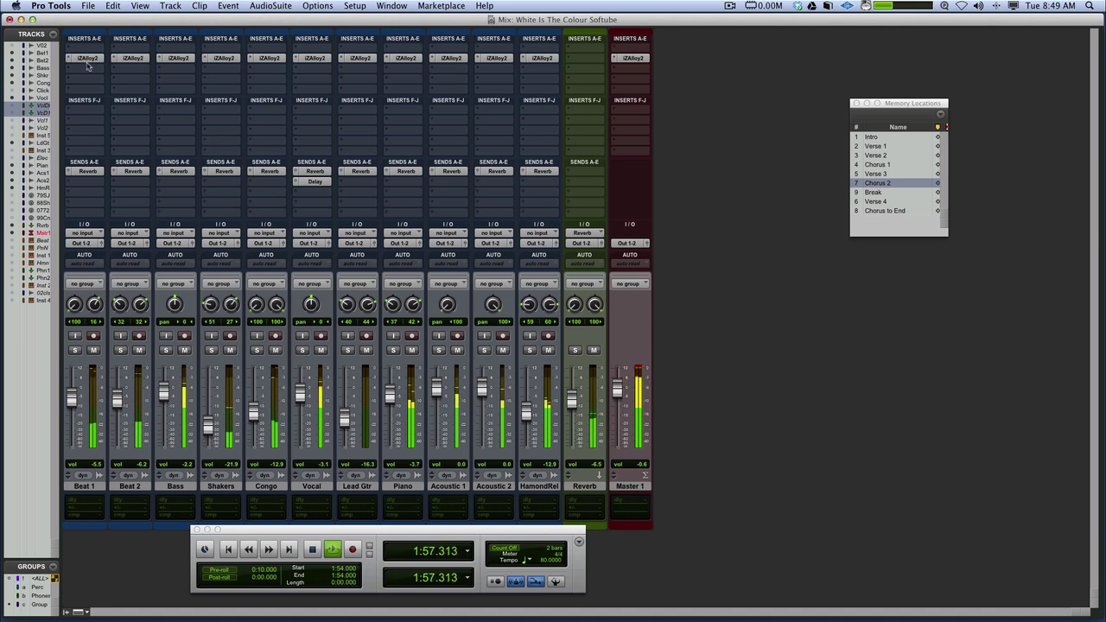
left_click(85, 59, "alt+super")
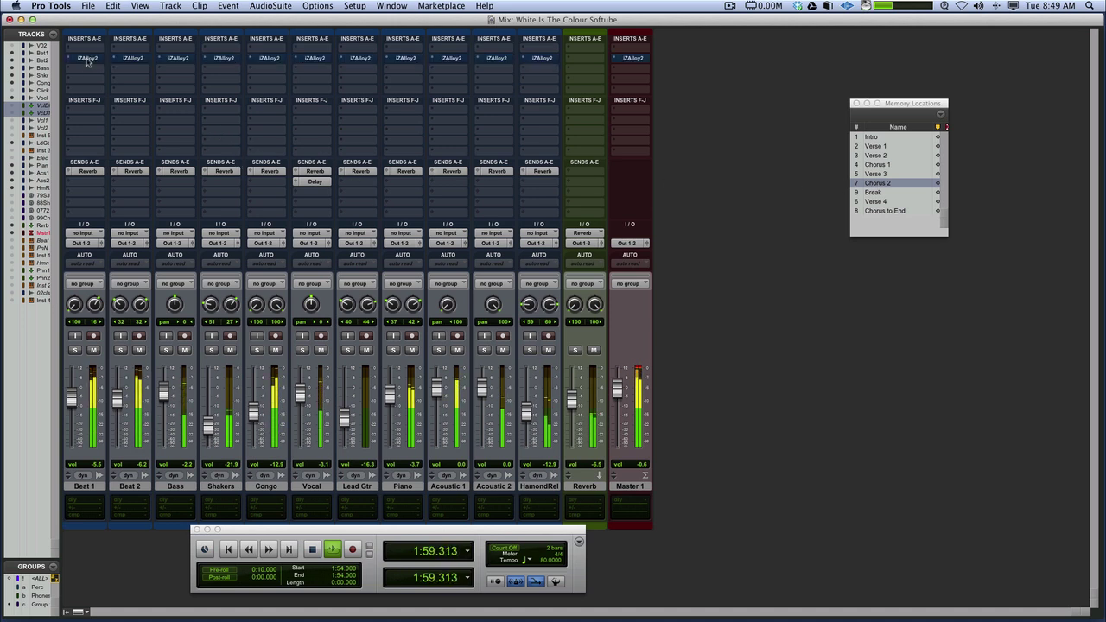
key("space")
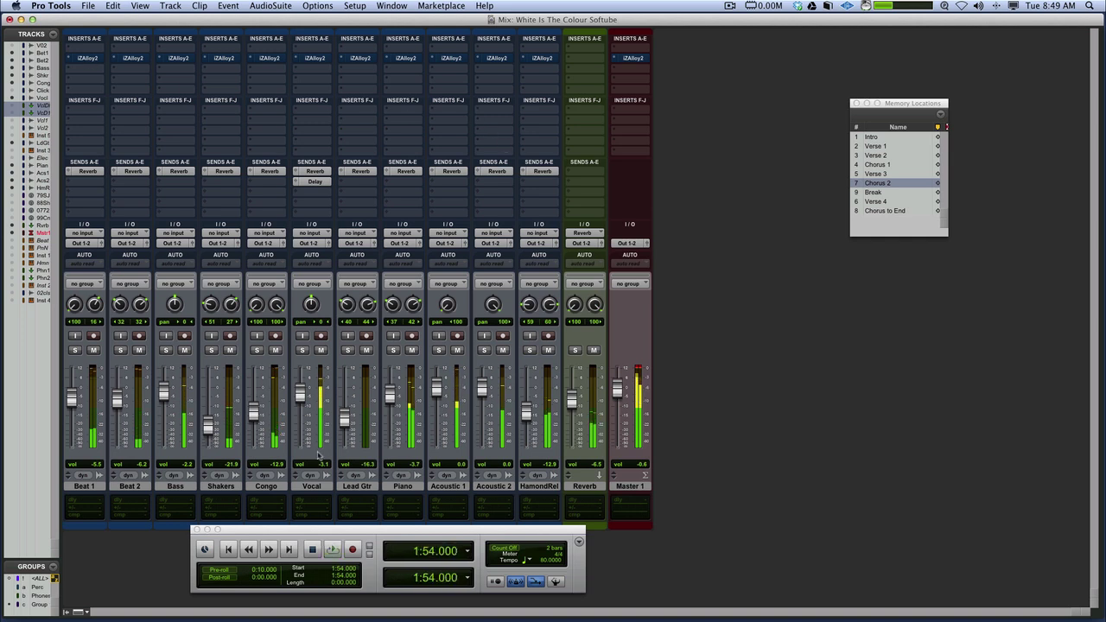
left_click(627, 58, "alt+super")
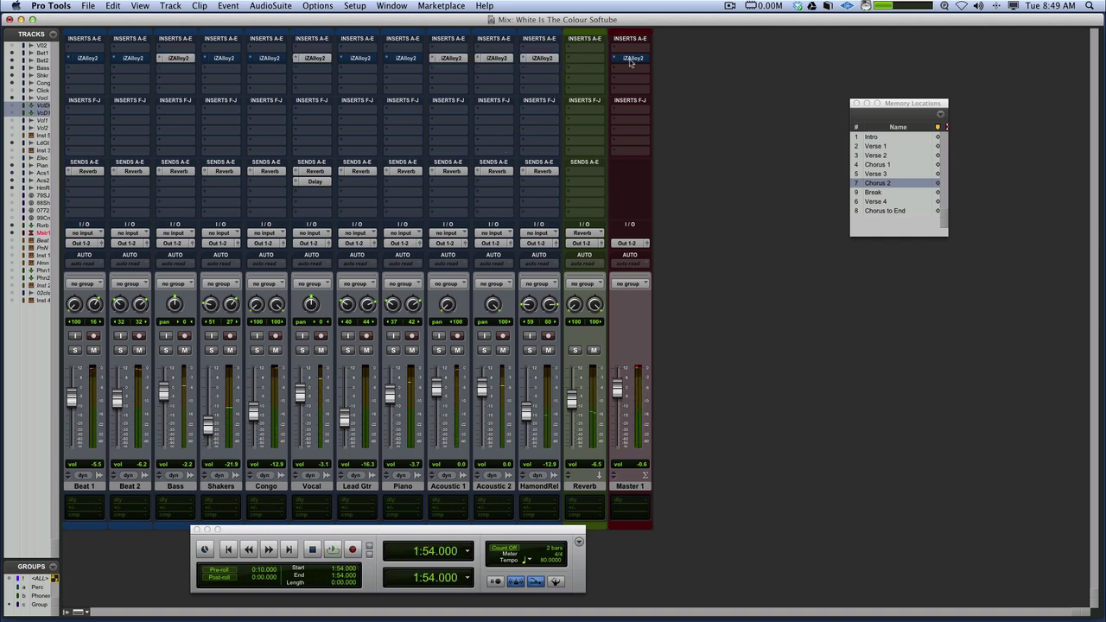
Open Alloy 2 on Master 1 and switch its Dynamics 1 module to multi-band with all bands shown
left_click(629, 58)
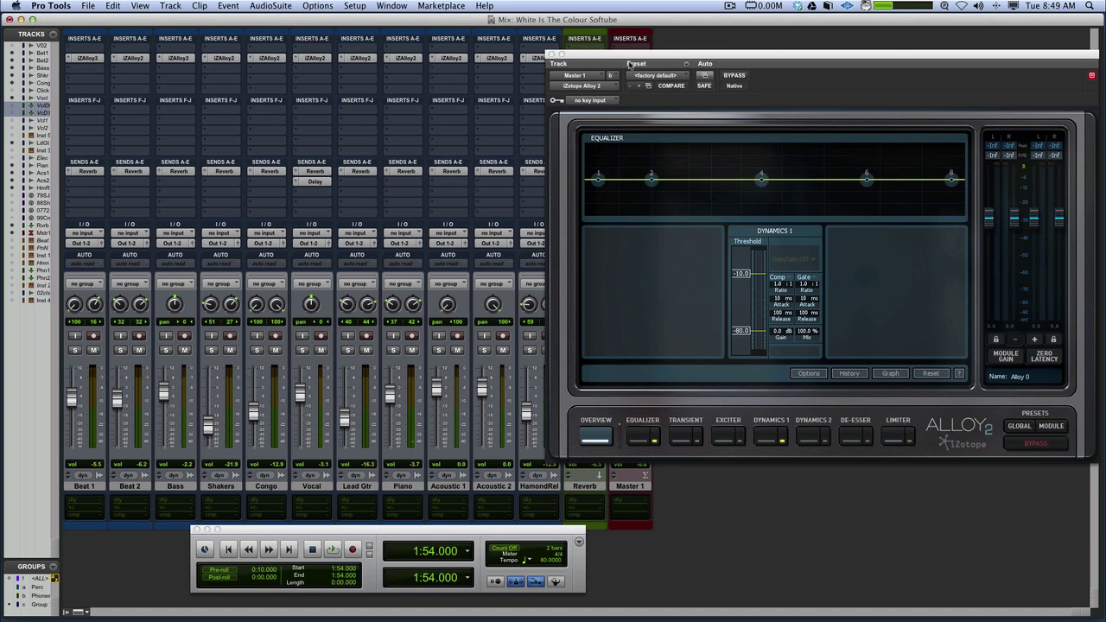
left_click_drag(631, 65, 405, 45)
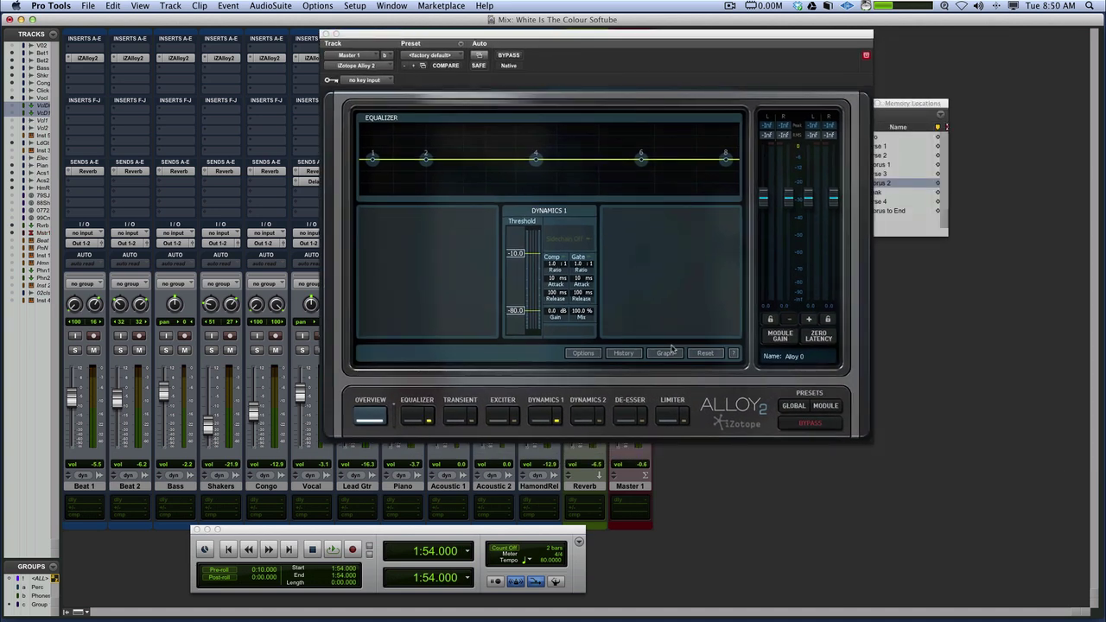
left_click(534, 417)
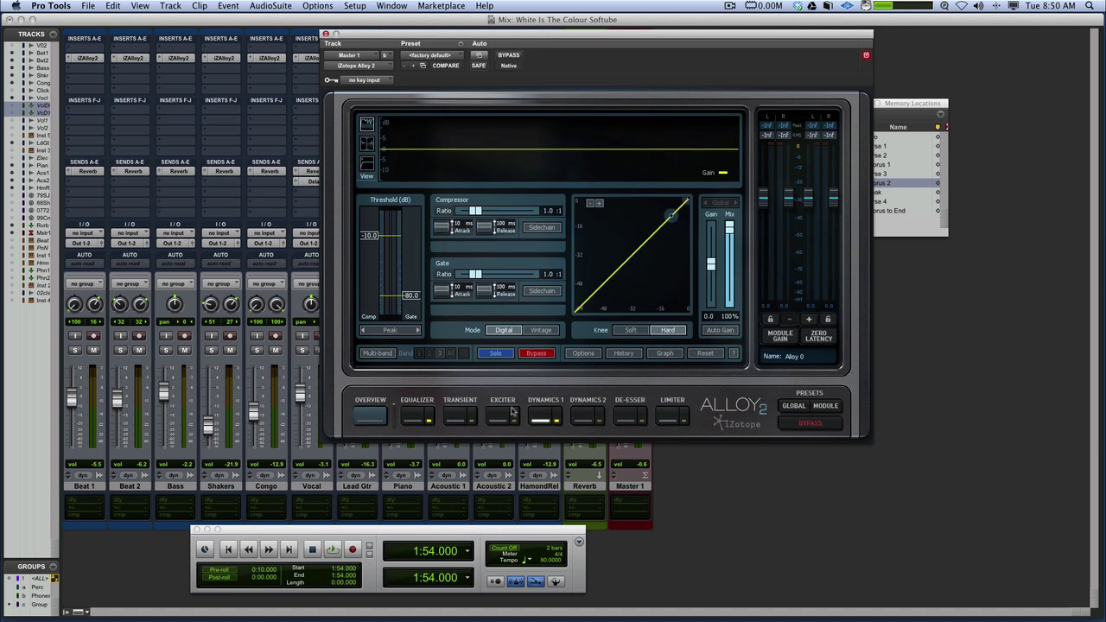
left_click(389, 356)
left_click(449, 353)
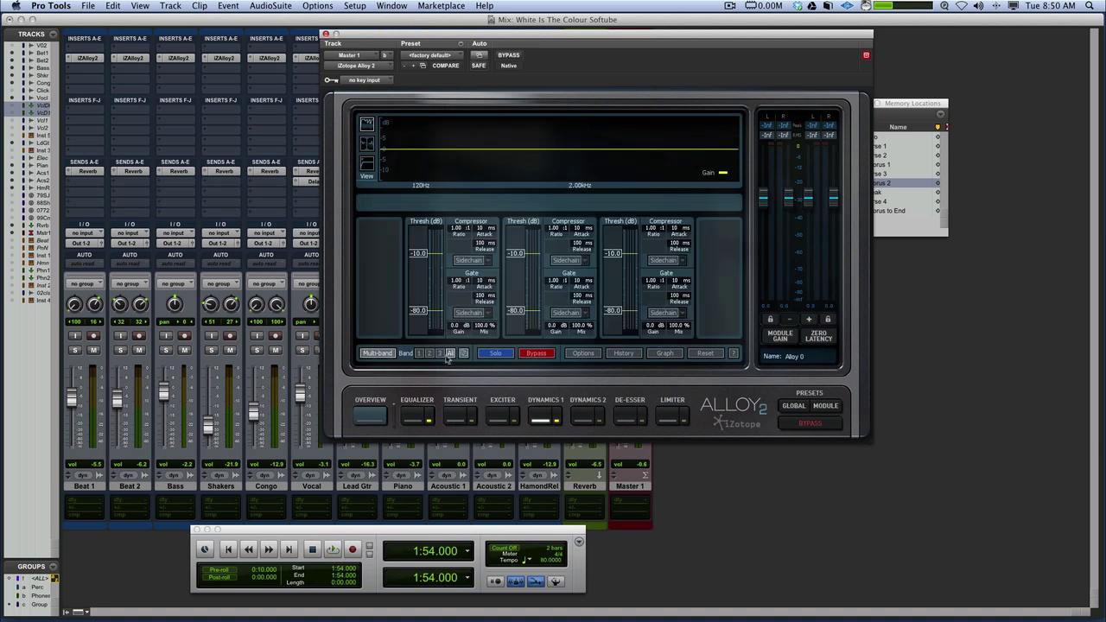
Lower the input gain of Master 1's Alloy 2 during playback and reset its peak meters
key("space")
left_click_drag(788, 200, 793, 237)
left_click(825, 125)
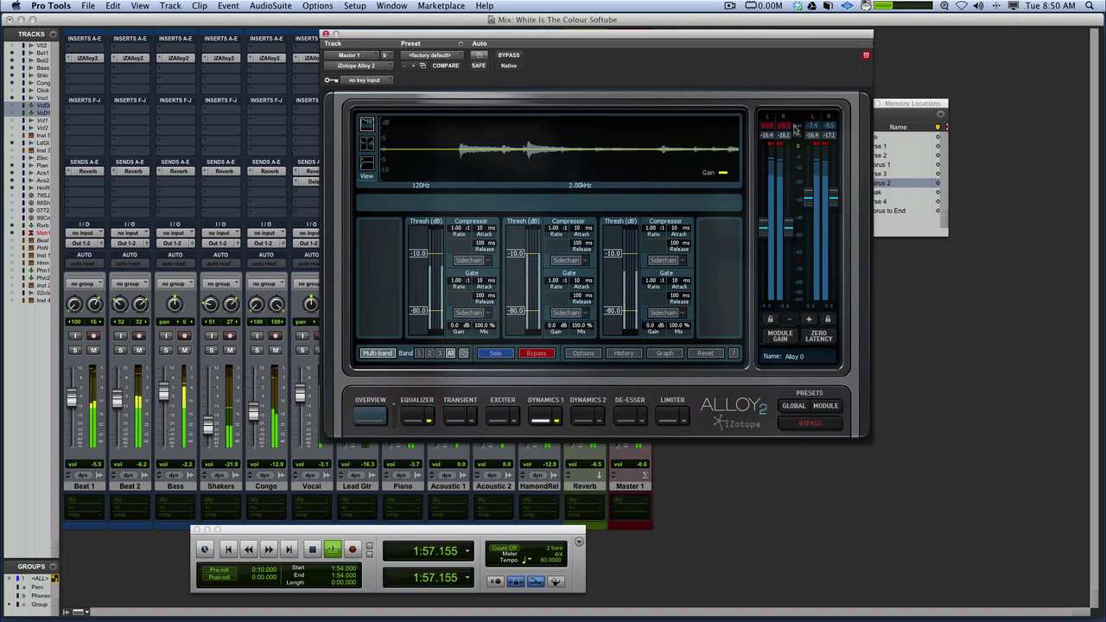
left_click(782, 126)
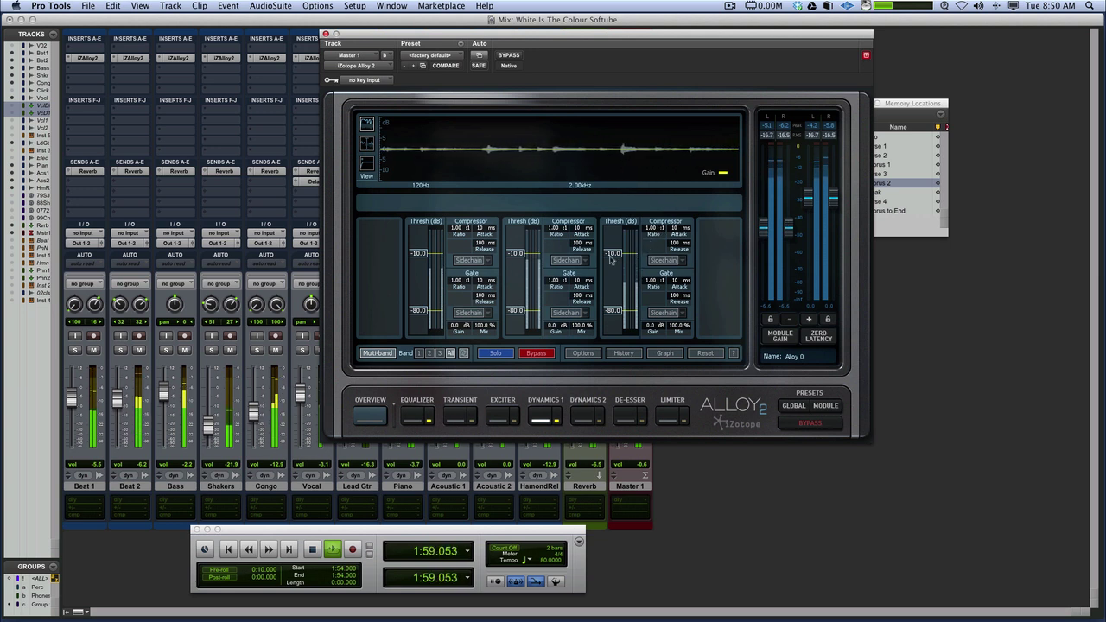
Compress the middle band at 1.84:1 and -20.7 dB and the low band at 2.49:1 and -26.9 dB, and raise the input gain
left_click_drag(516, 255, 517, 274)
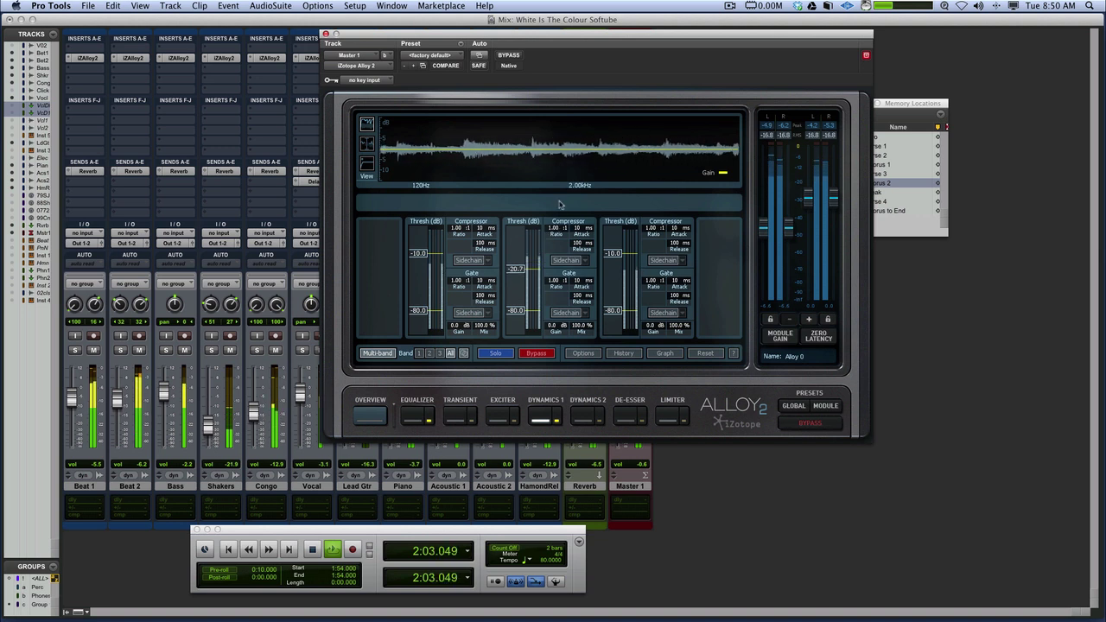
left_click_drag(554, 229, 560, 170)
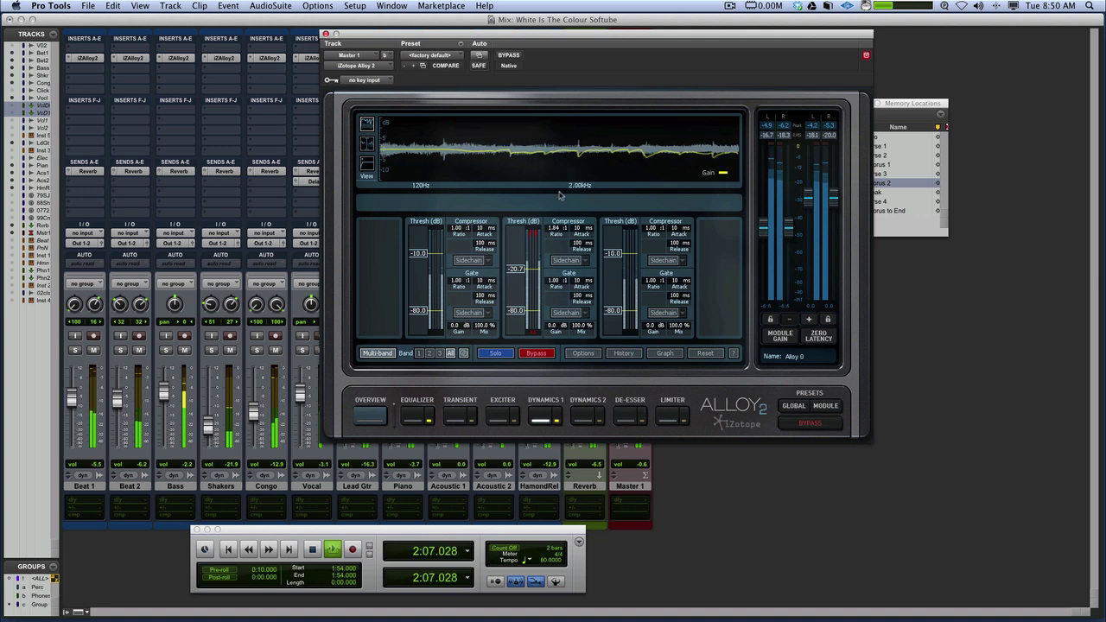
left_click_drag(456, 230, 459, 146)
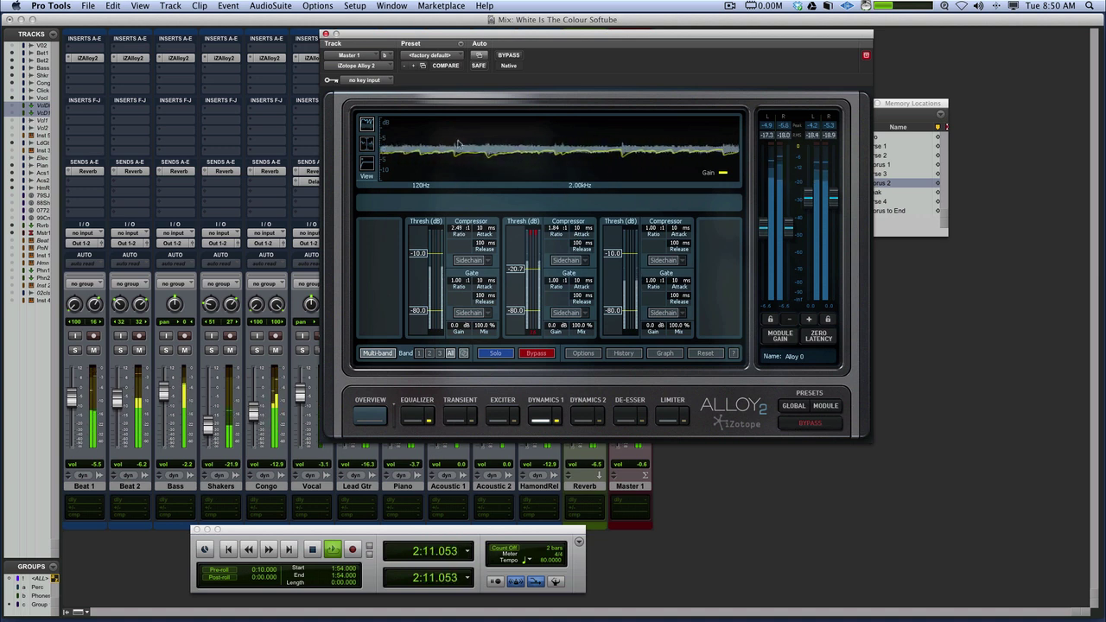
left_click_drag(421, 264, 420, 278)
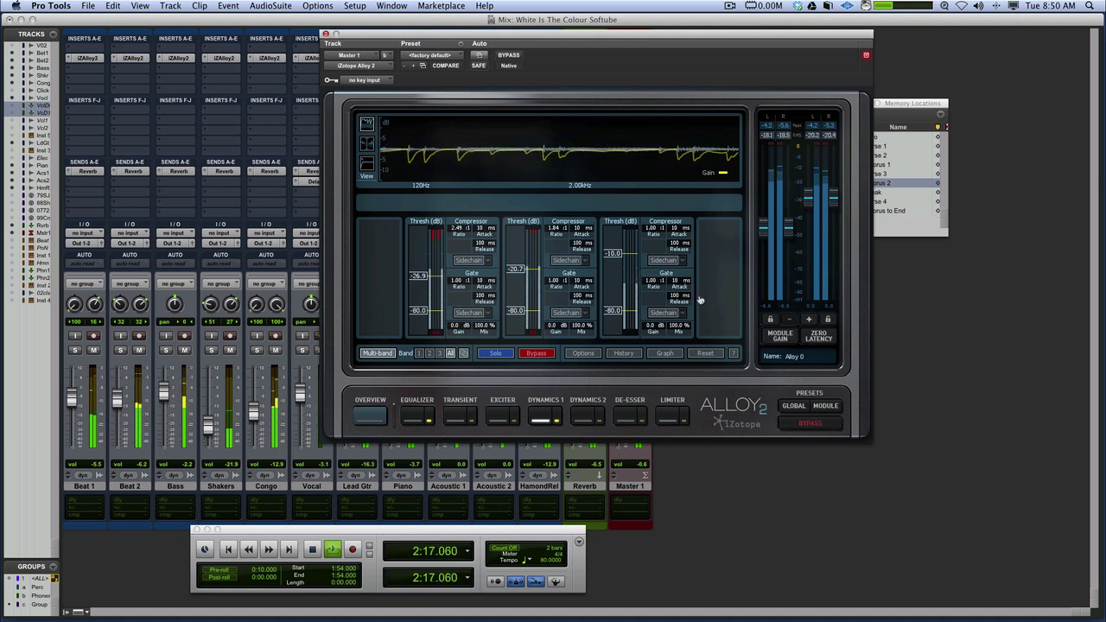
left_click_drag(792, 229, 793, 215)
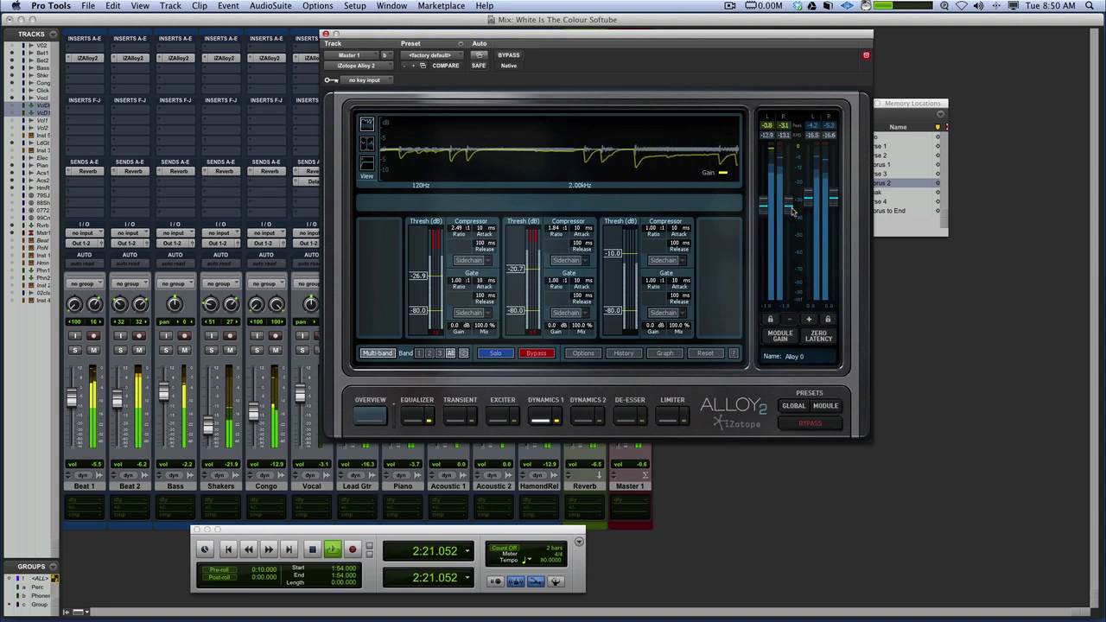
left_click(537, 353)
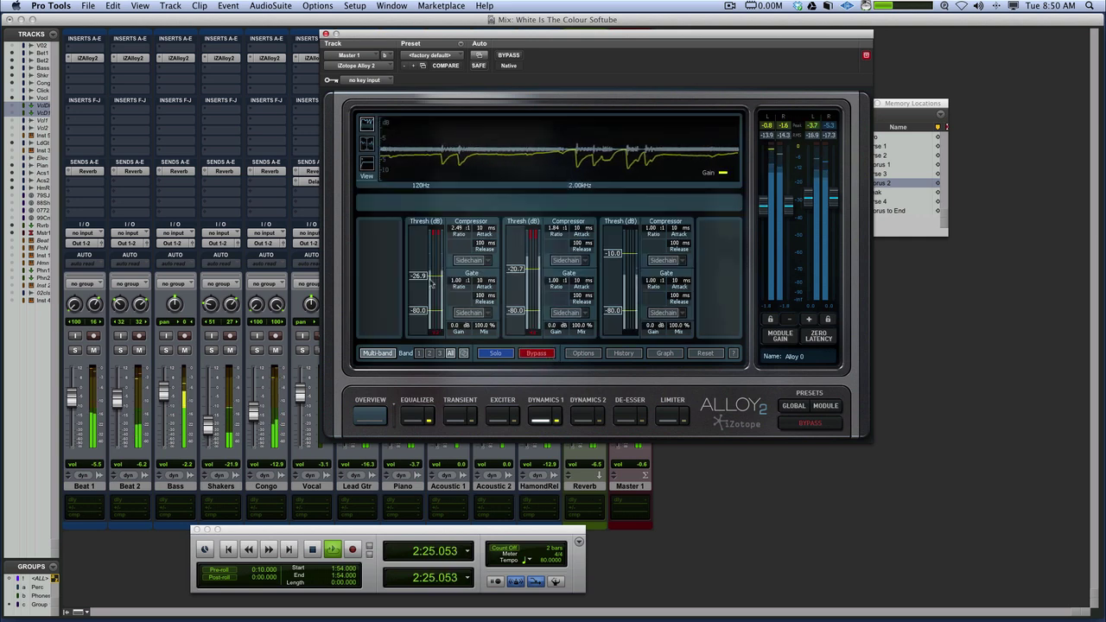
Set the low, middle and high band compressor thresholds to -18.9, -15.9 and -15.5 dB, with a 2.02:1 ratio on the high band
left_click_drag(419, 275, 418, 271)
left_click_drag(515, 264, 517, 268)
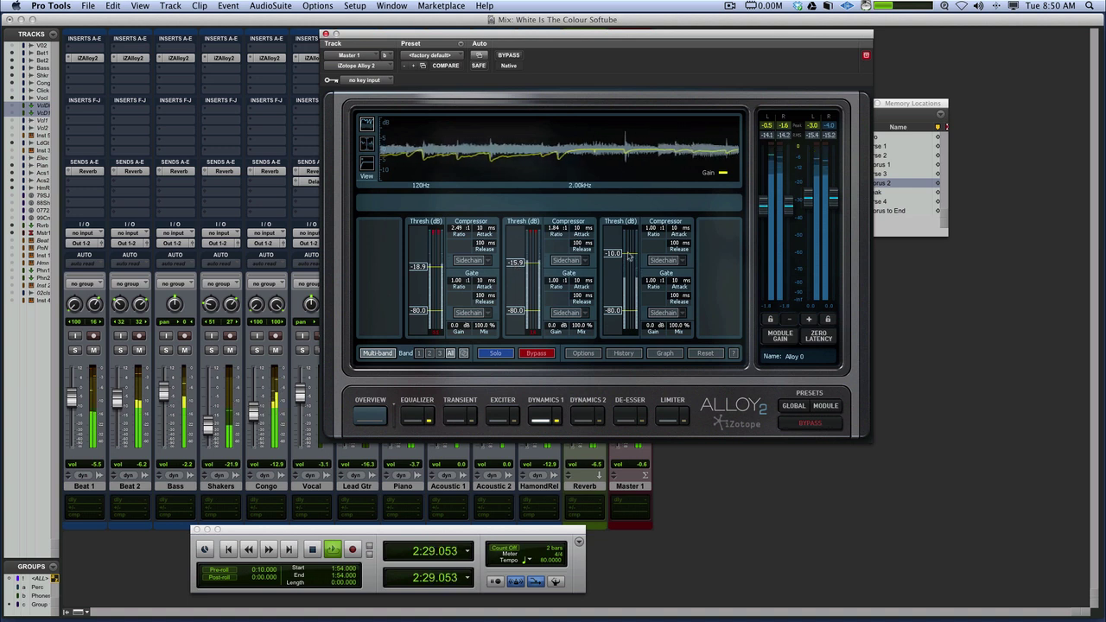
left_click_drag(651, 232, 656, 194)
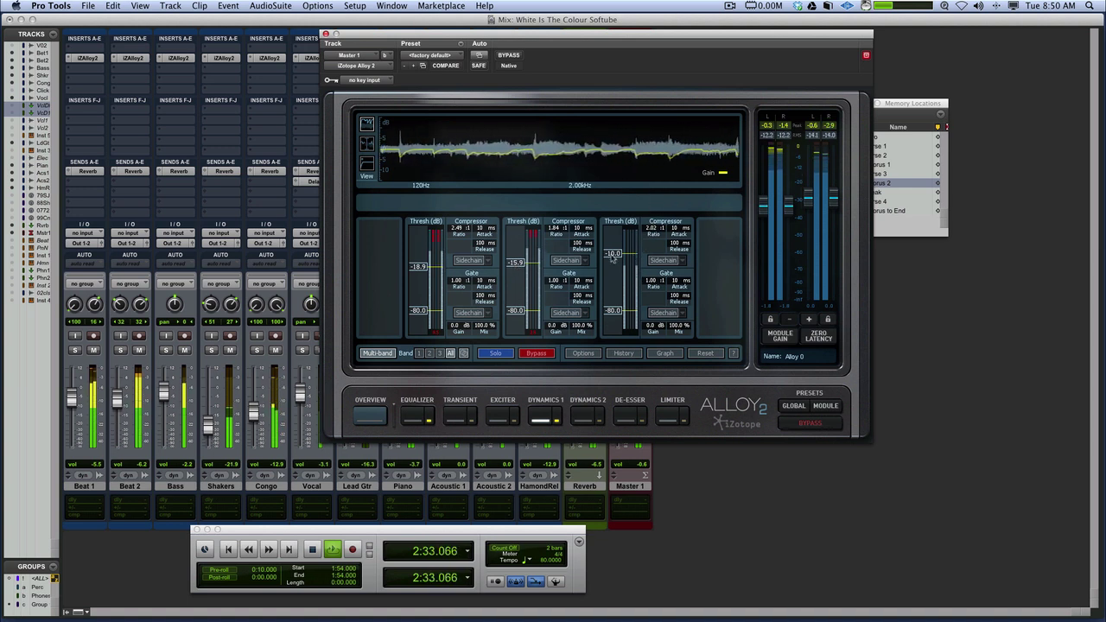
left_click_drag(611, 269, 611, 269)
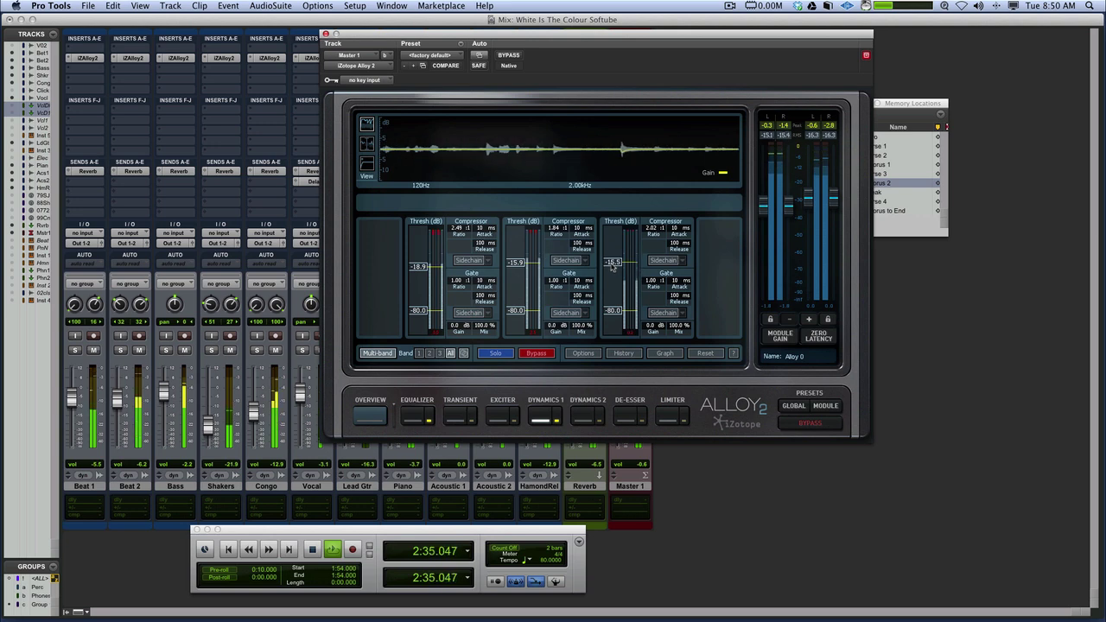
Compare the mix with Master 1's Alloy 2 bypassed and active, and close the plug-in window
left_click(831, 424)
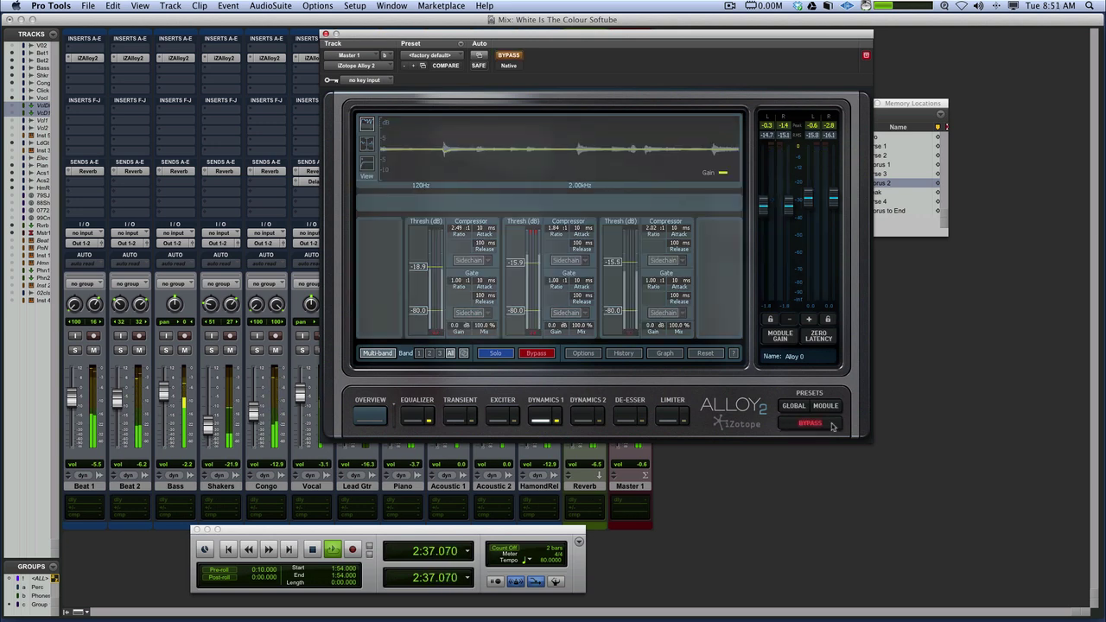
left_click(832, 424)
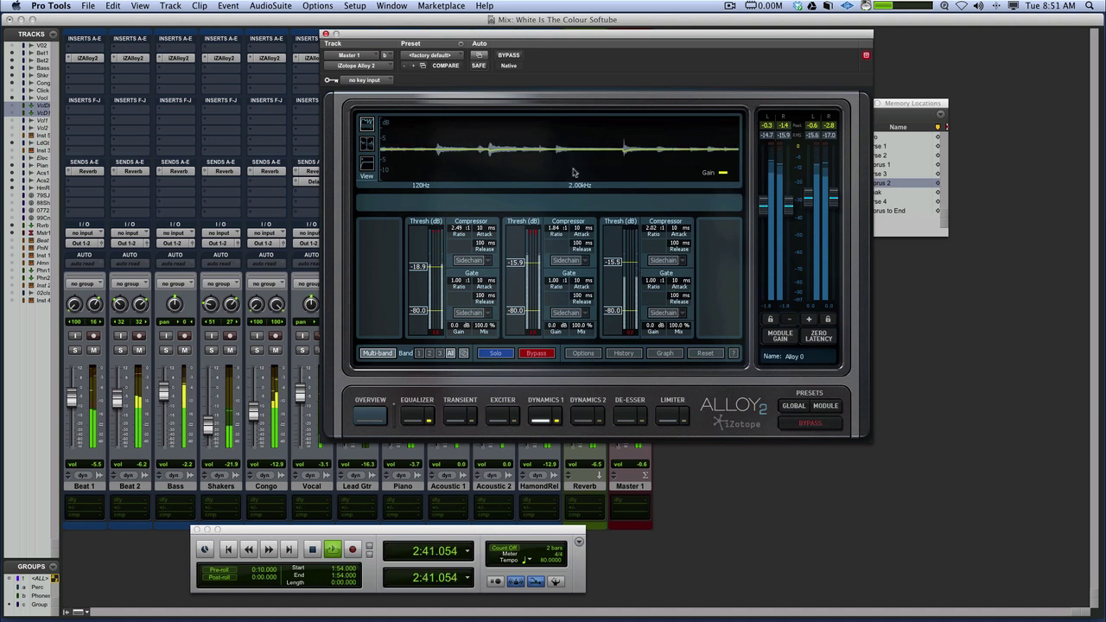
left_click(327, 35)
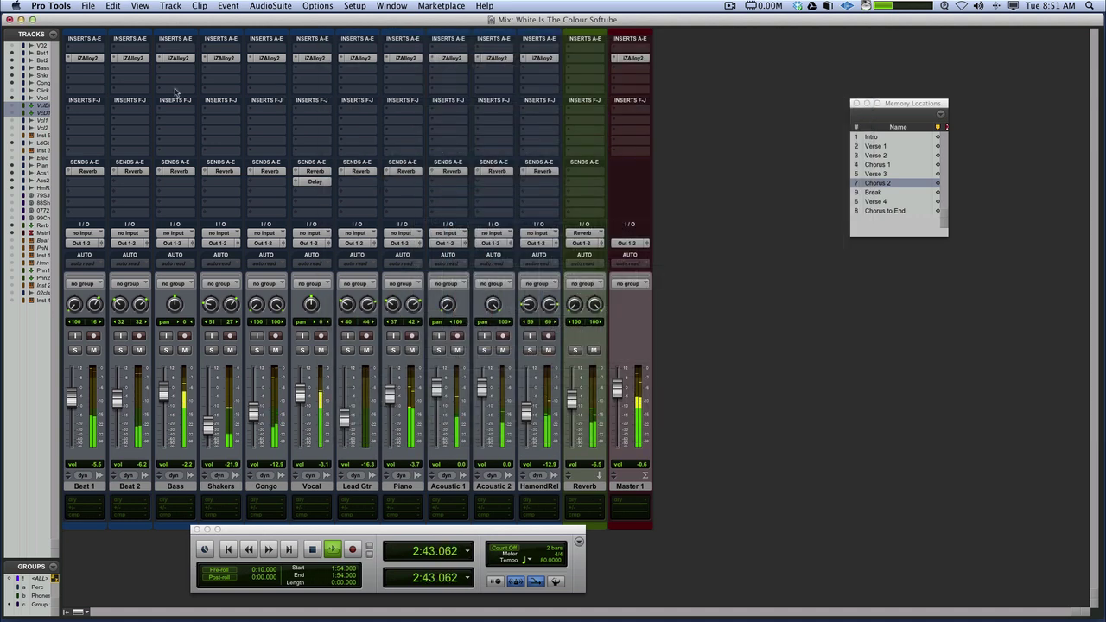
Replay Chorus 2 with Alloy 2 bypassed on all tracks, and again with every Alloy 2 insert active
key("space")
key("space")
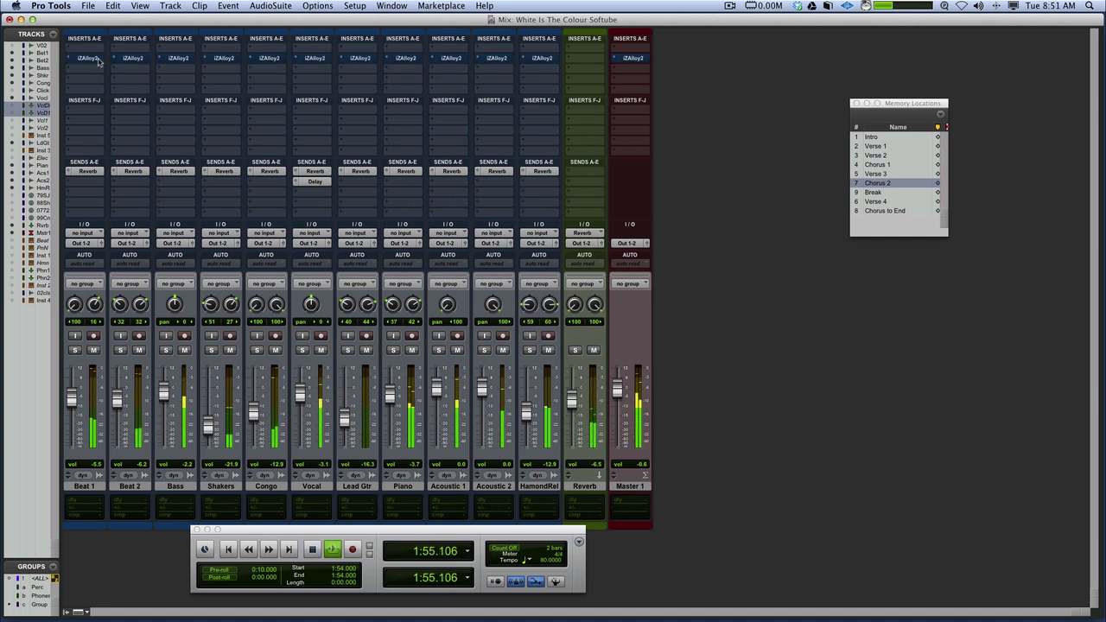
key("space")
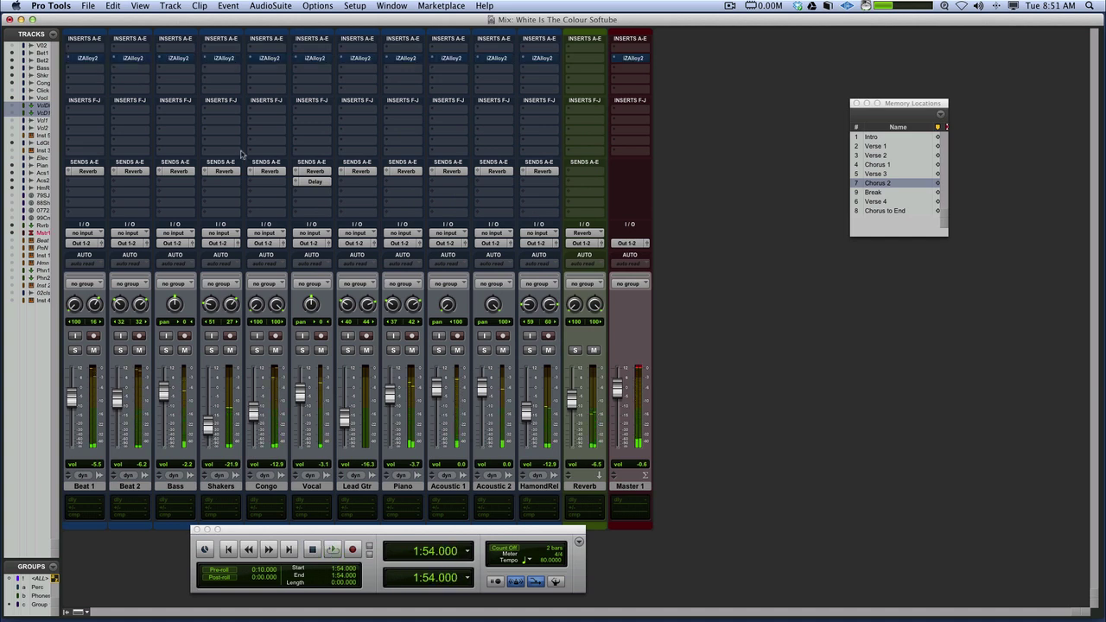
key("space")
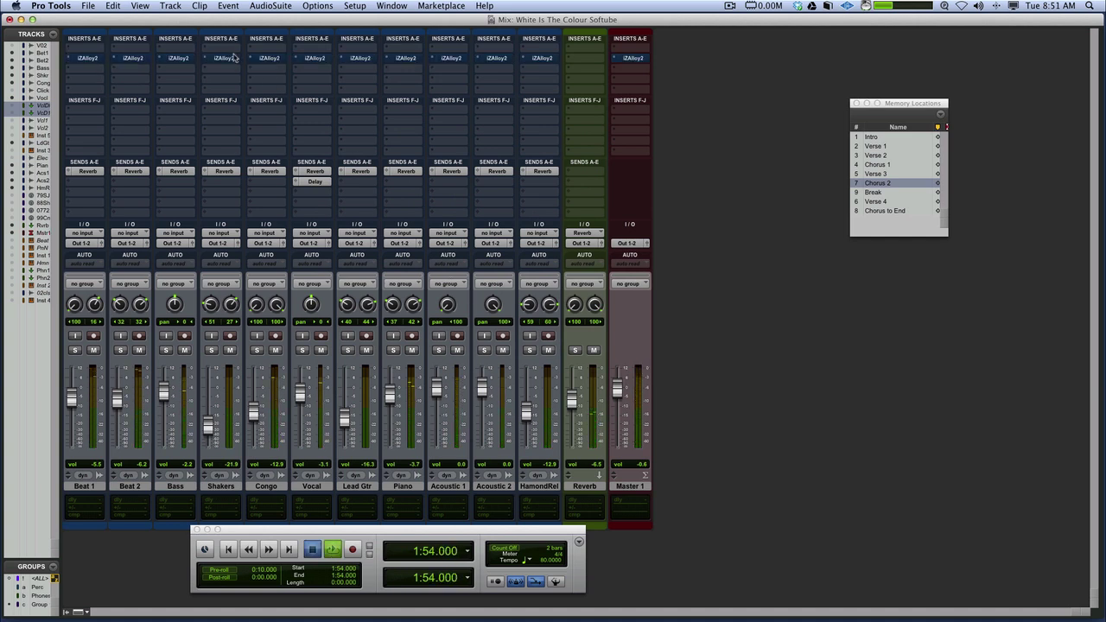
key("space")
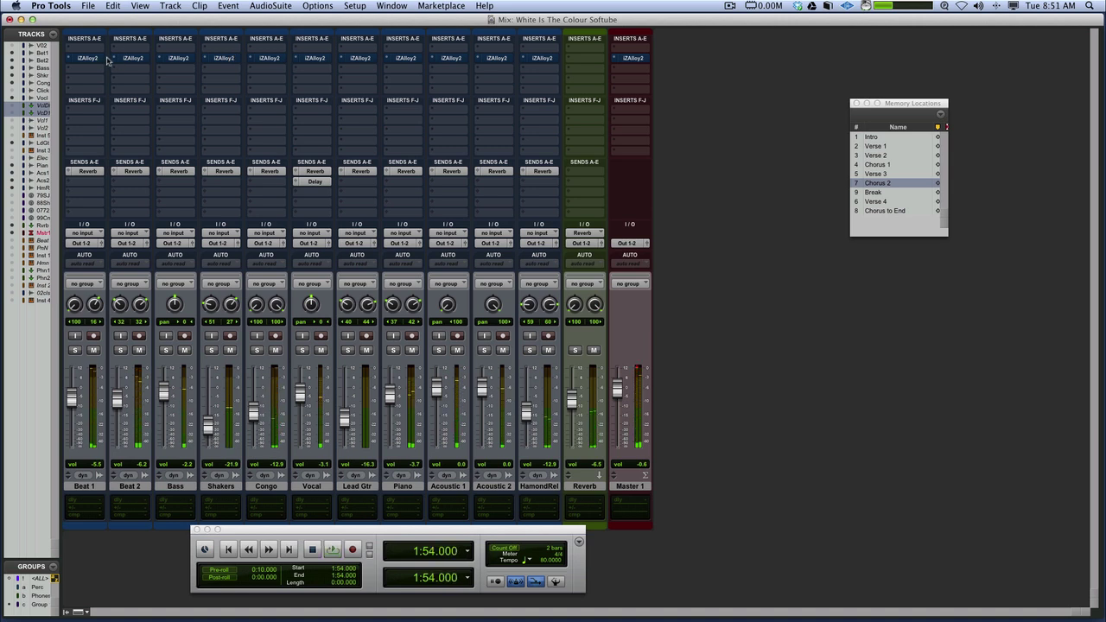
left_click(89, 58, "alt+super")
key("space")
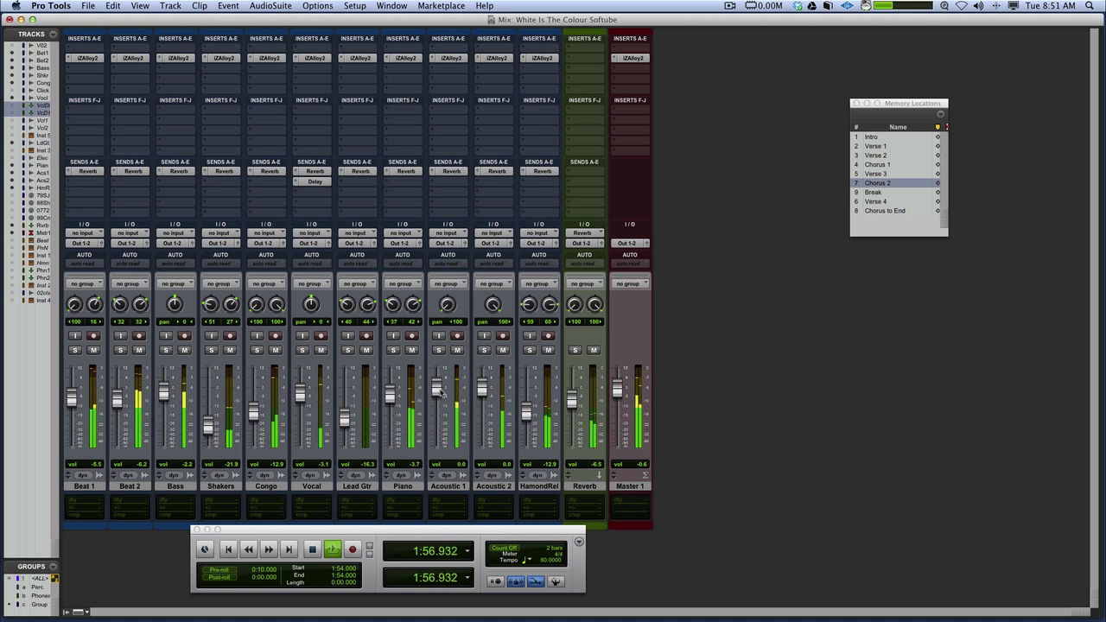
Rebalance the faders: Acoustic 1 to -4.0, Acoustic 2 to -4.3, Vocal to -0.6, Shakers to -11.1, Congo to -7.7 and Lead Gtr to -7.4
mouse_move(441, 394)
left_mouse_down()
mouse_move(482, 404)
mouse_move(434, 402)
left_mouse_up()
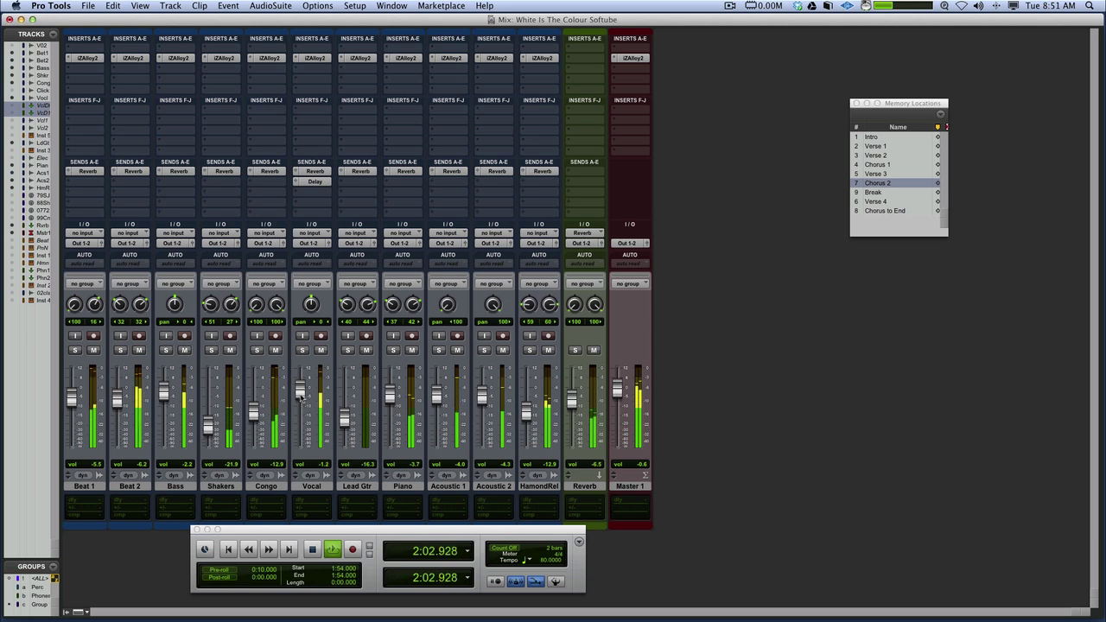
left_click_drag(300, 400, 301, 396)
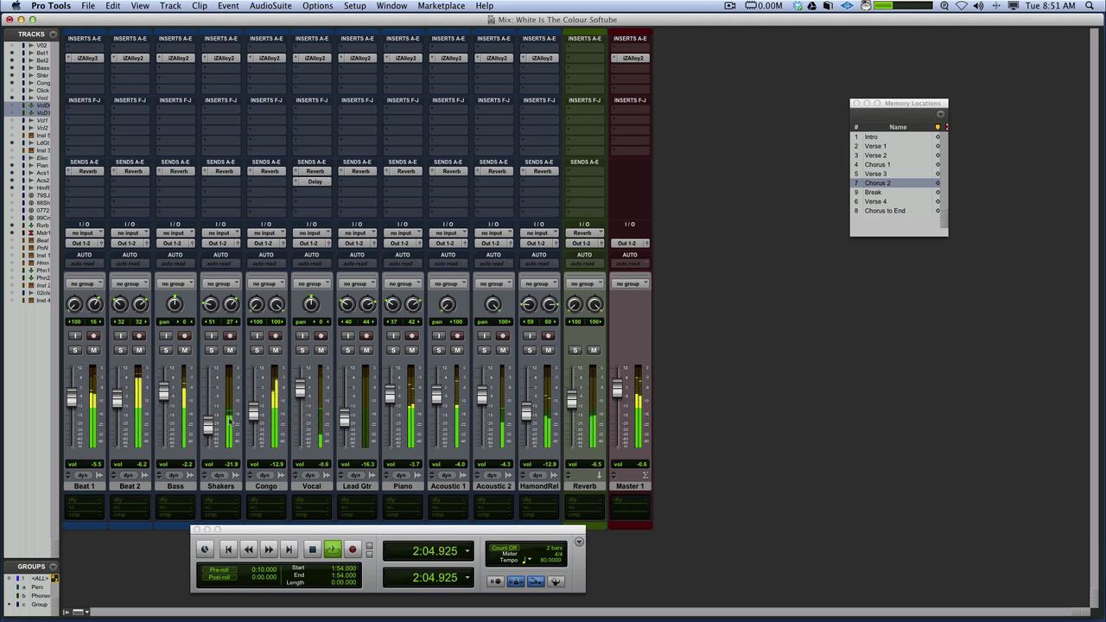
left_click_drag(208, 424, 259, 405)
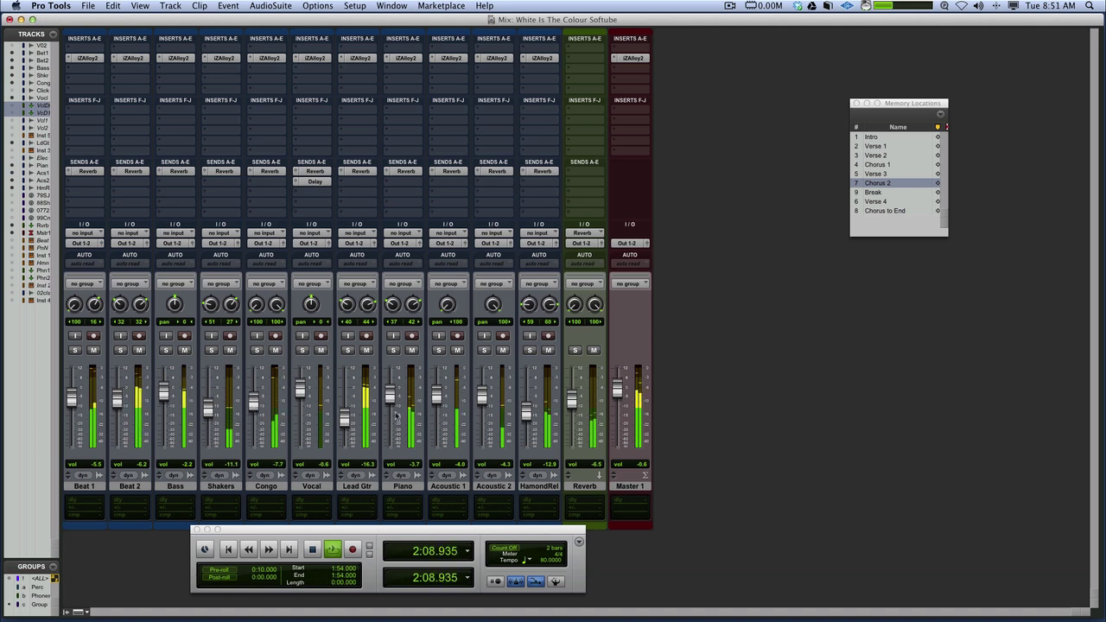
left_click_drag(344, 420, 344, 405)
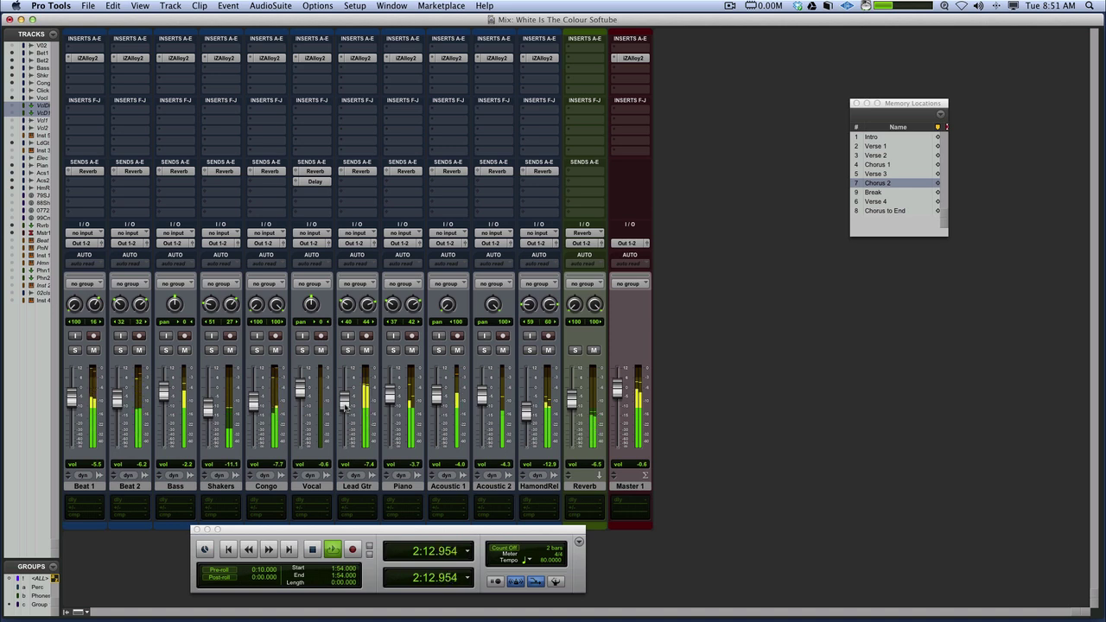
Lower the Lead Gtr fader to -8.9, compare the mix with all Alloy 2 inserts bypassed and active, and stop playback
left_click_drag(345, 408, 347, 410)
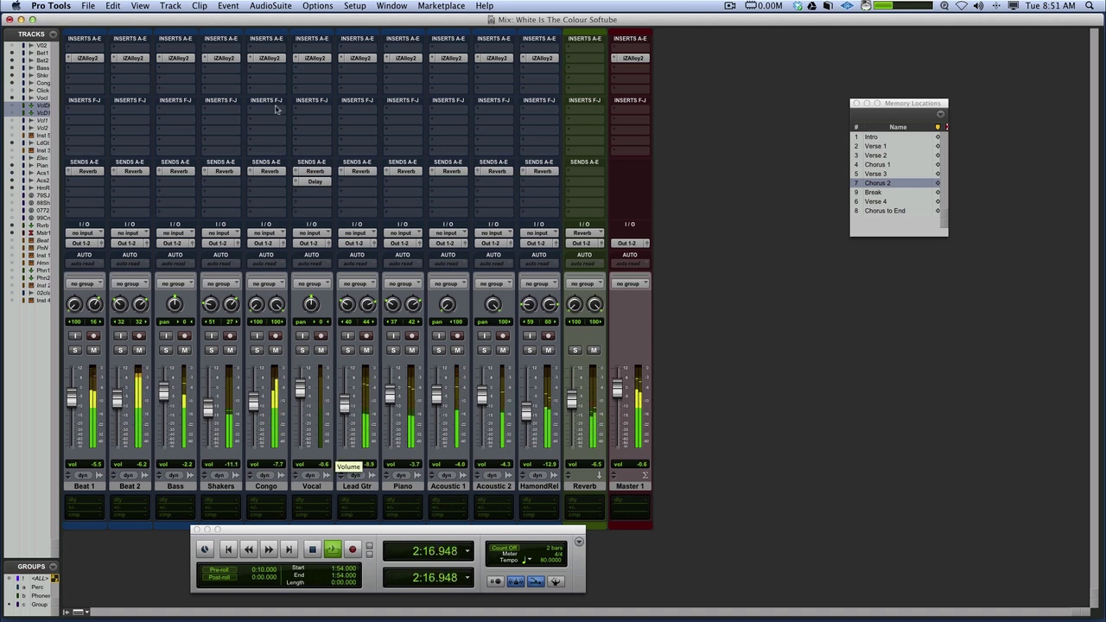
left_click(97, 58, "alt+super")
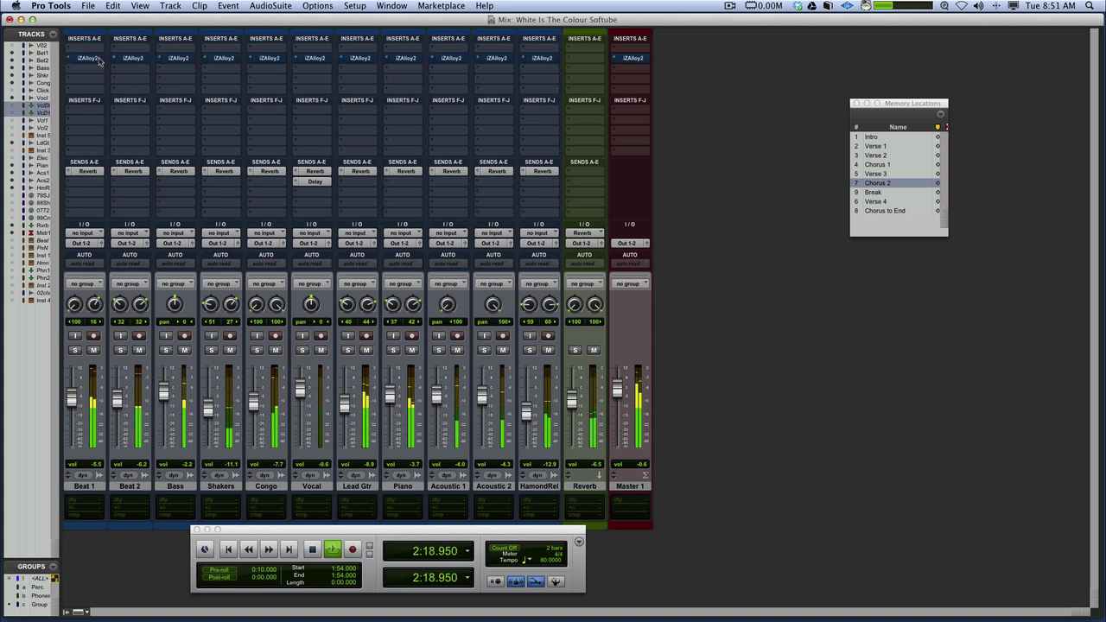
left_click(98, 60, "alt+super")
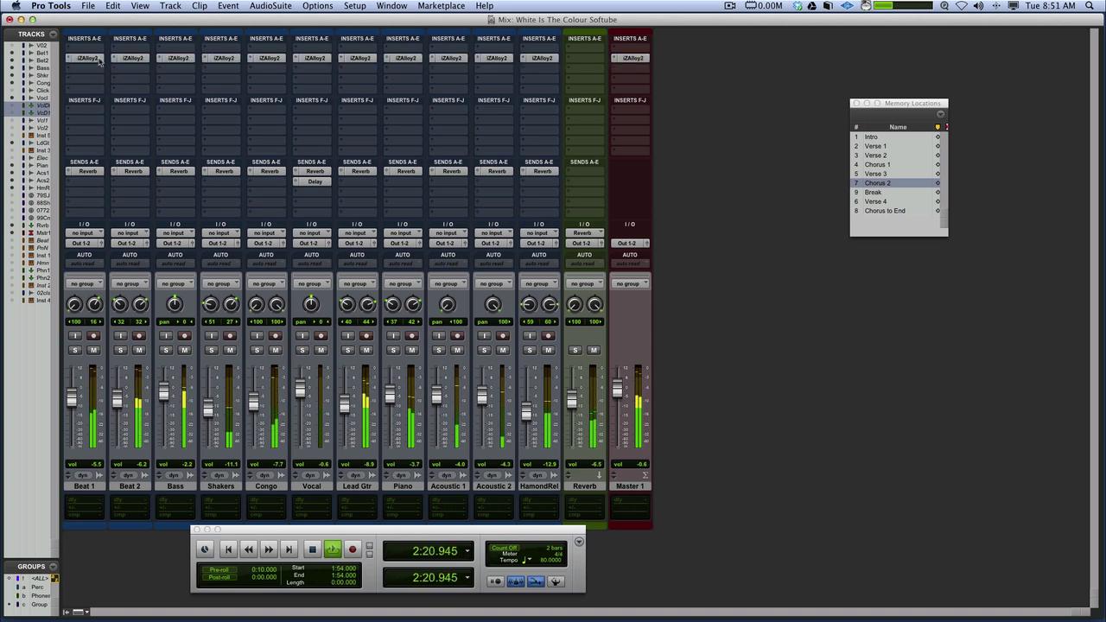
key("space")
Open Alloy 2 on the Congo track and look through its Transient, Exciter and Dynamics 1 modules
left_click(266, 58)
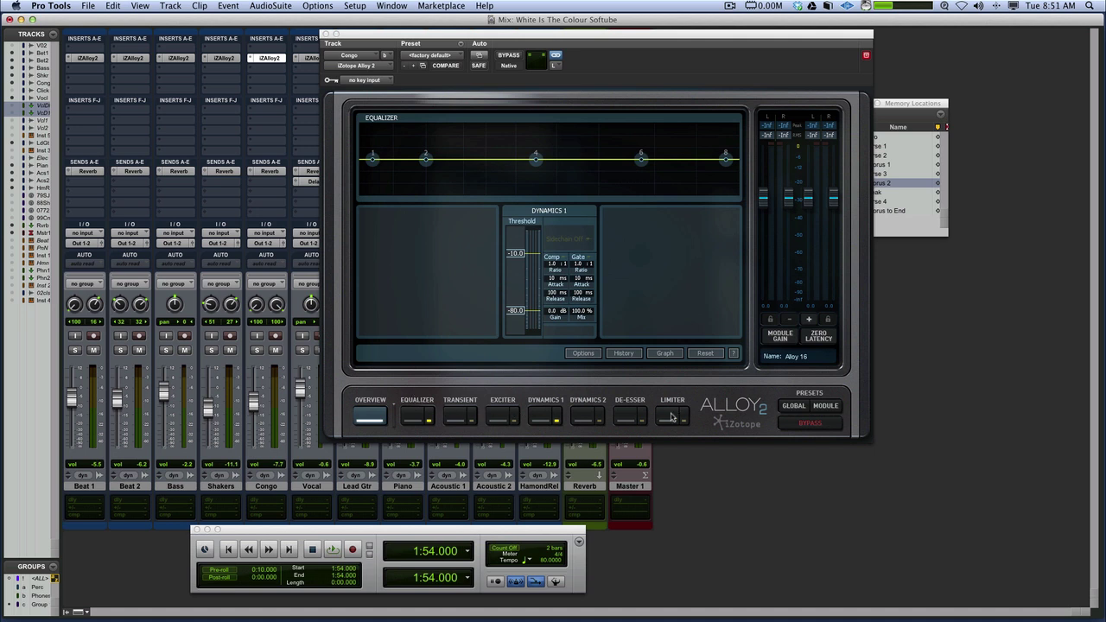
left_click(454, 418)
left_click(501, 420)
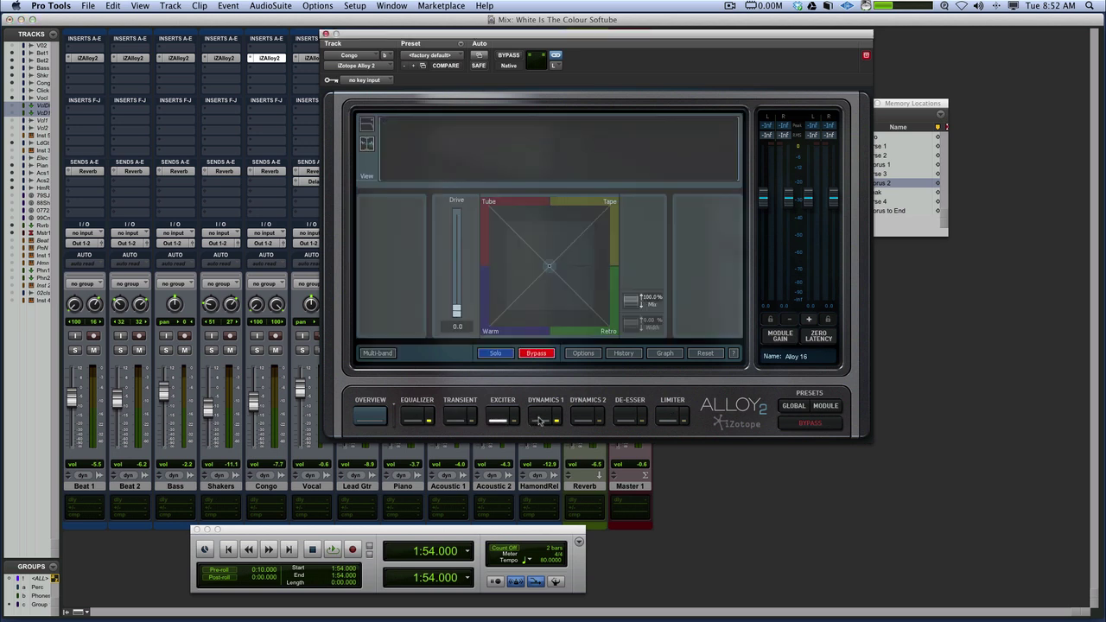
left_click(540, 420)
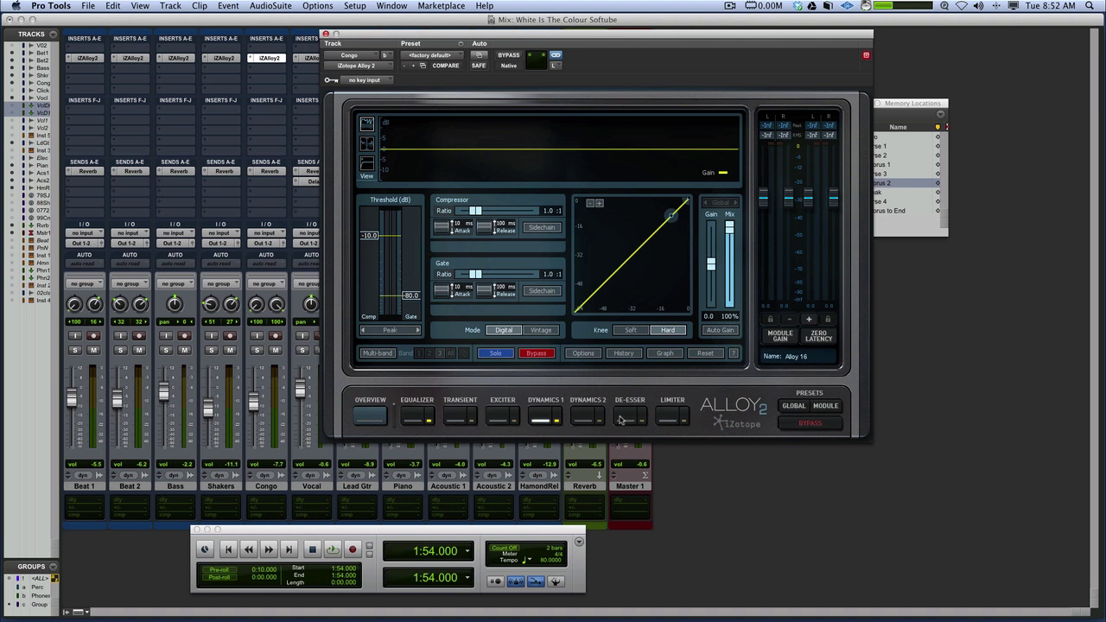